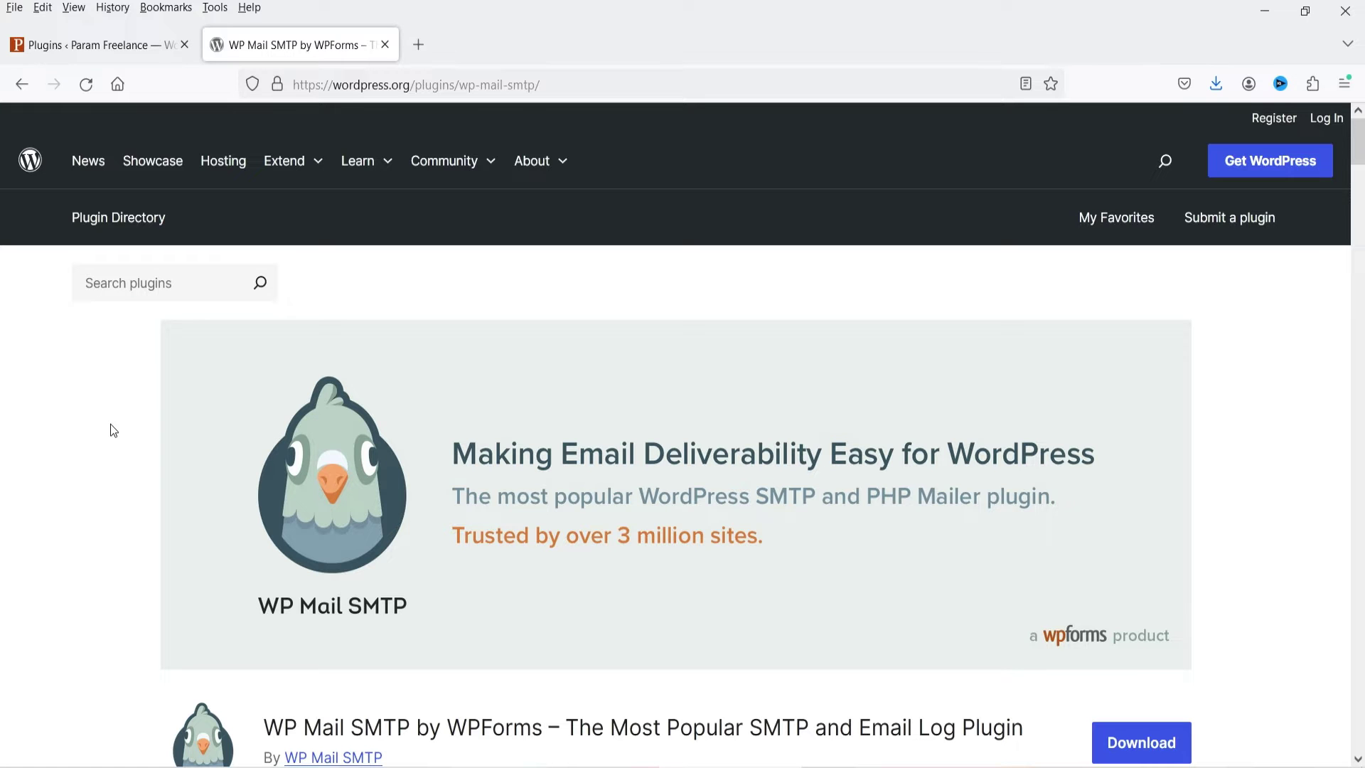
Review WP Mail SMTP's supported mailers, highlighting Other SMTP, then return to the site's Plugins page.
{"action": "scroll", "coordinate": [72, 532], "scroll_direction": "down", "scroll_amount": 3}
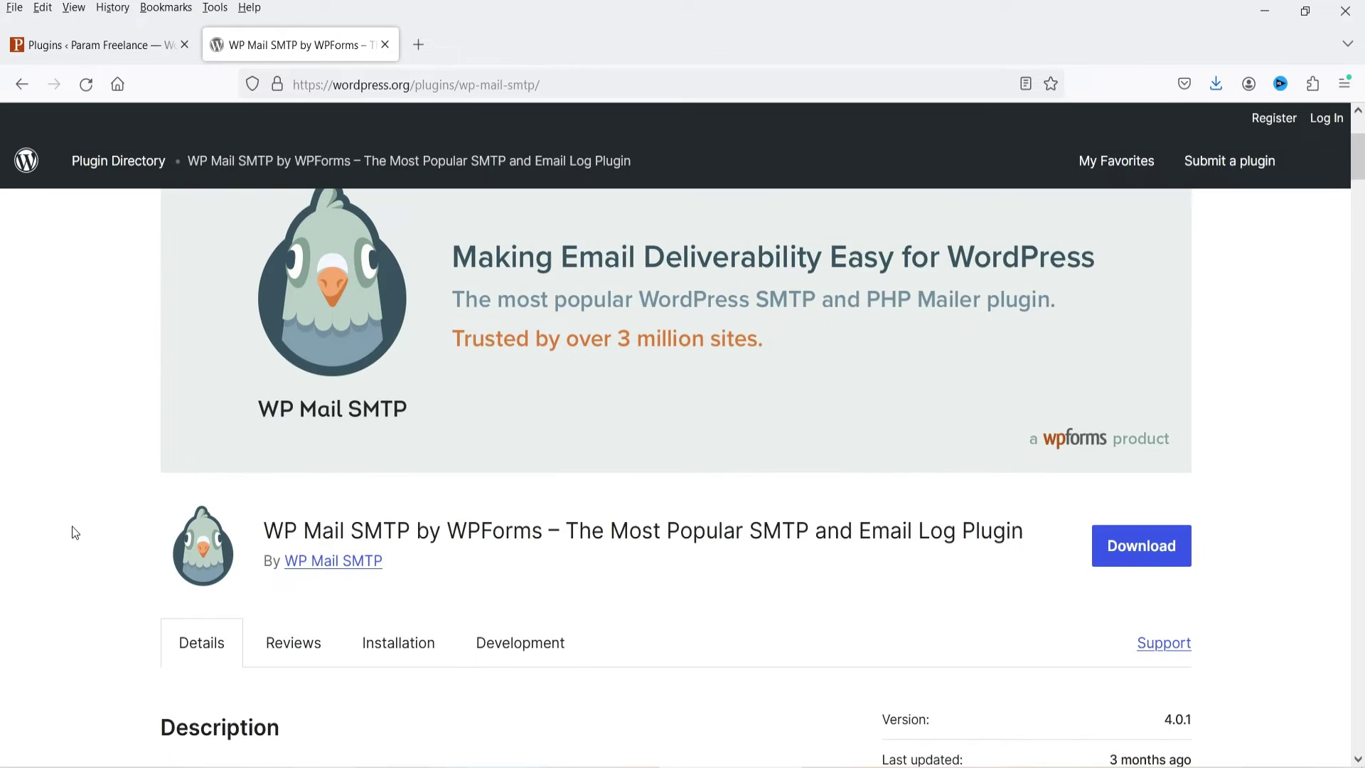
{"action": "scroll", "coordinate": [74, 525], "scroll_direction": "down", "scroll_amount": 3}
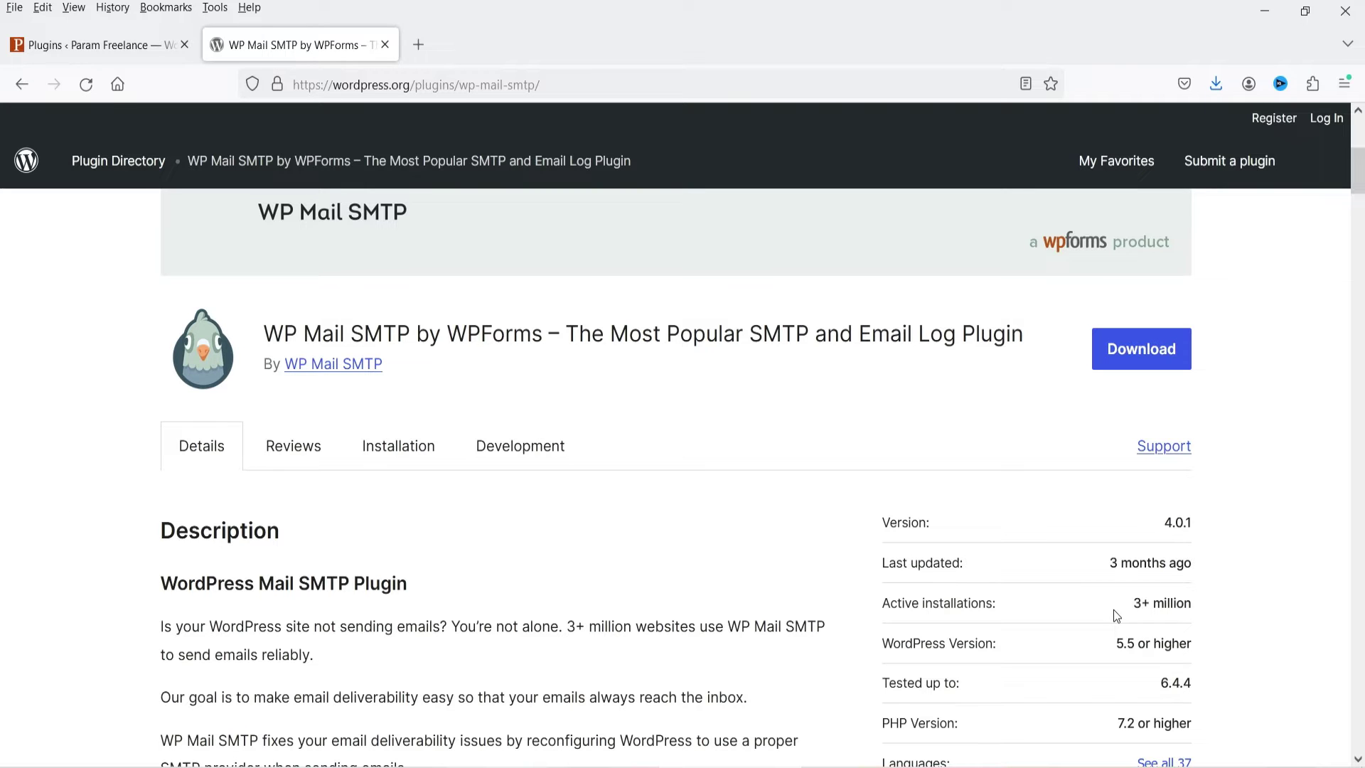
{"action": "scroll", "coordinate": [361, 443], "scroll_direction": "down", "scroll_amount": 3}
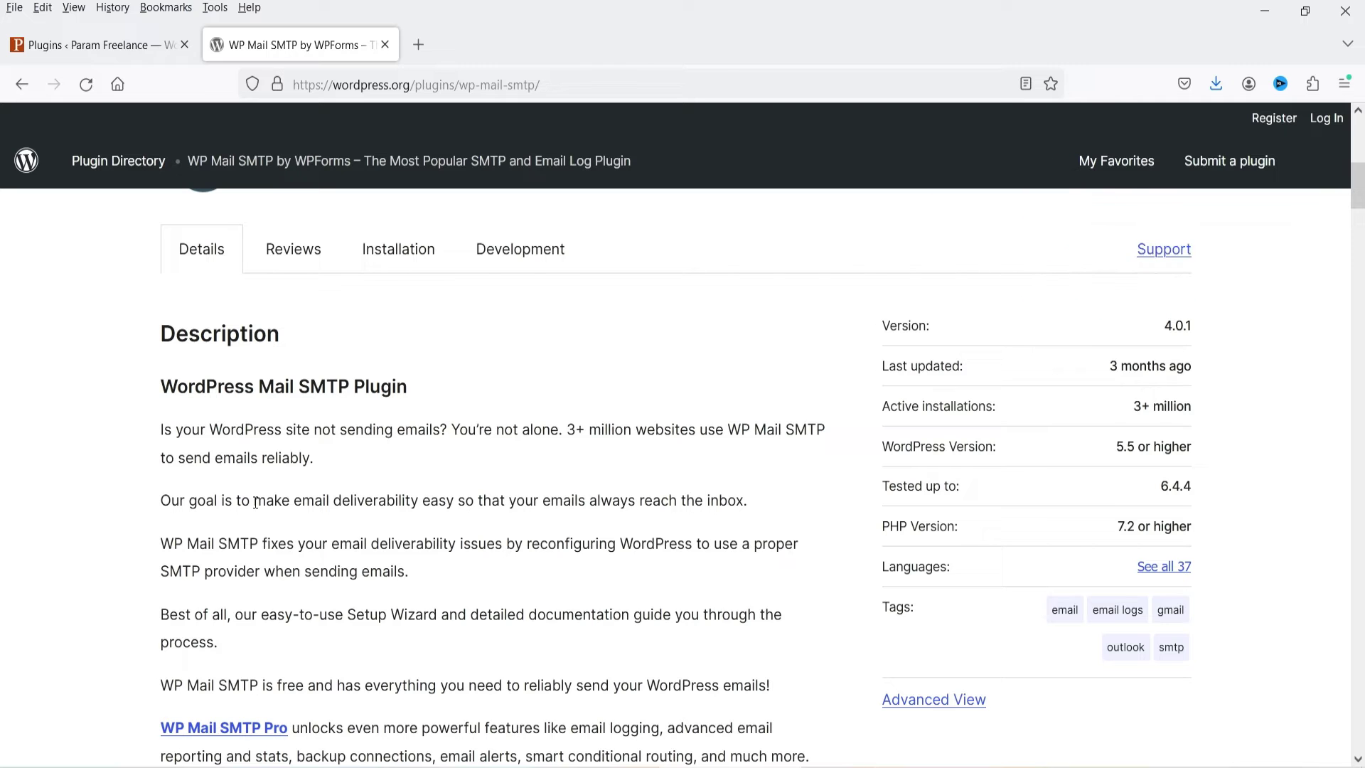
{"action": "scroll", "coordinate": [501, 422], "scroll_direction": "down", "scroll_amount": 5}
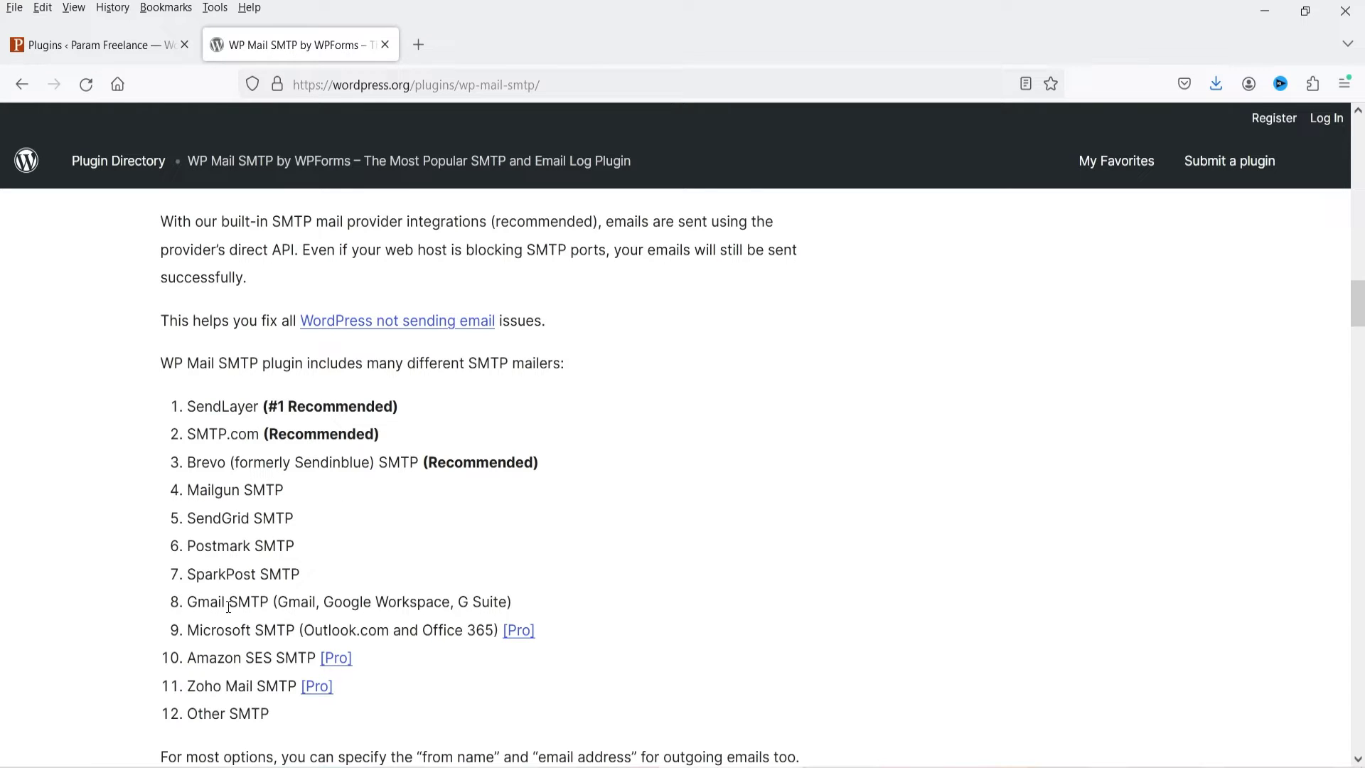
{"action": "scroll", "coordinate": [411, 527], "scroll_direction": "down", "scroll_amount": 1}
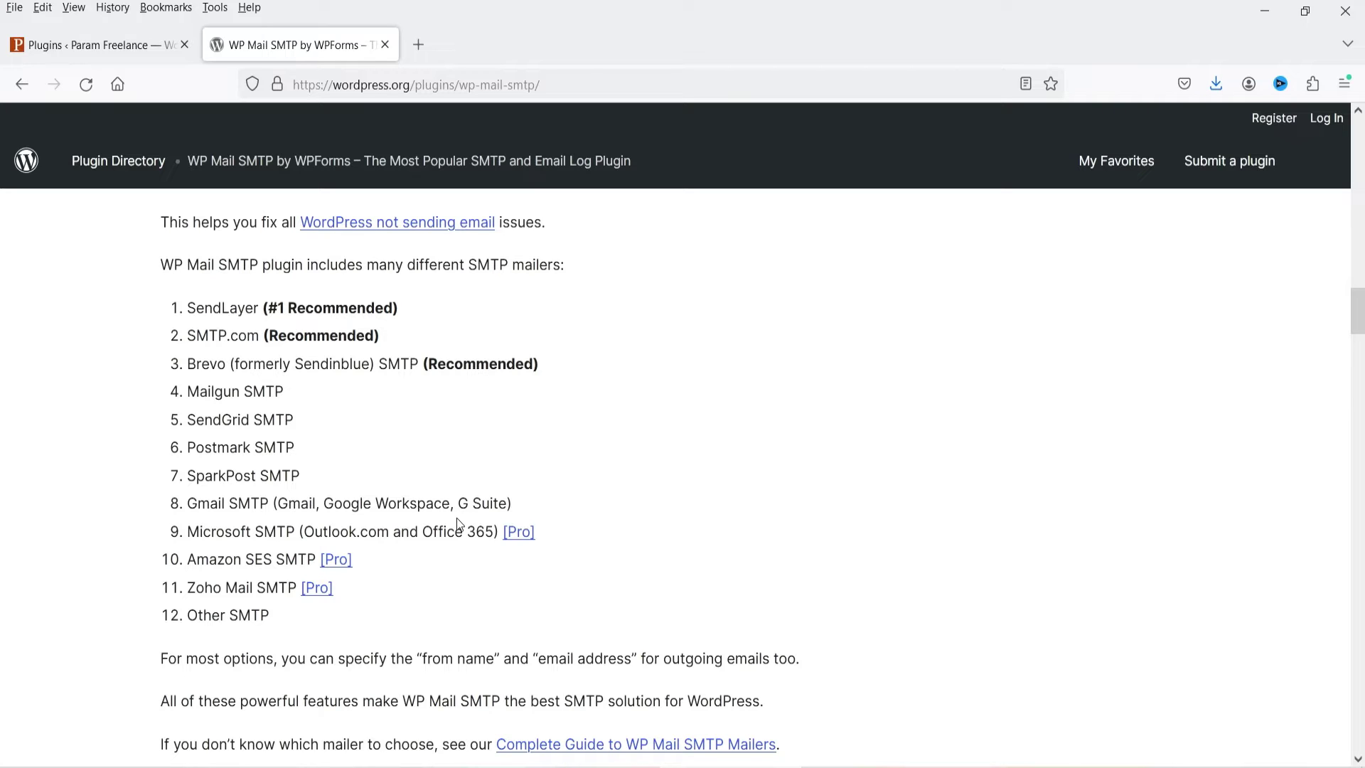
{"action": "triple_click", "coordinate": [277, 618]}
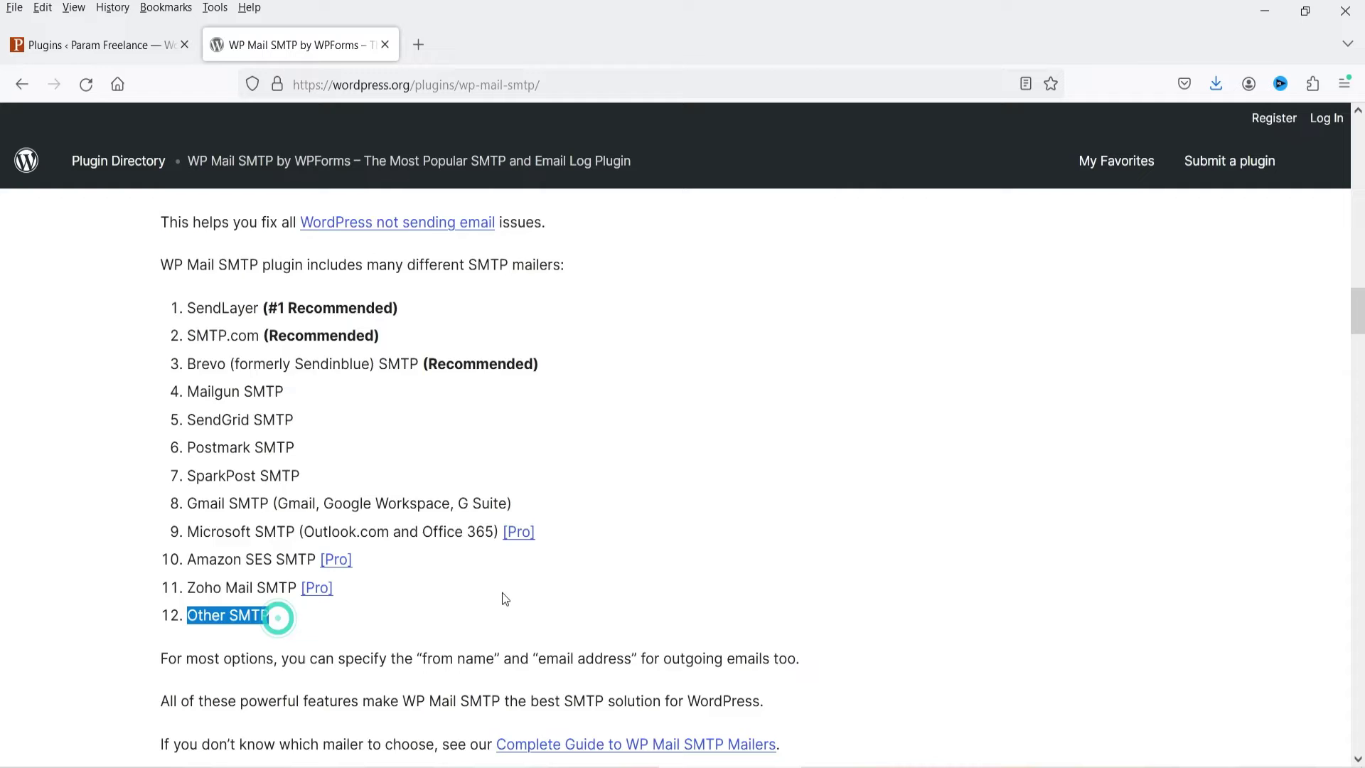
{"action": "scroll", "coordinate": [671, 506], "scroll_direction": "up", "scroll_amount": 8}
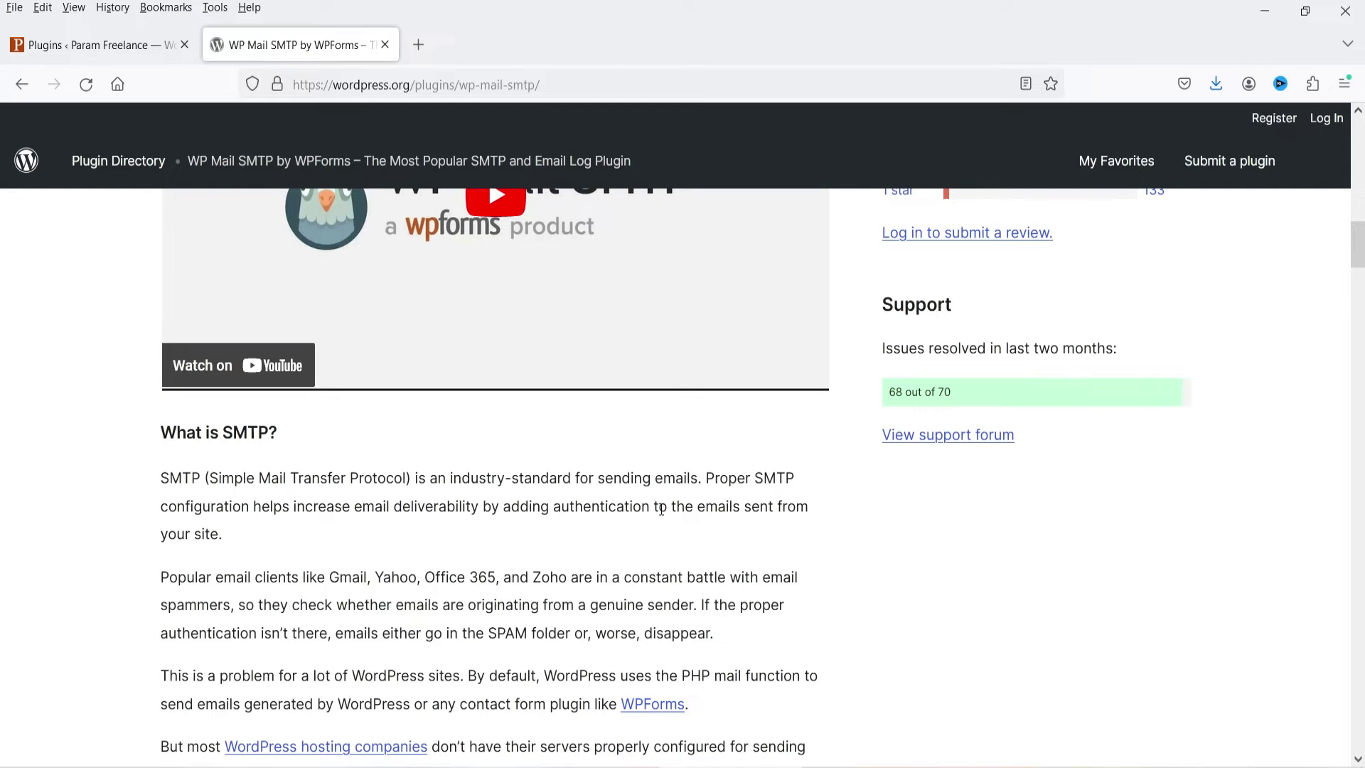
{"action": "left_click", "coordinate": [96, 45]}
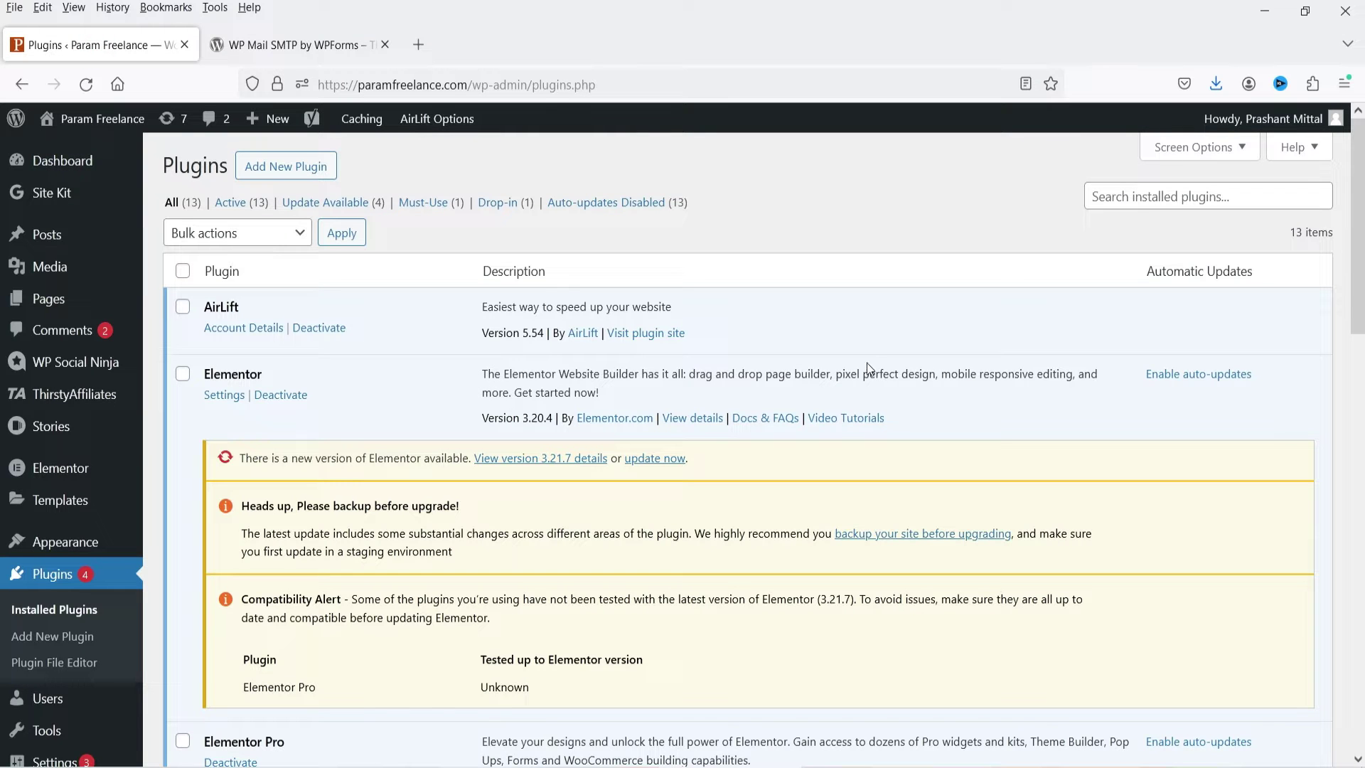
Search the Add New Plugin directory for 'wp mail smtp'.
{"action": "left_click", "coordinate": [28, 639]}
{"action": "left_click", "coordinate": [28, 639]}
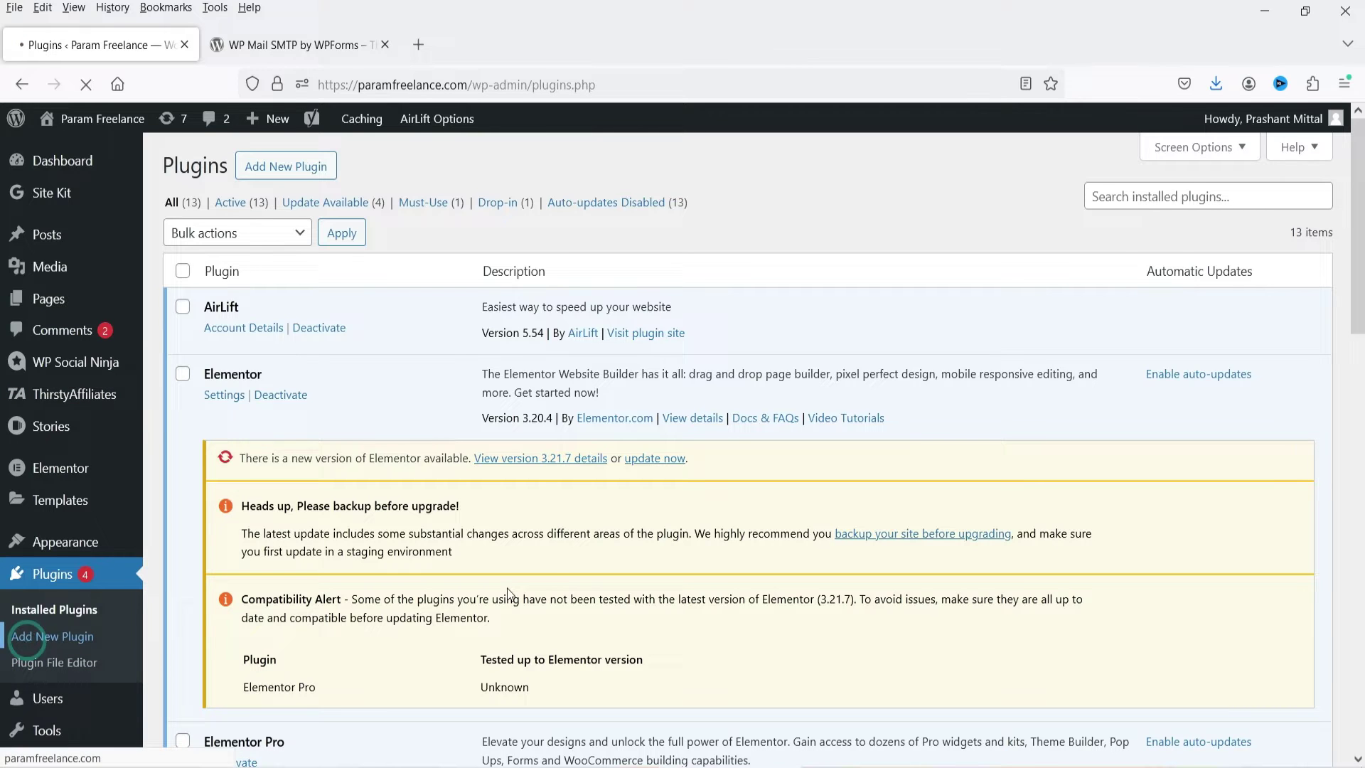
{"action": "left_click", "coordinate": [1174, 219]}
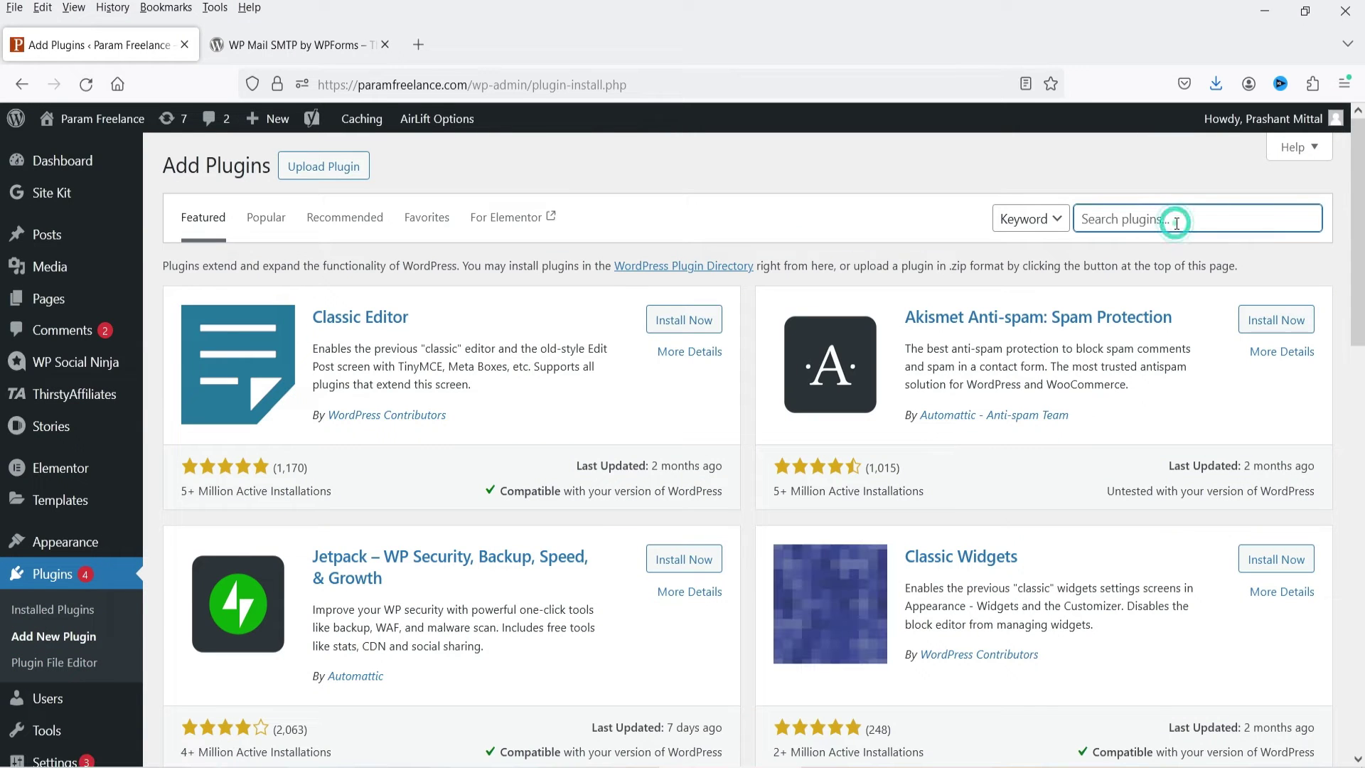
{"action": "type", "text": "wp mail "}
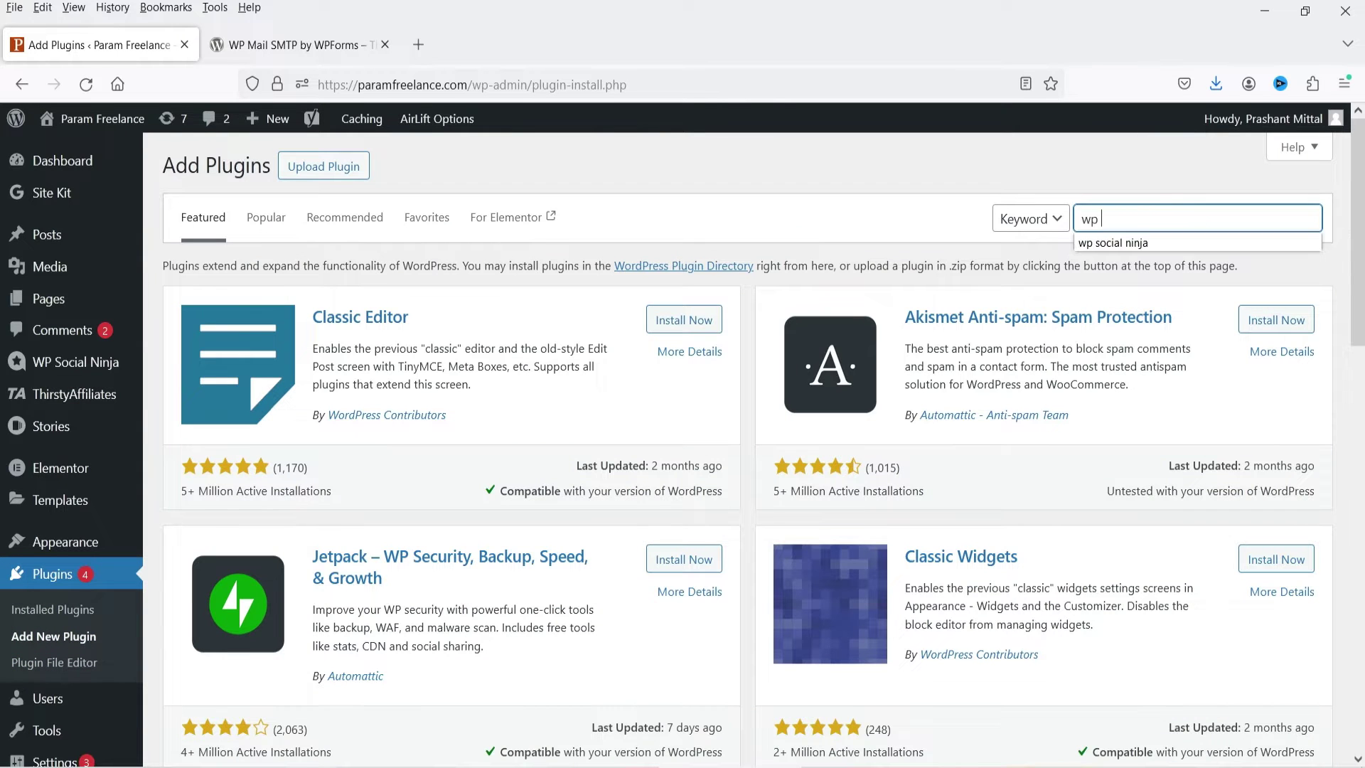
{"action": "type", "text": "smtp"}
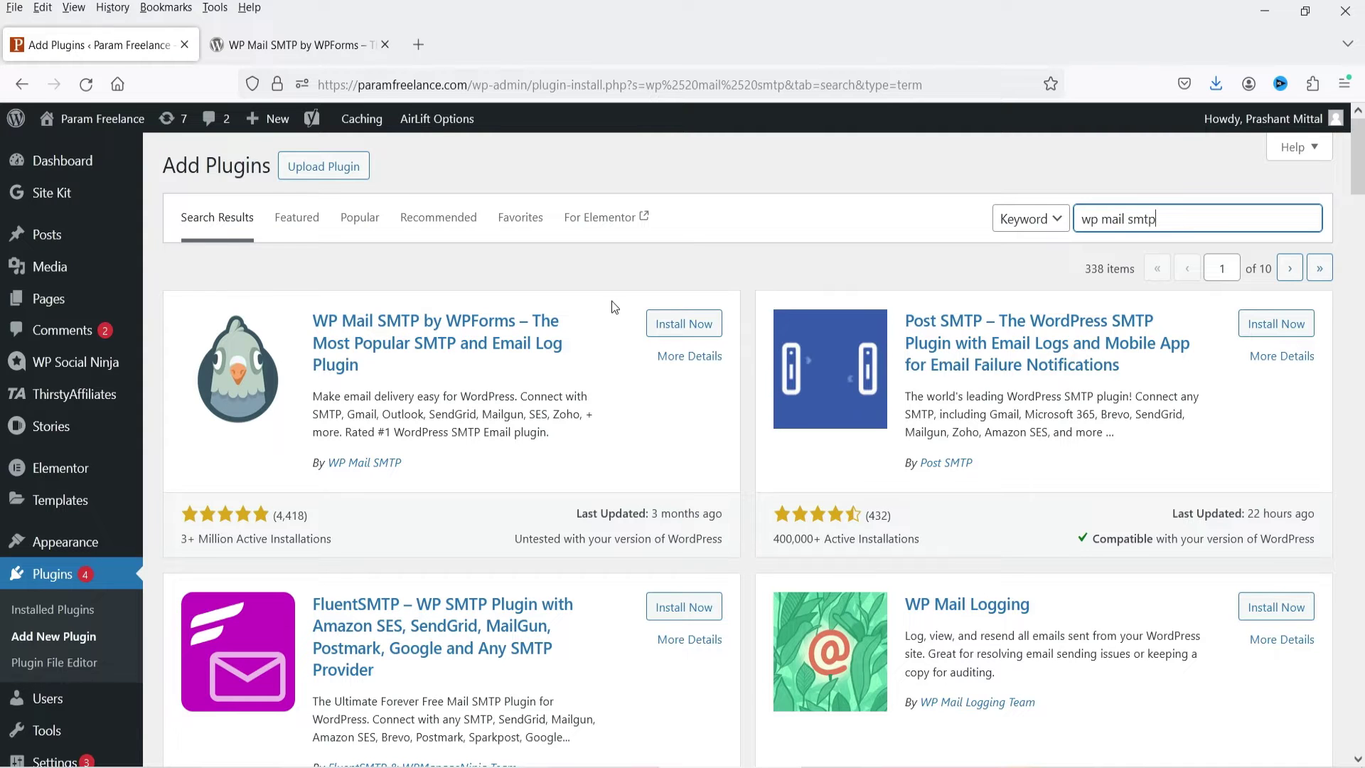
Install and activate WP Mail SMTP by WPForms, then refresh to reach its Setup Wizard.
{"action": "left_click", "coordinate": [668, 326]}
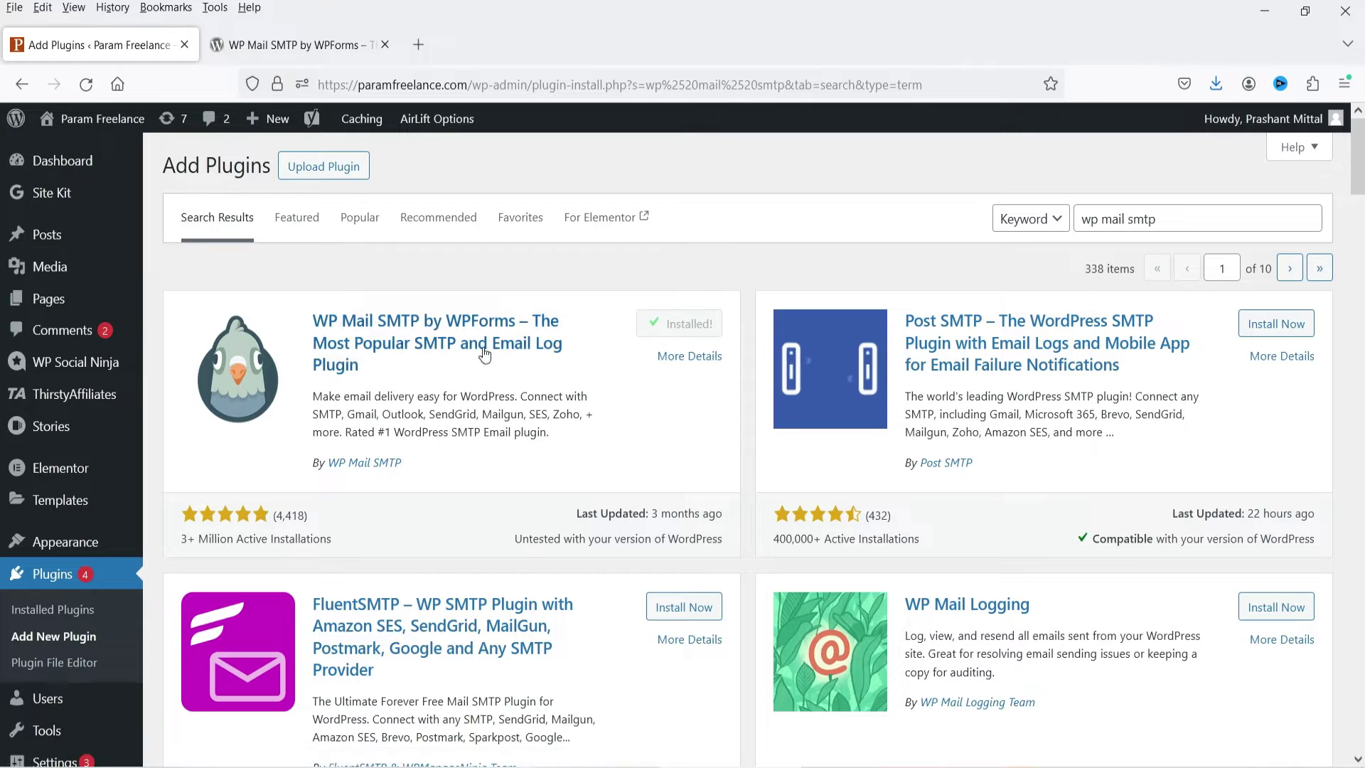
{"action": "left_click", "coordinate": [684, 323]}
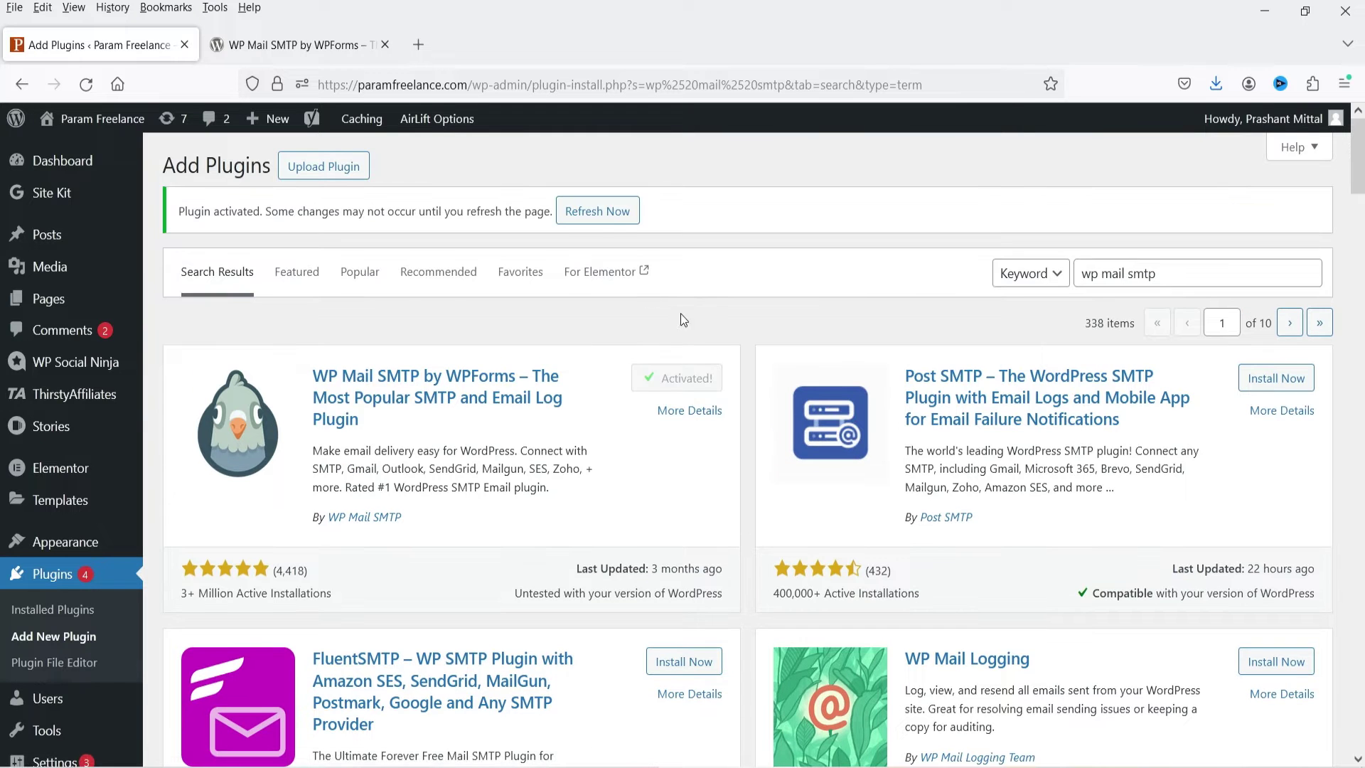
{"action": "left_click", "coordinate": [597, 211]}
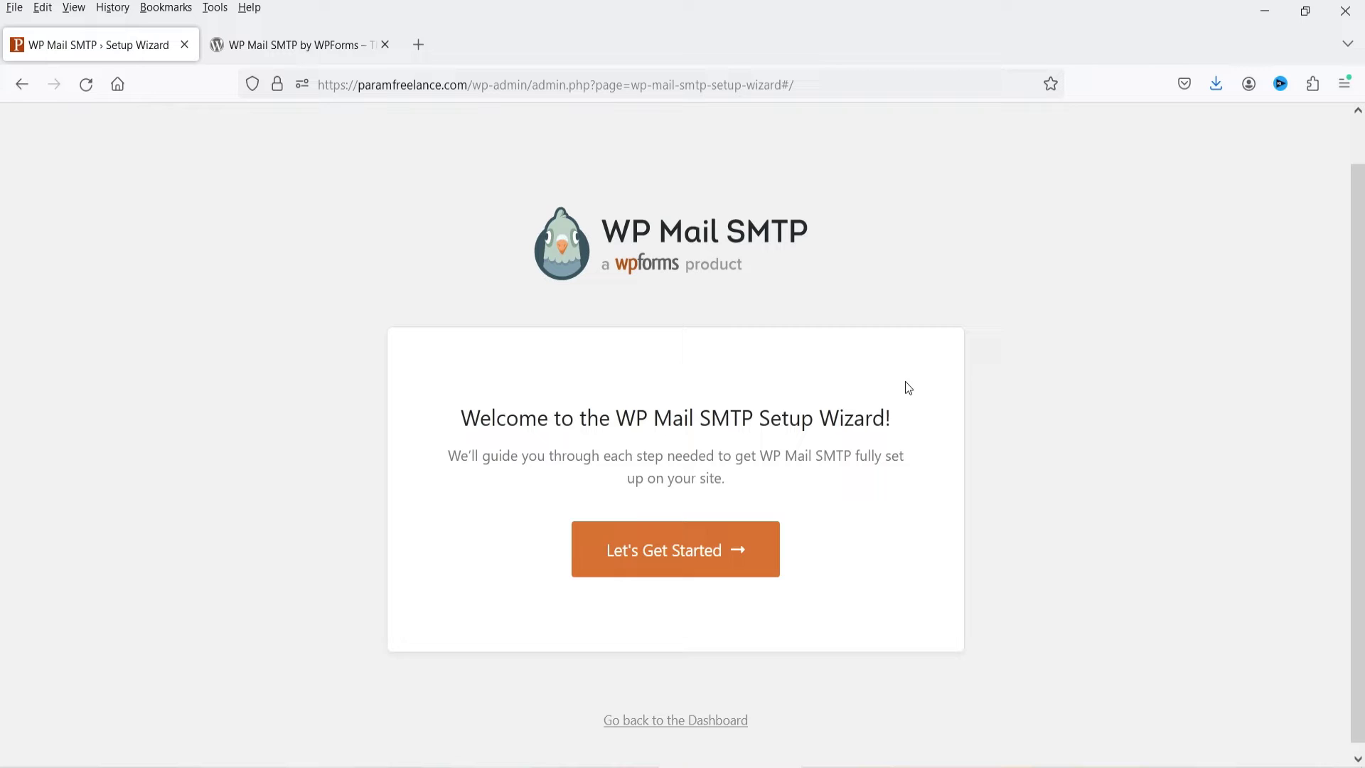
Leave the setup wizard and scroll the General settings down to the Mailer section.
{"action": "left_click", "coordinate": [639, 713]}
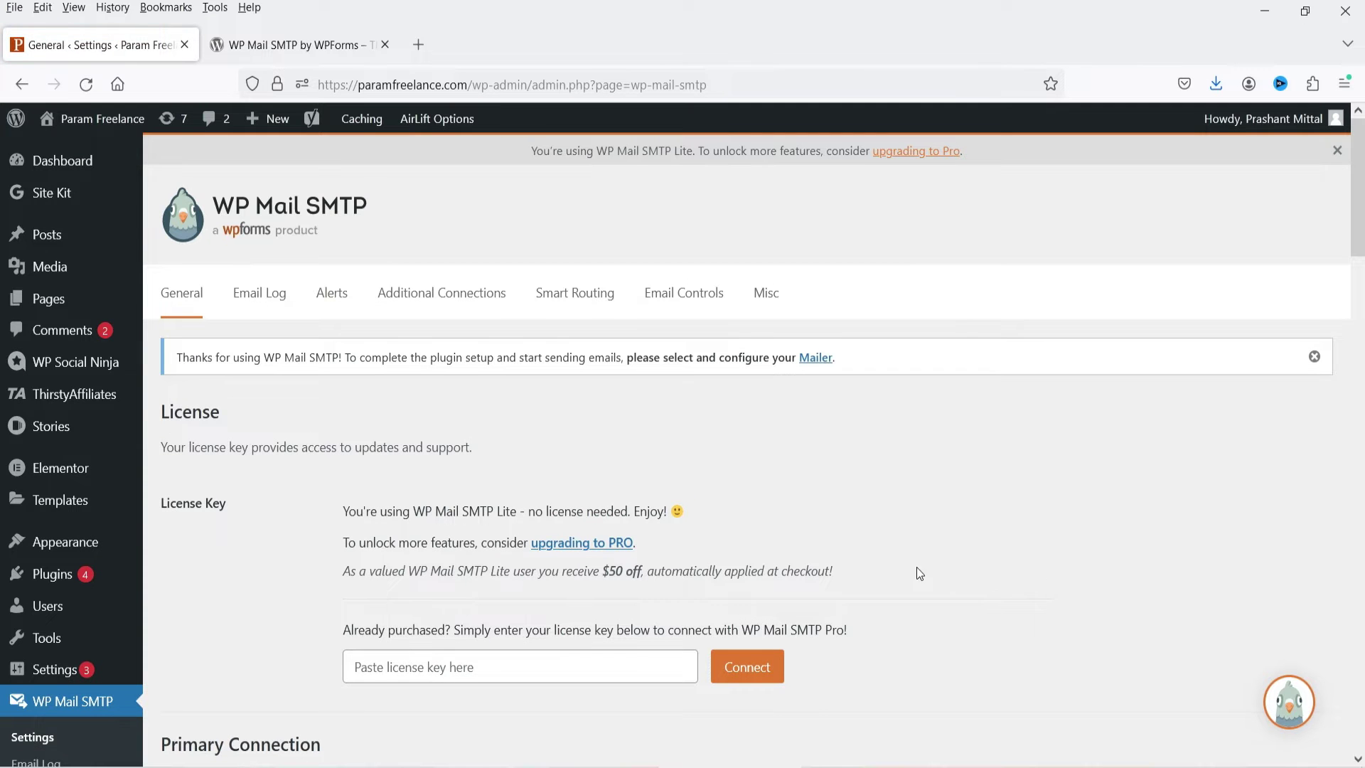
{"action": "scroll", "coordinate": [919, 573], "scroll_direction": "down", "scroll_amount": 4}
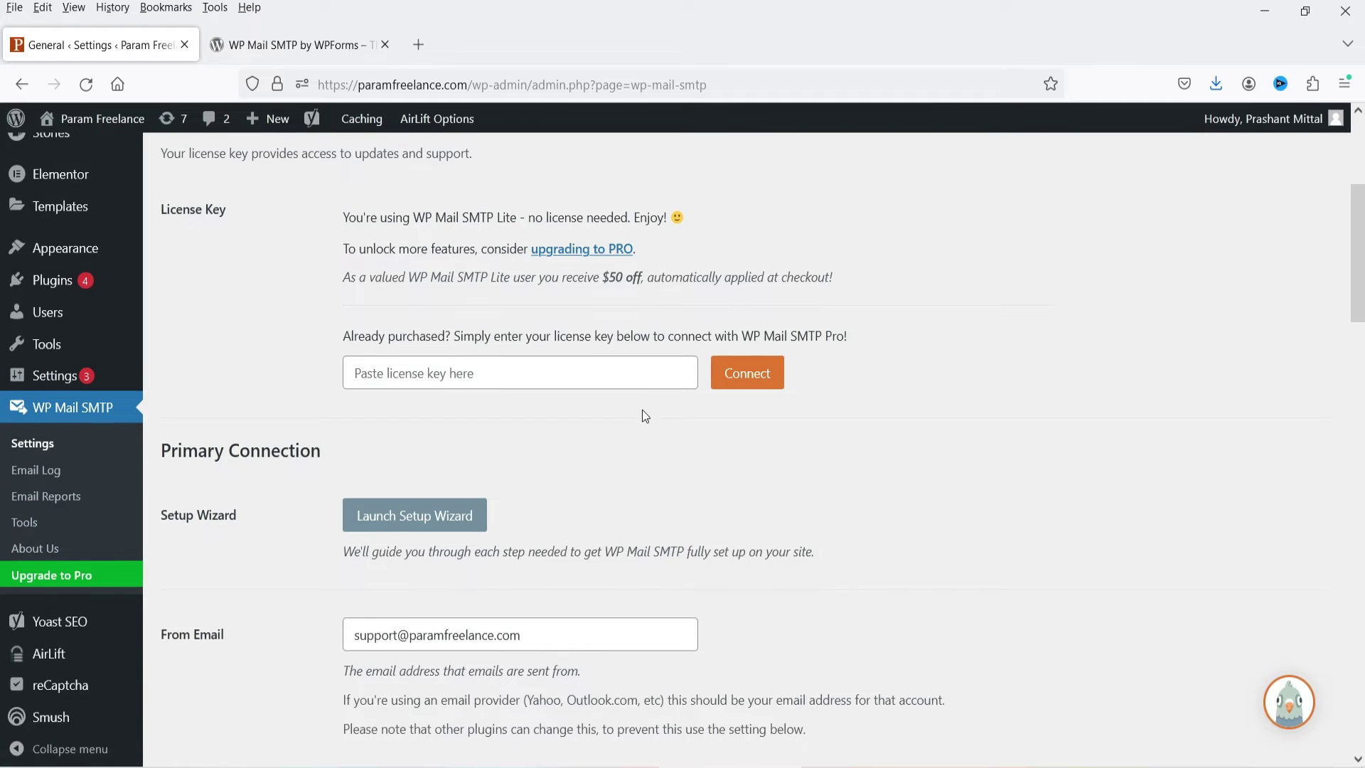
{"action": "scroll", "coordinate": [642, 412], "scroll_direction": "up", "scroll_amount": 3}
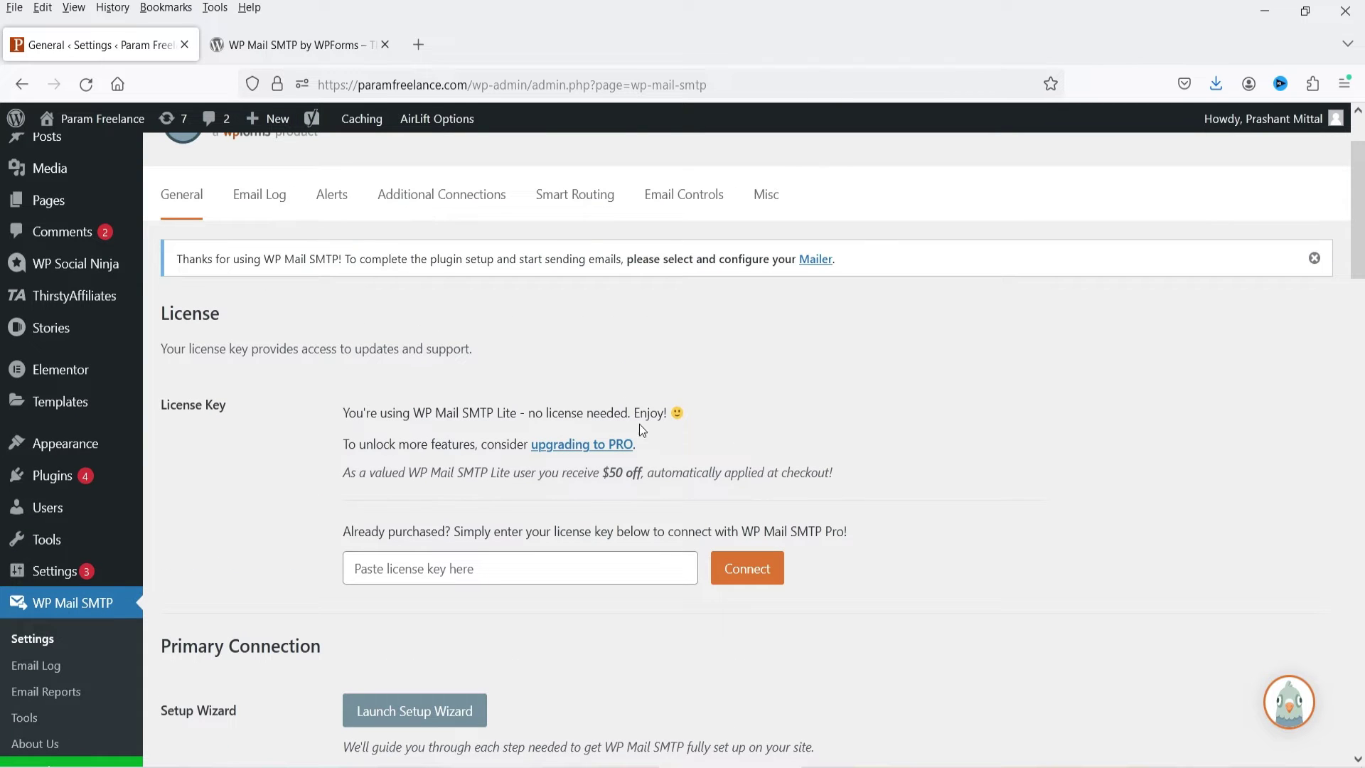
{"action": "scroll", "coordinate": [573, 431], "scroll_direction": "down", "scroll_amount": 3}
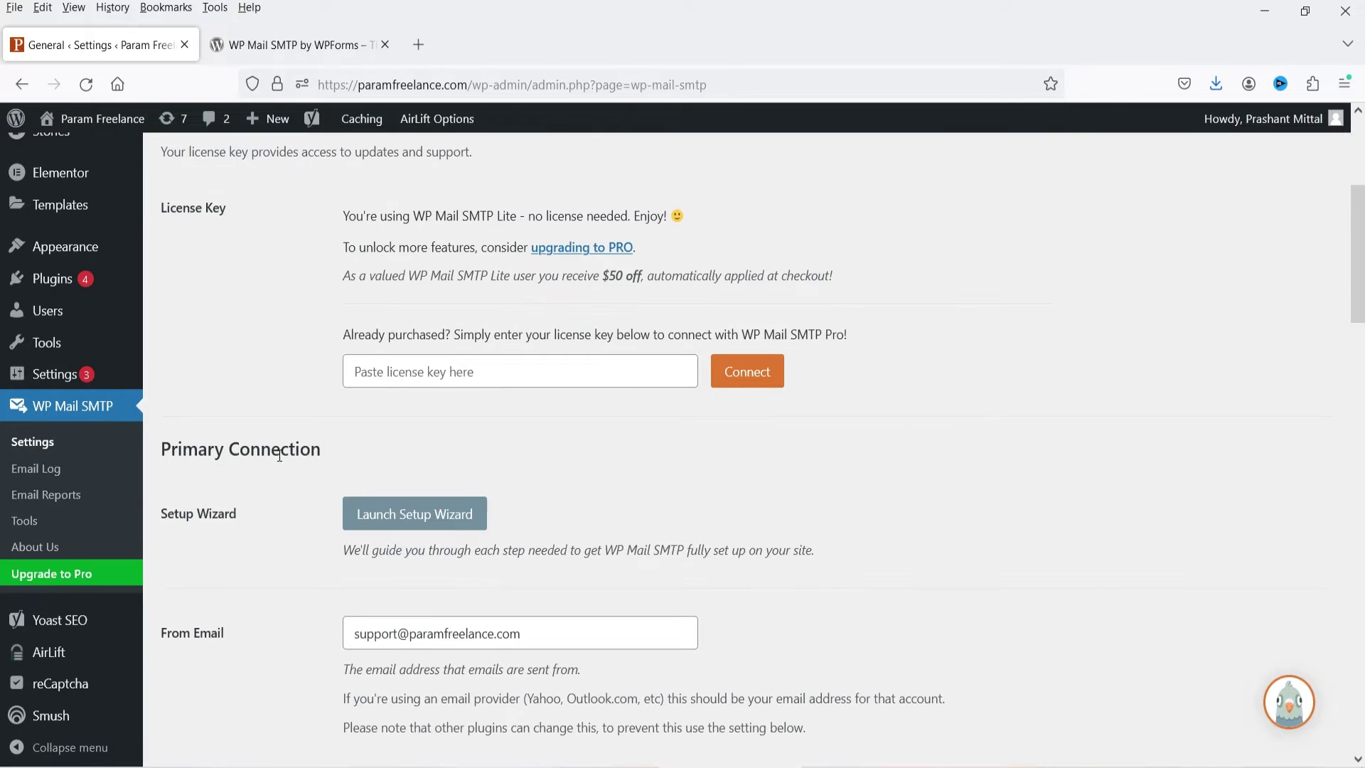
{"action": "scroll", "coordinate": [288, 458], "scroll_direction": "down", "scroll_amount": 3}
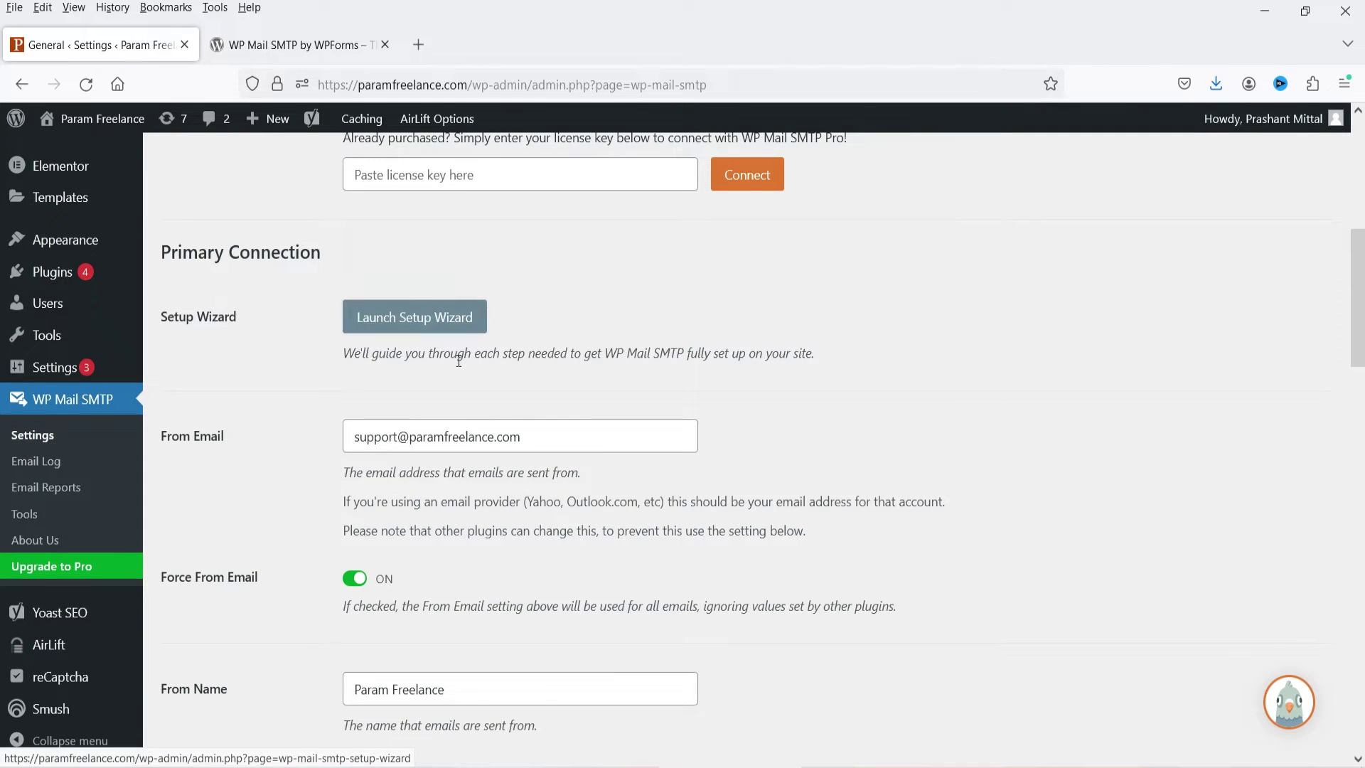
{"action": "scroll", "coordinate": [758, 395], "scroll_direction": "down", "scroll_amount": 3}
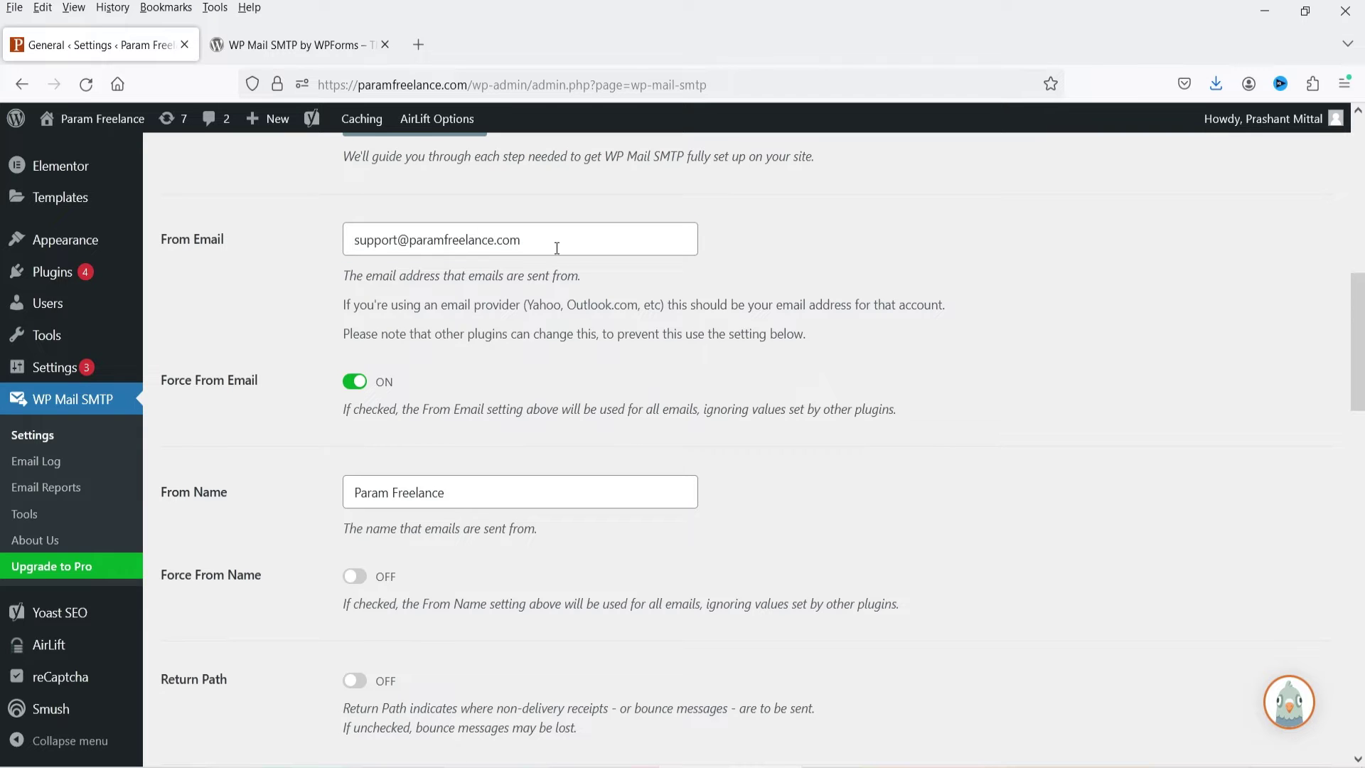
{"action": "scroll", "coordinate": [237, 308], "scroll_direction": "down", "scroll_amount": 3}
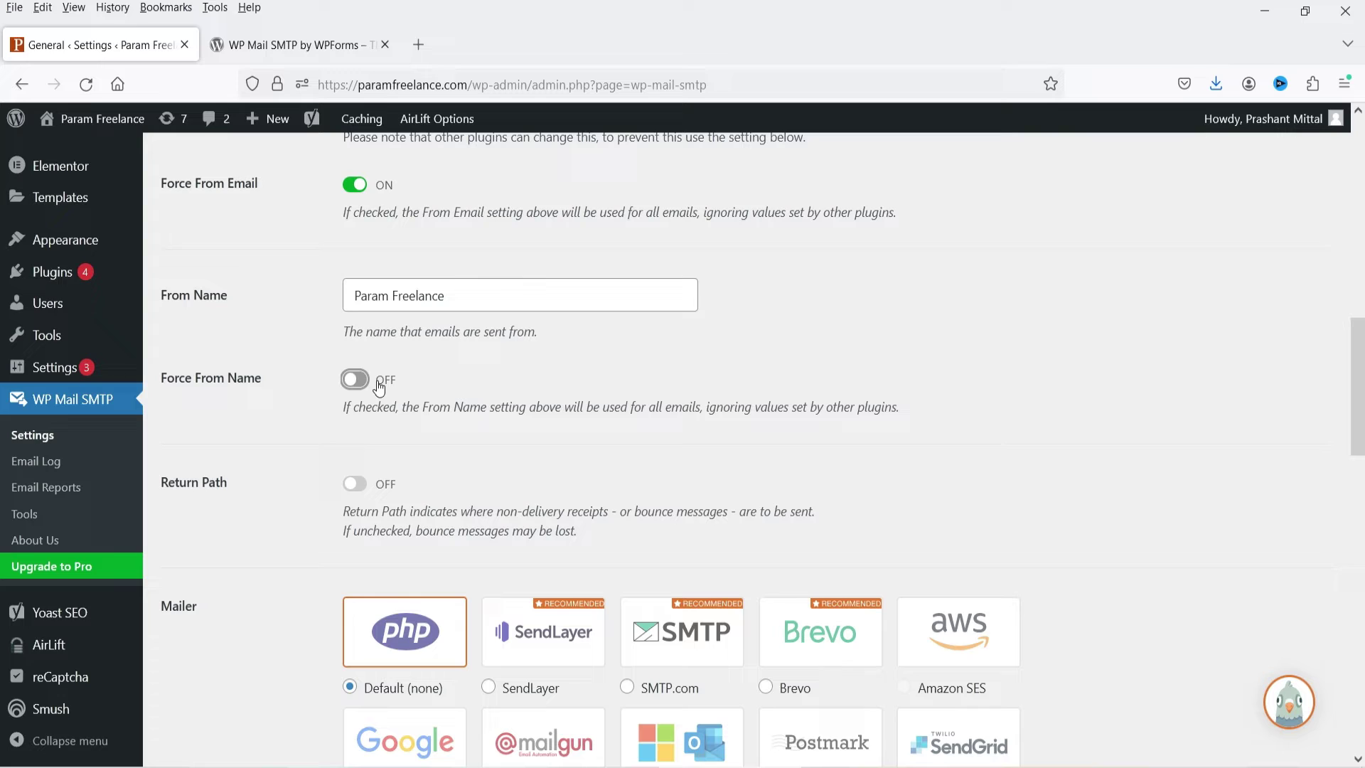
Switch Force From Name on and scroll down to the Mailer options grid.
{"action": "left_click", "coordinate": [354, 378]}
{"action": "scroll", "coordinate": [753, 357], "scroll_direction": "up", "scroll_amount": 3}
{"action": "scroll", "coordinate": [632, 313], "scroll_direction": "down", "scroll_amount": 4}
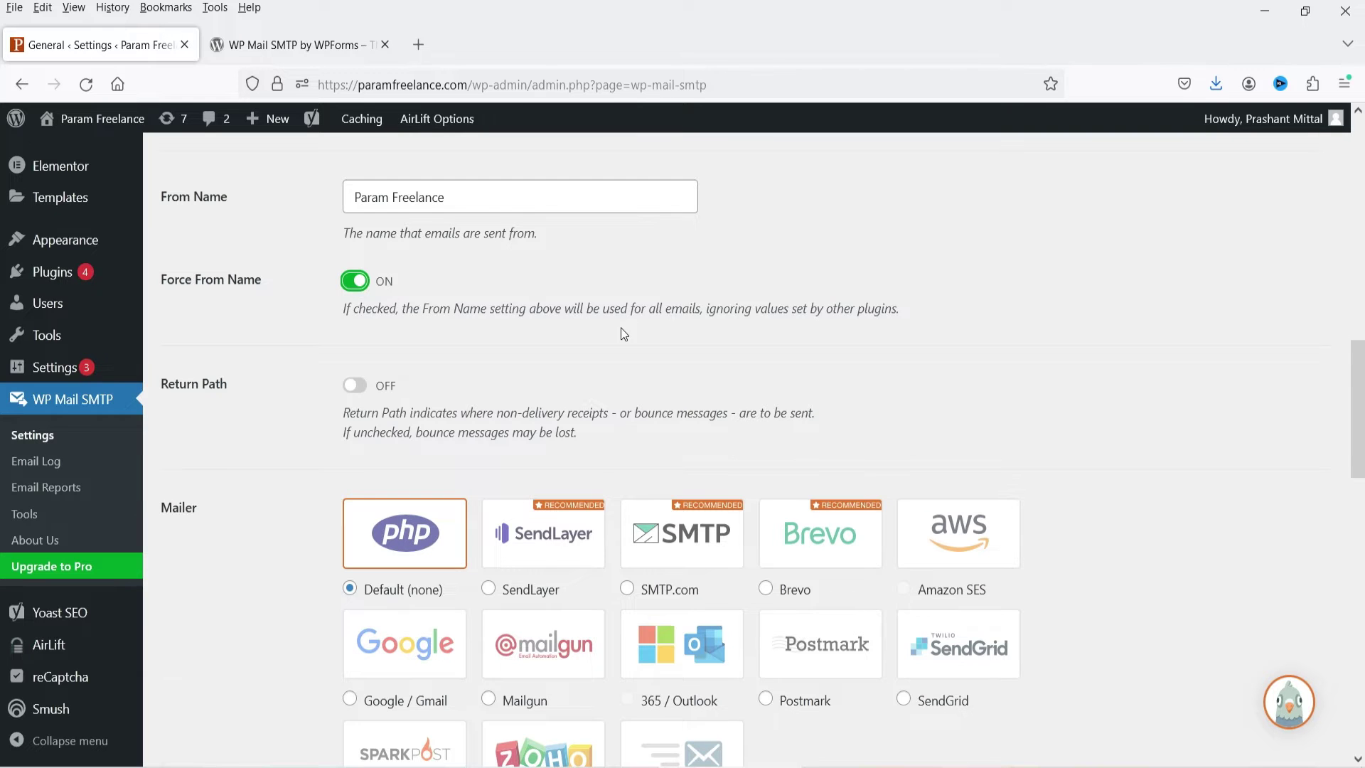
{"action": "scroll", "coordinate": [622, 332], "scroll_direction": "down", "scroll_amount": 3}
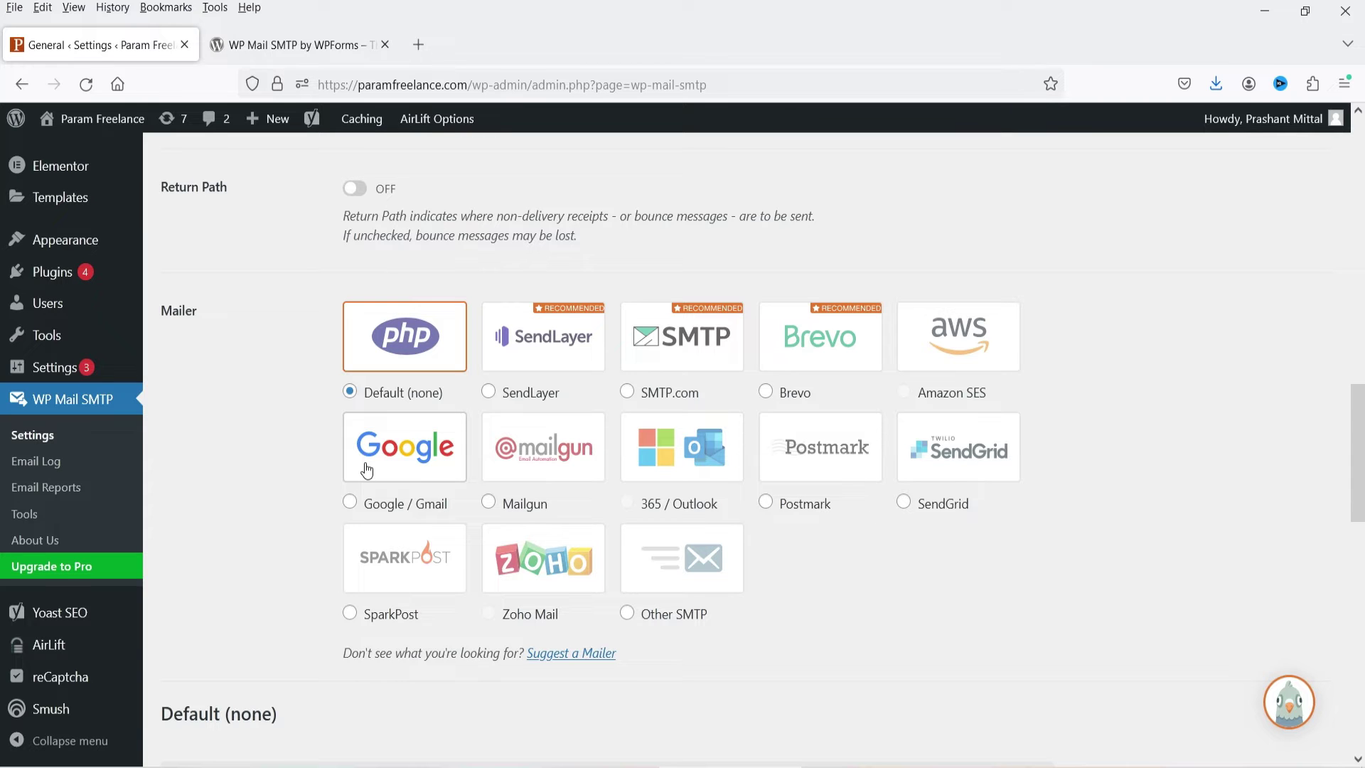
{"action": "left_click", "coordinate": [367, 470]}
{"action": "scroll", "coordinate": [370, 465], "scroll_direction": "down", "scroll_amount": 2}
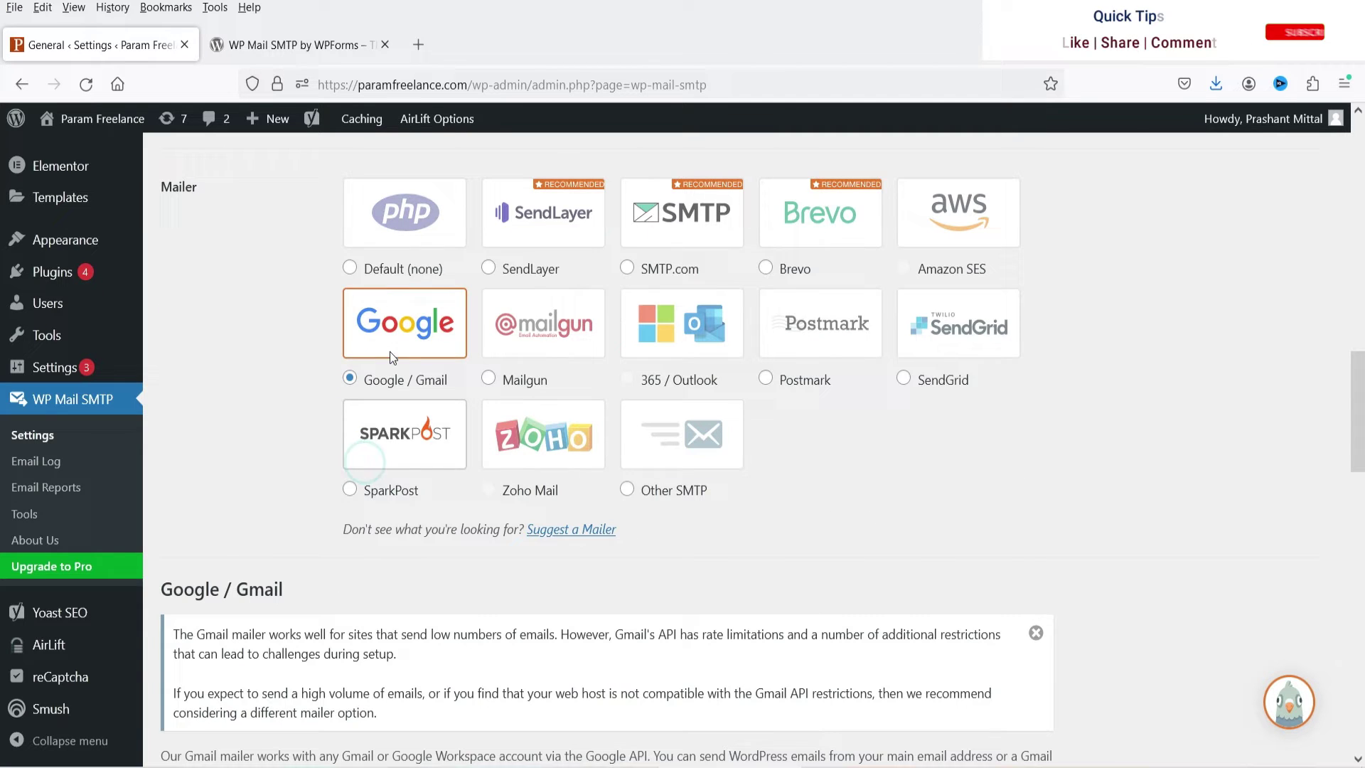
{"action": "scroll", "coordinate": [543, 467], "scroll_direction": "down", "scroll_amount": 1}
{"action": "scroll", "coordinate": [542, 458], "scroll_direction": "down", "scroll_amount": 6}
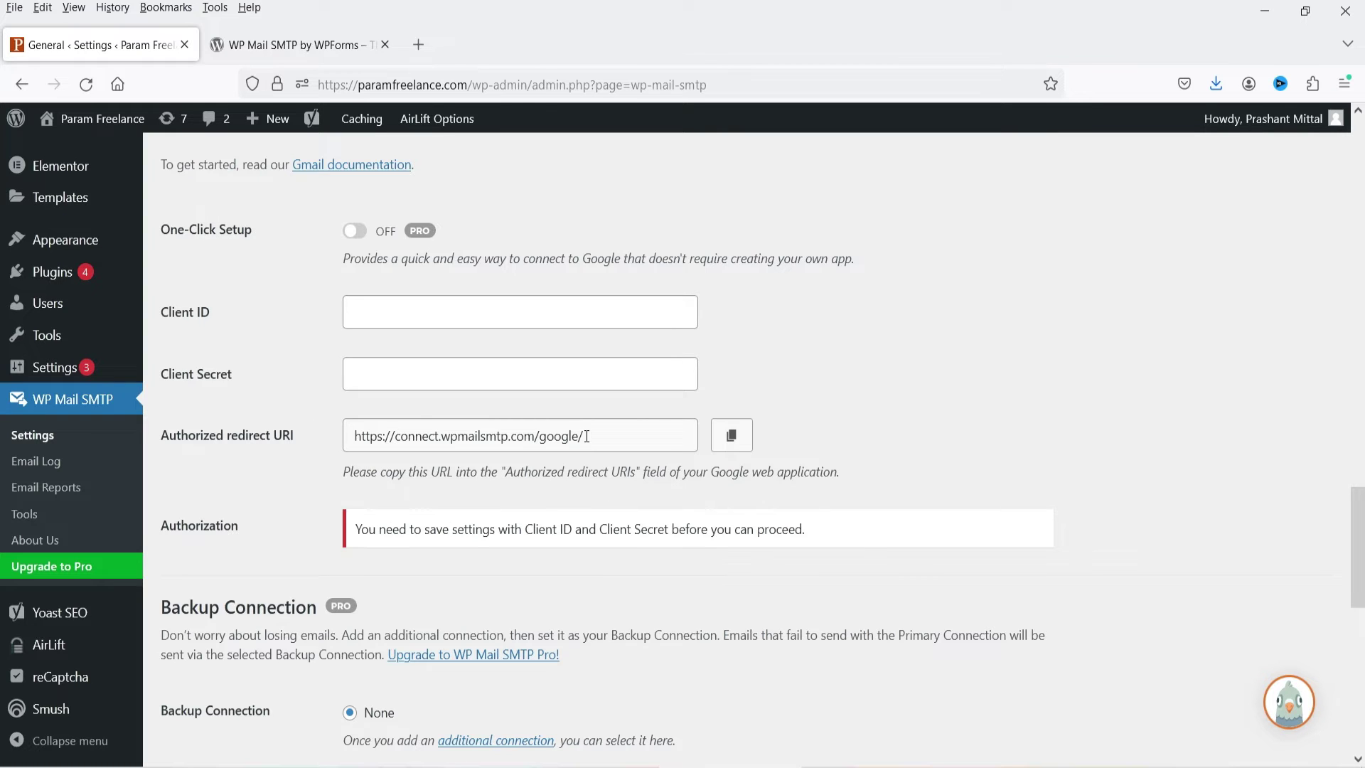
{"action": "scroll", "coordinate": [700, 418], "scroll_direction": "up", "scroll_amount": 3}
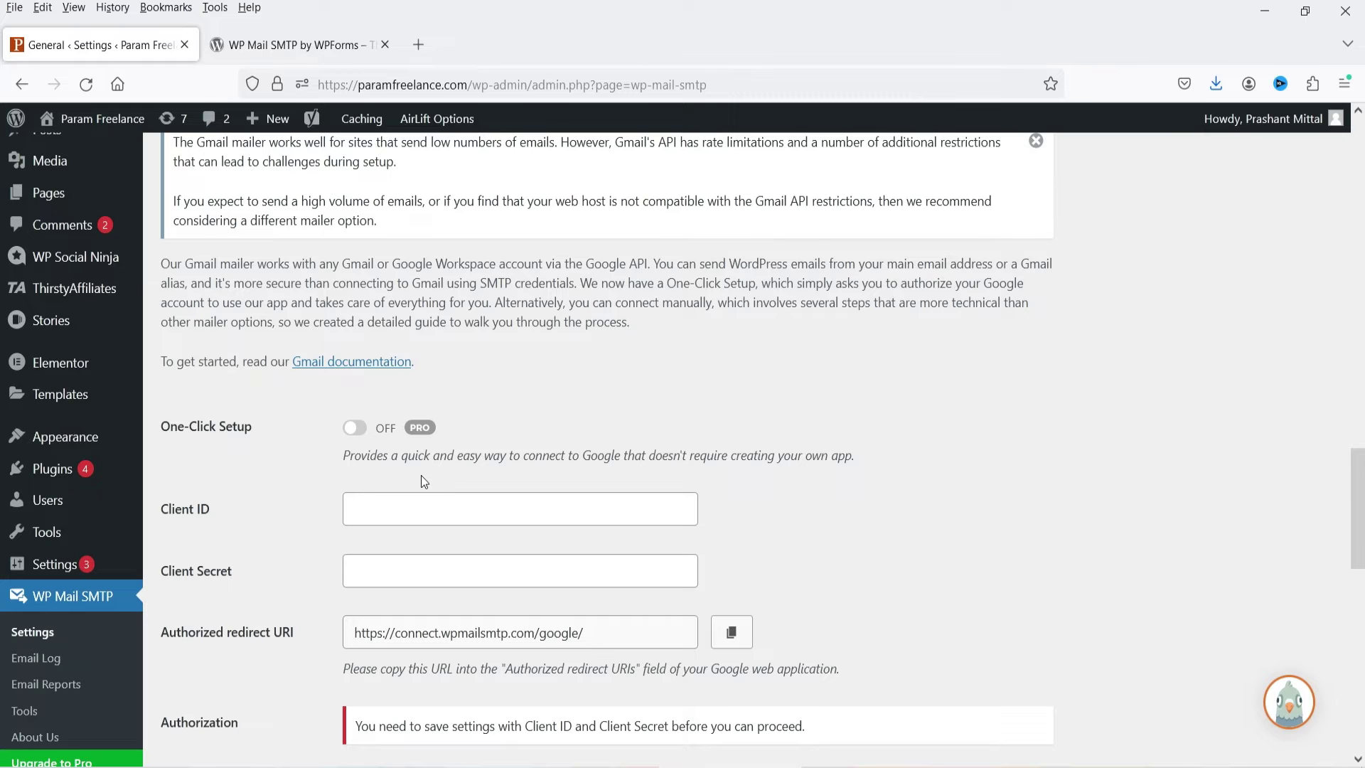
{"action": "left_click_drag", "start_coordinate": [478, 460], "coordinate": [855, 459]}
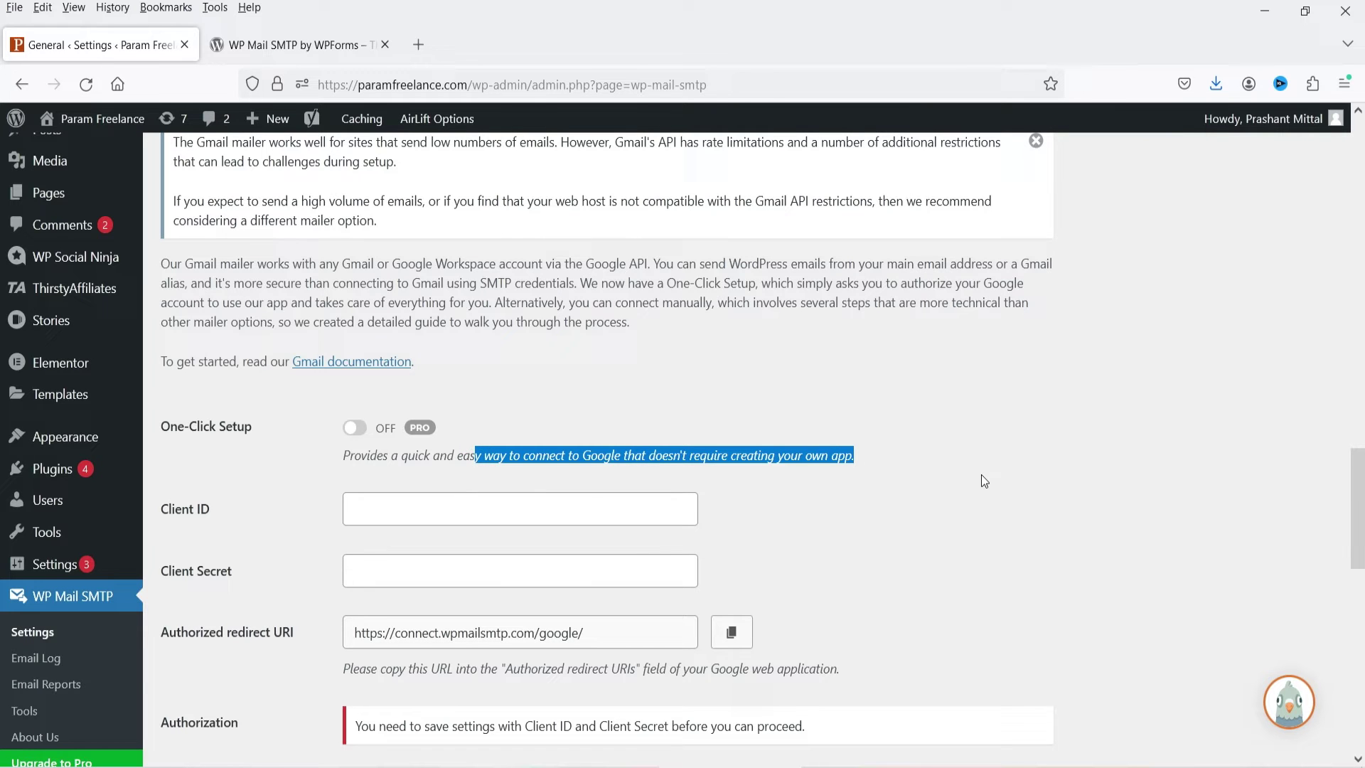
{"action": "left_click", "coordinate": [924, 475]}
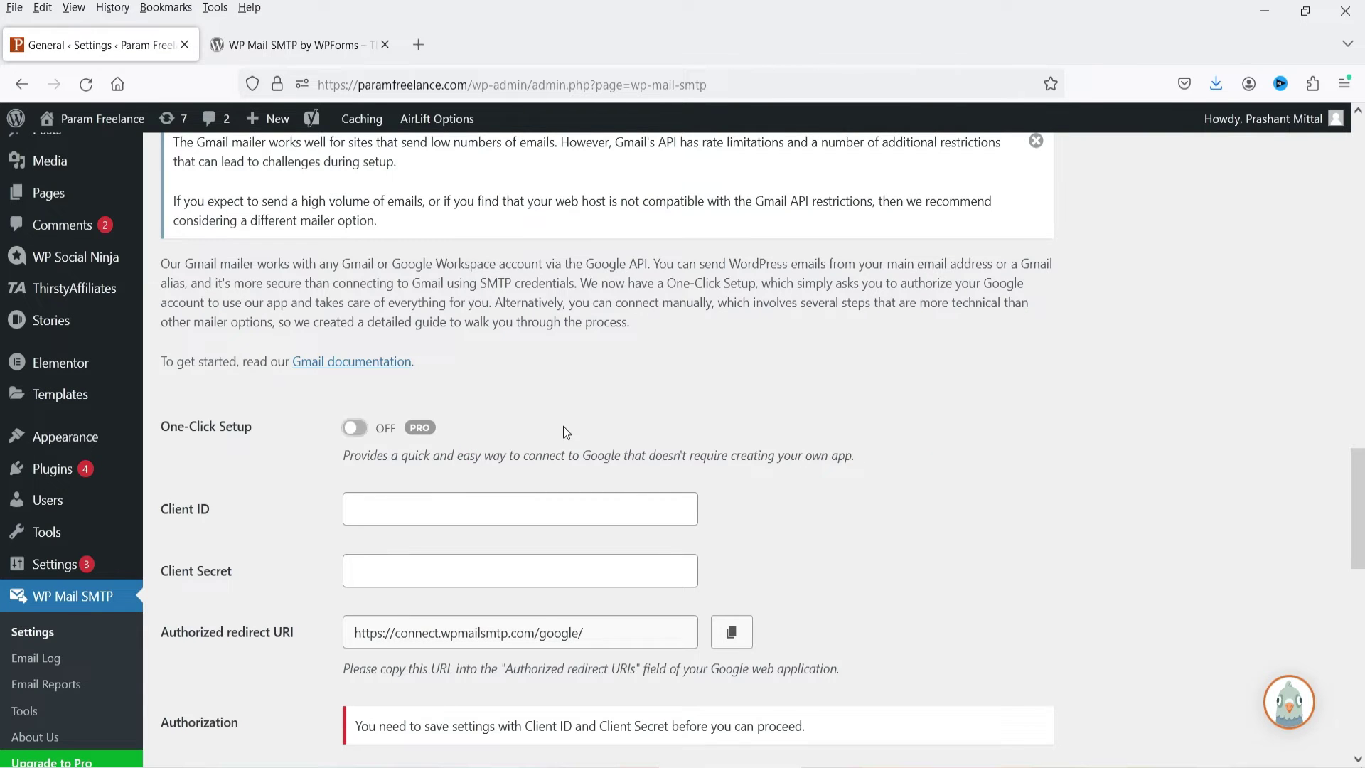
{"action": "scroll", "coordinate": [1190, 411], "scroll_direction": "up", "scroll_amount": 6}
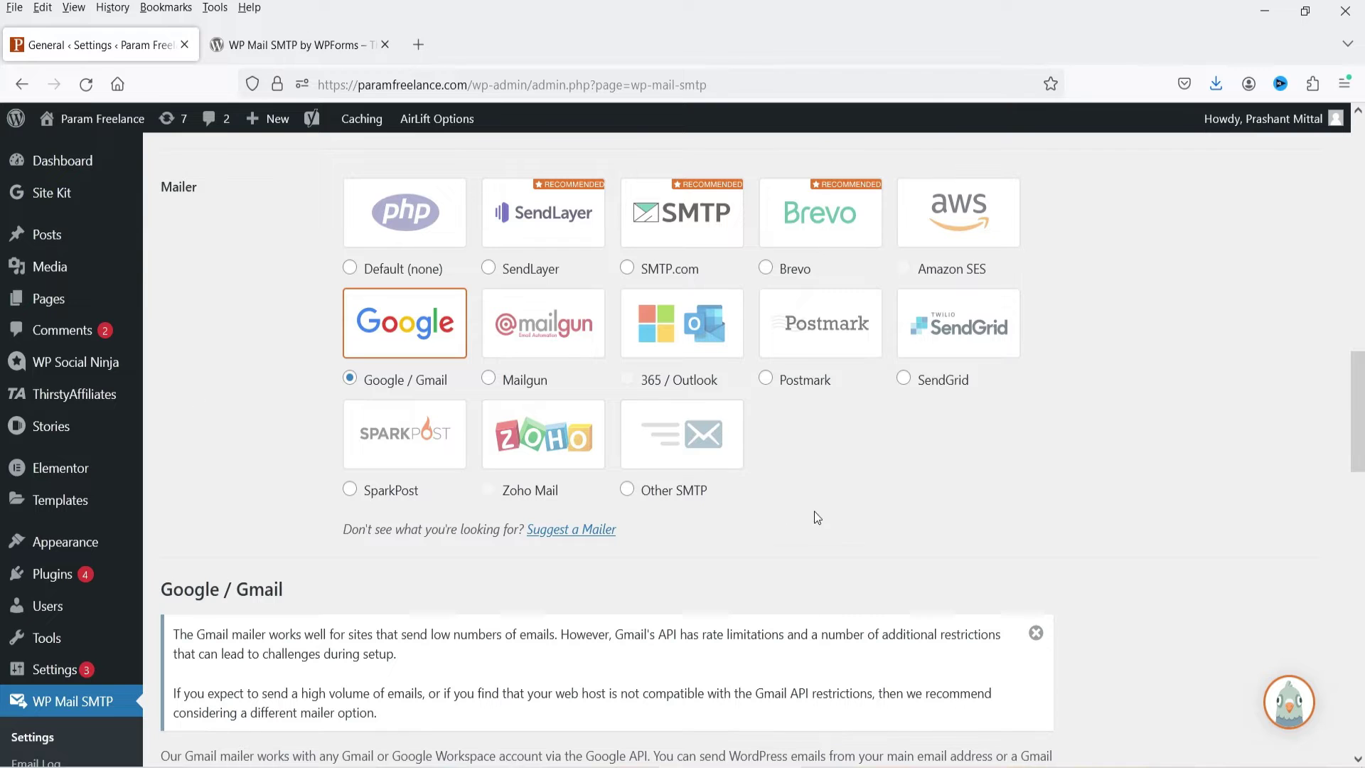
Select Other SMTP as the mailer and scroll through its empty host, port and login fields.
{"action": "left_click", "coordinate": [658, 489]}
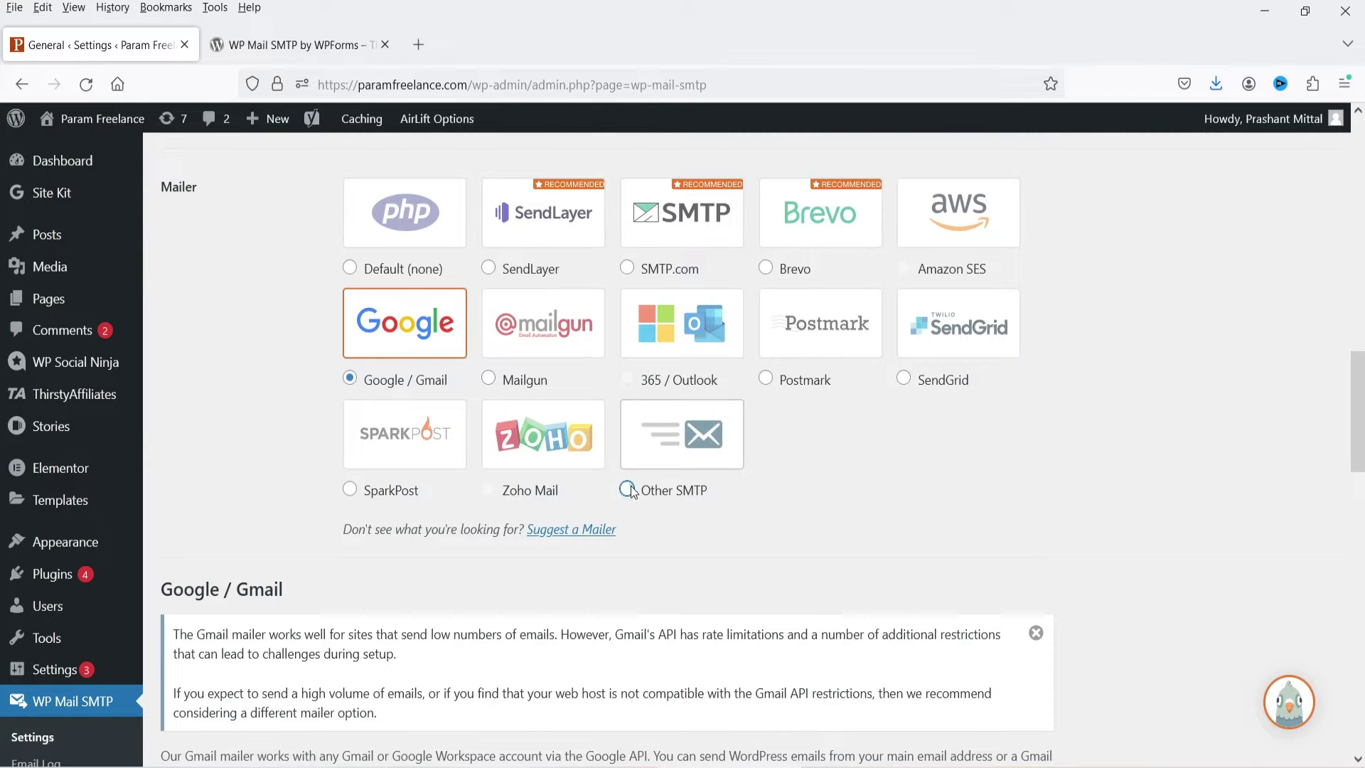
{"action": "scroll", "coordinate": [1067, 496], "scroll_direction": "down", "scroll_amount": 3}
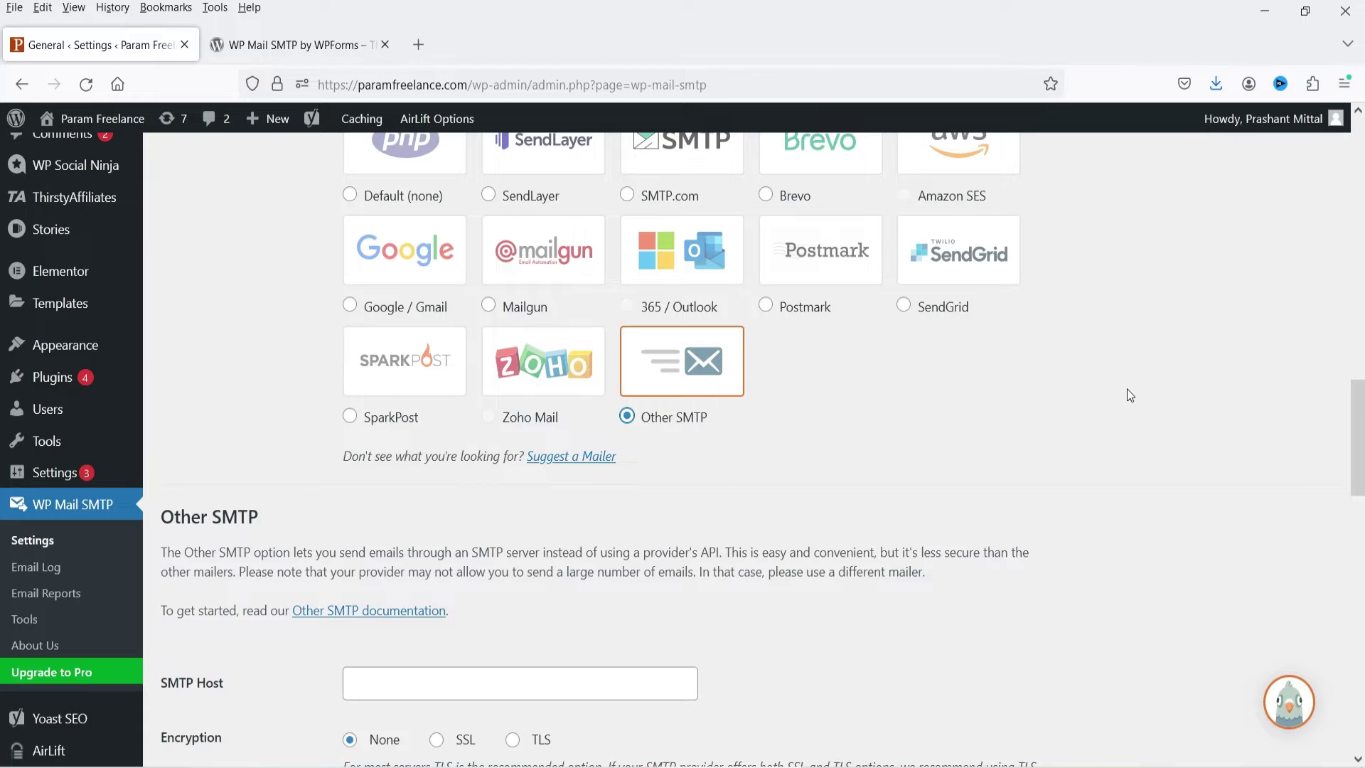
{"action": "scroll", "coordinate": [1102, 387], "scroll_direction": "down", "scroll_amount": 3}
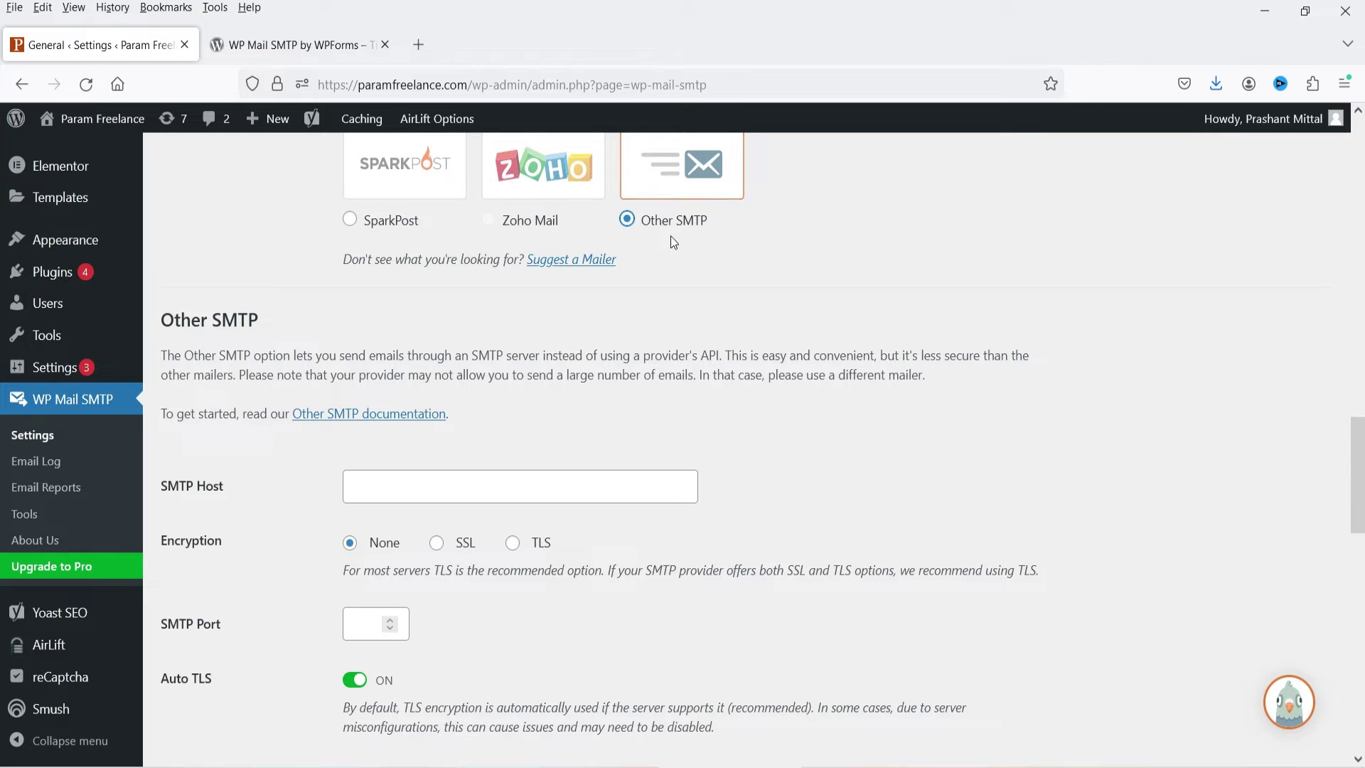
{"action": "scroll", "coordinate": [823, 273], "scroll_direction": "down", "scroll_amount": 3}
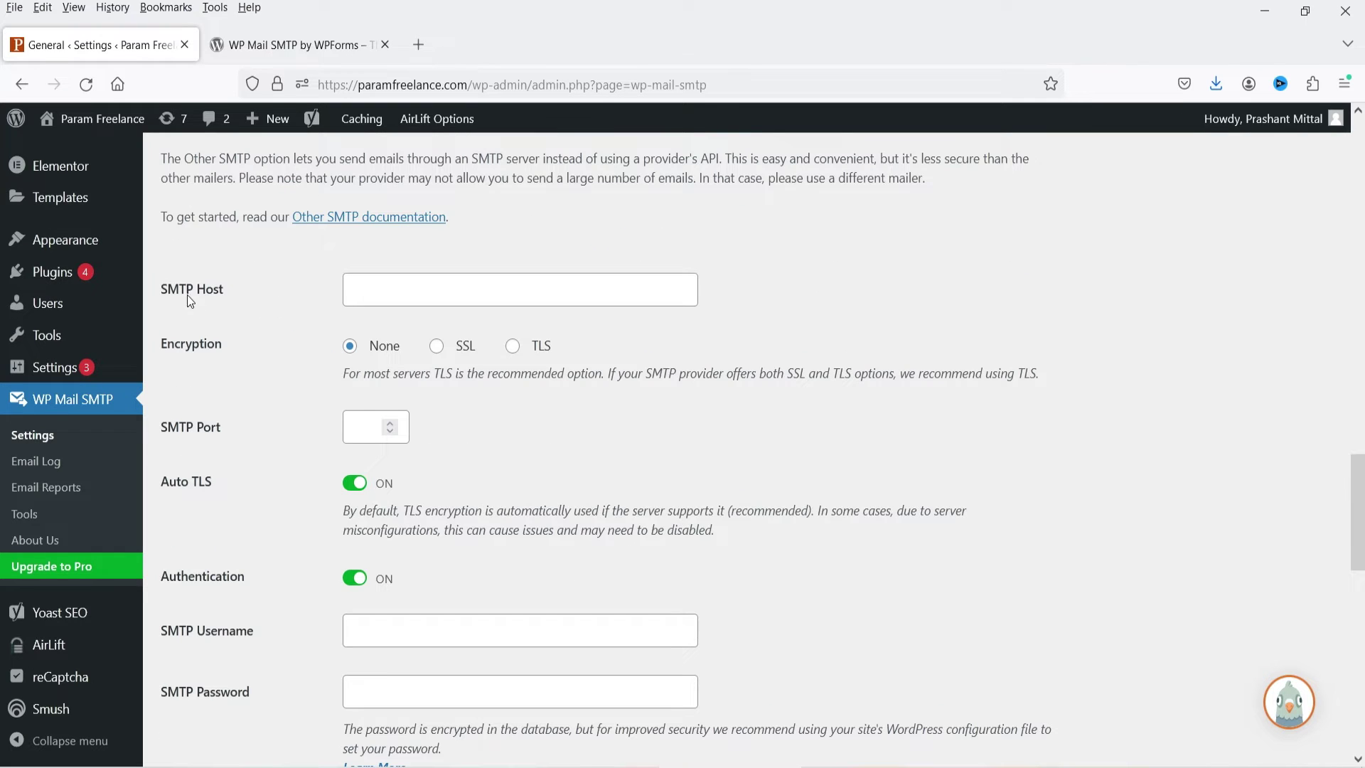
{"action": "scroll", "coordinate": [420, 573], "scroll_direction": "down", "scroll_amount": 3}
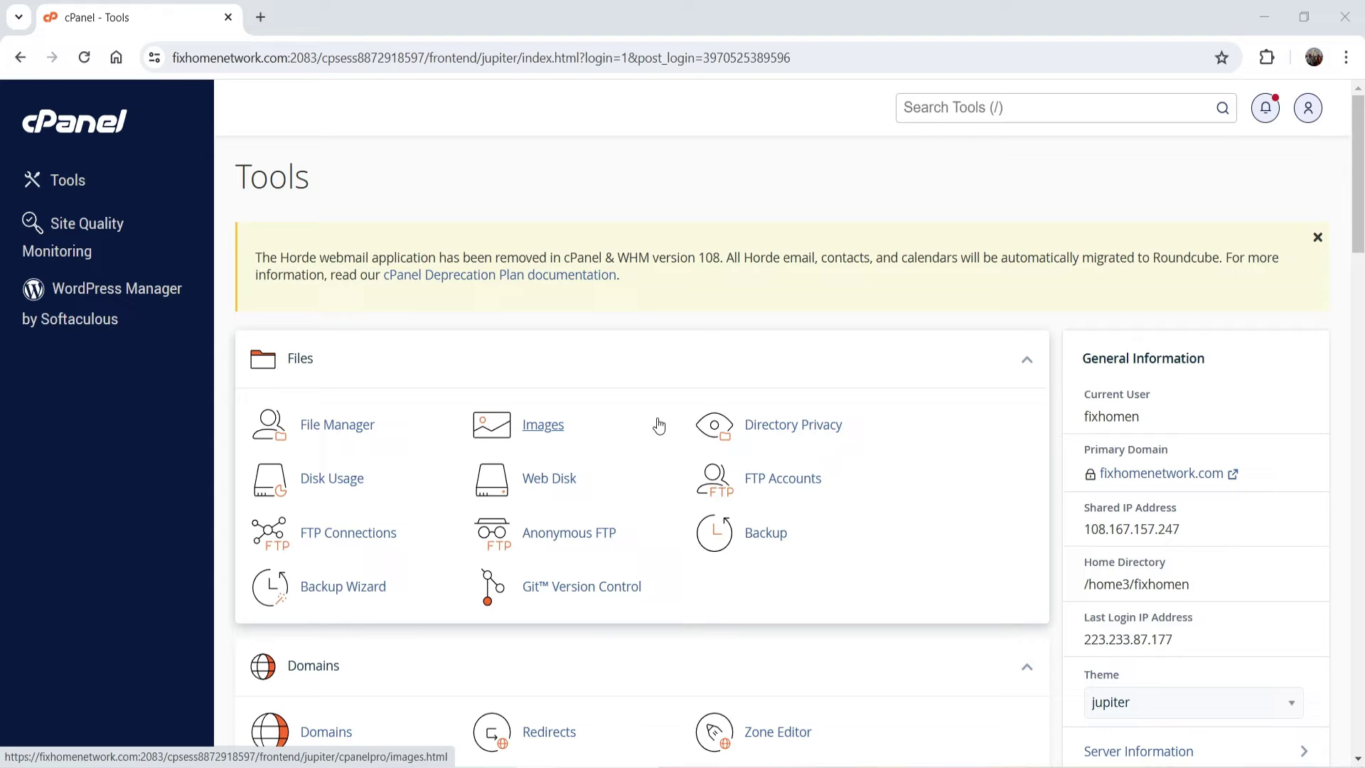
Open Email Accounts and start a new account on the paramfreelance.com domain.
{"action": "scroll", "coordinate": [640, 433], "scroll_direction": "down", "scroll_amount": 6}
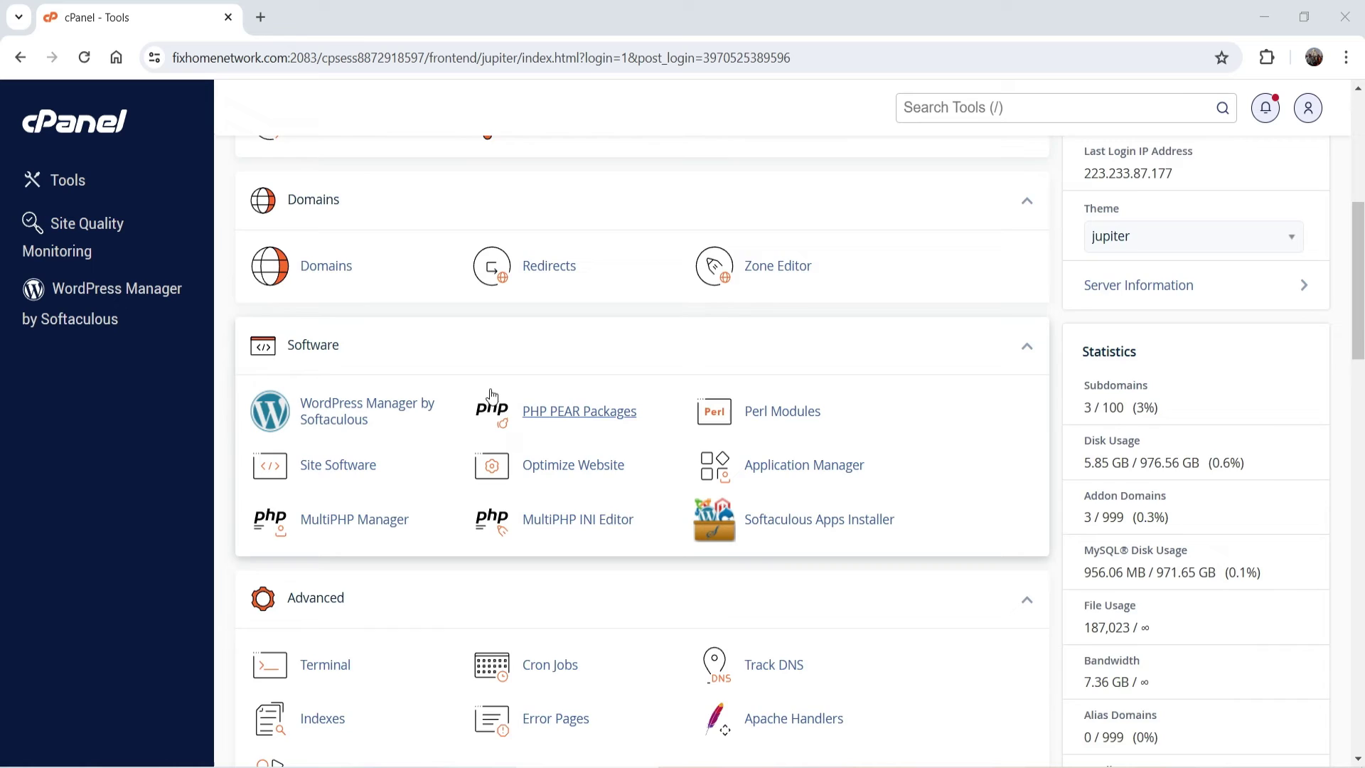
{"action": "scroll", "coordinate": [492, 395], "scroll_direction": "down", "scroll_amount": 6}
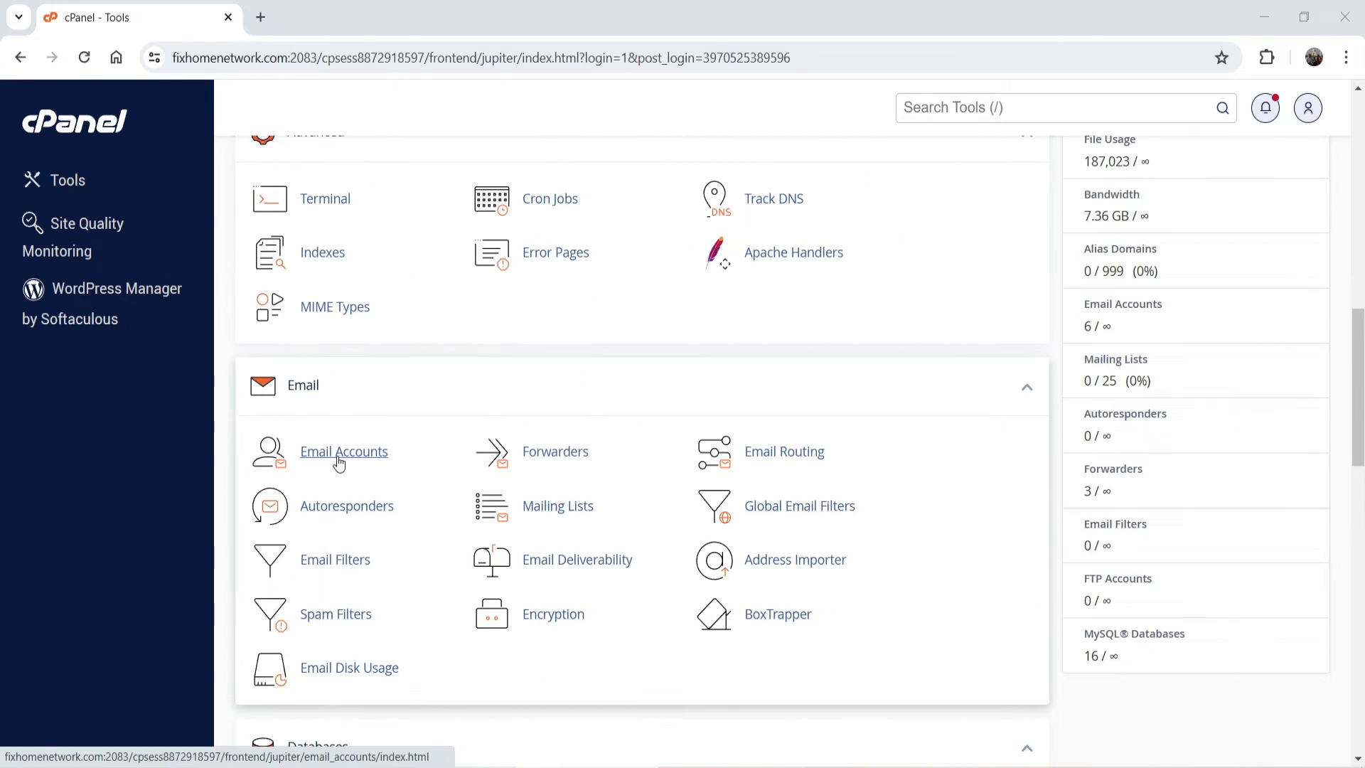
{"action": "left_click", "coordinate": [339, 461]}
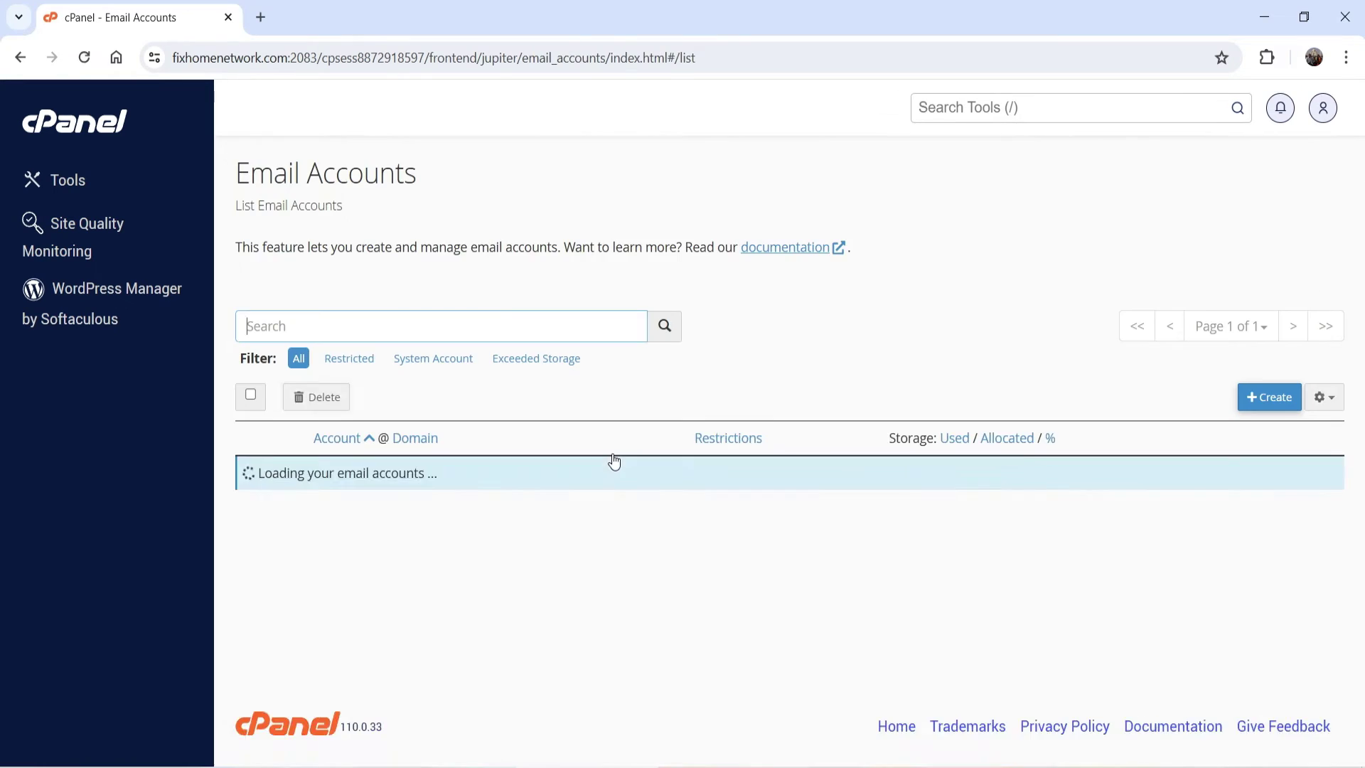
{"action": "left_click", "coordinate": [1241, 404]}
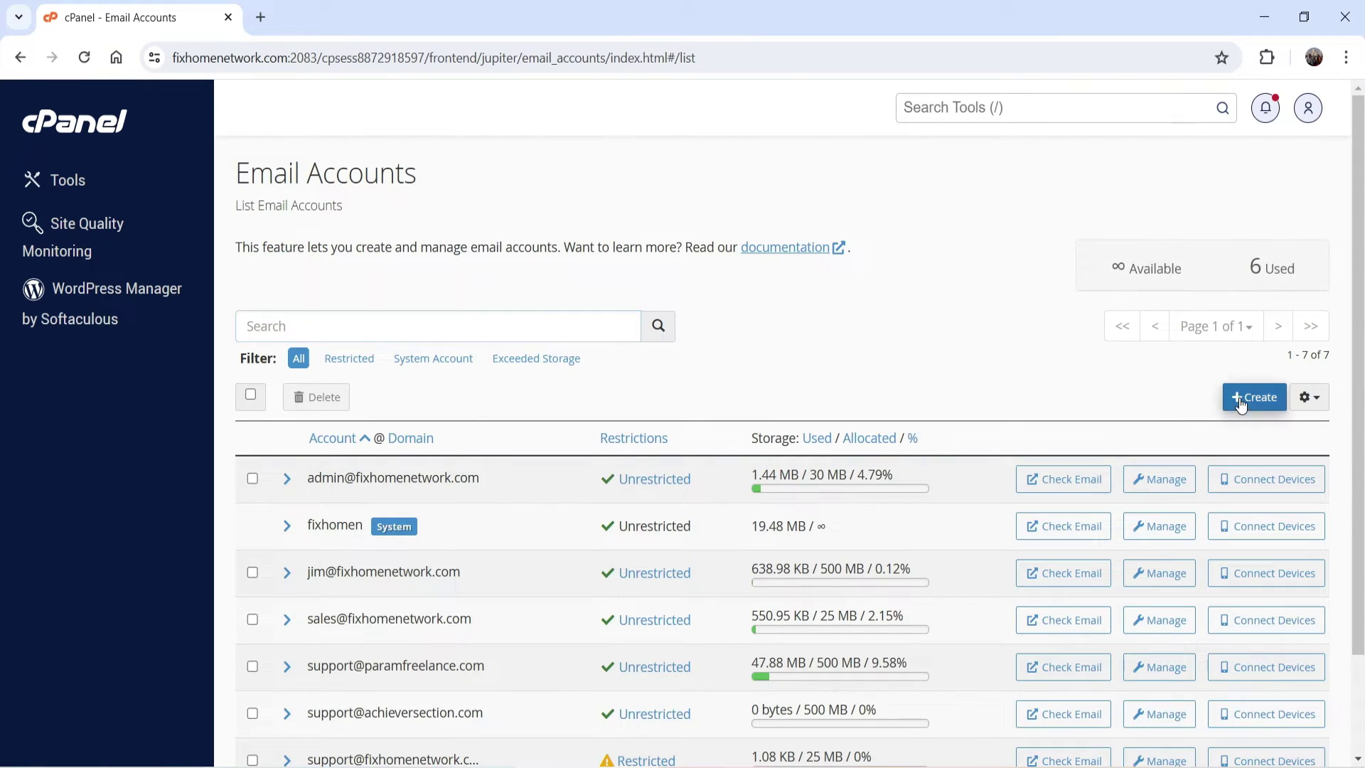
{"action": "left_click", "coordinate": [402, 376]}
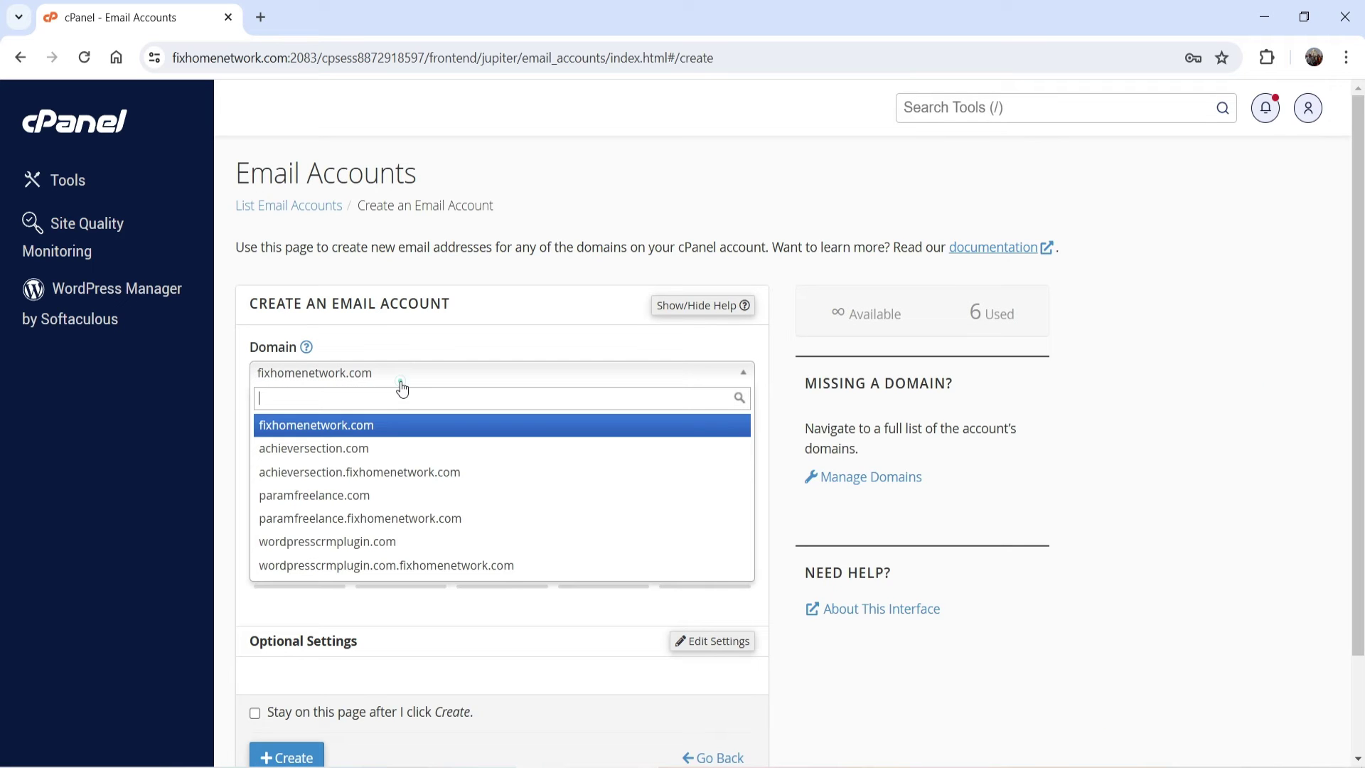
{"action": "left_click", "coordinate": [399, 497]}
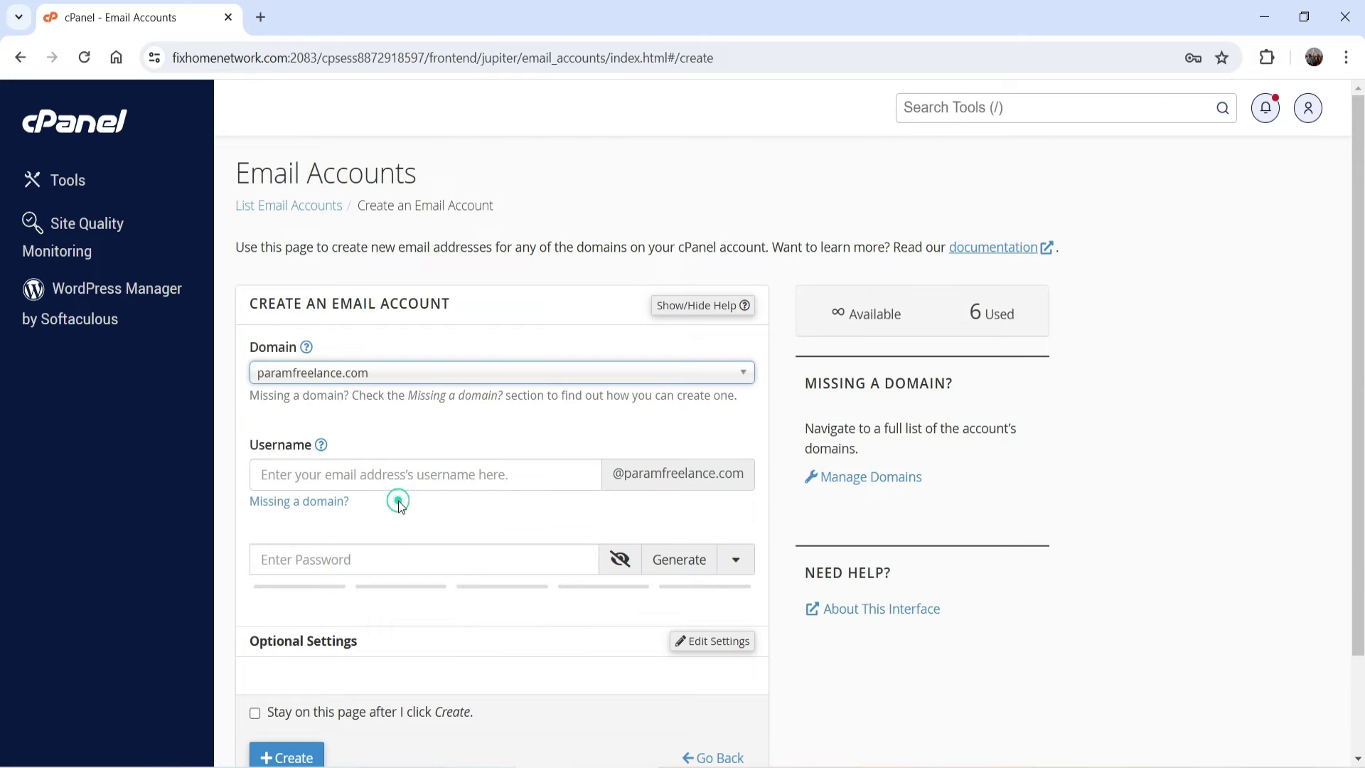
Create the account with username report and a password.
{"action": "left_click", "coordinate": [333, 466]}
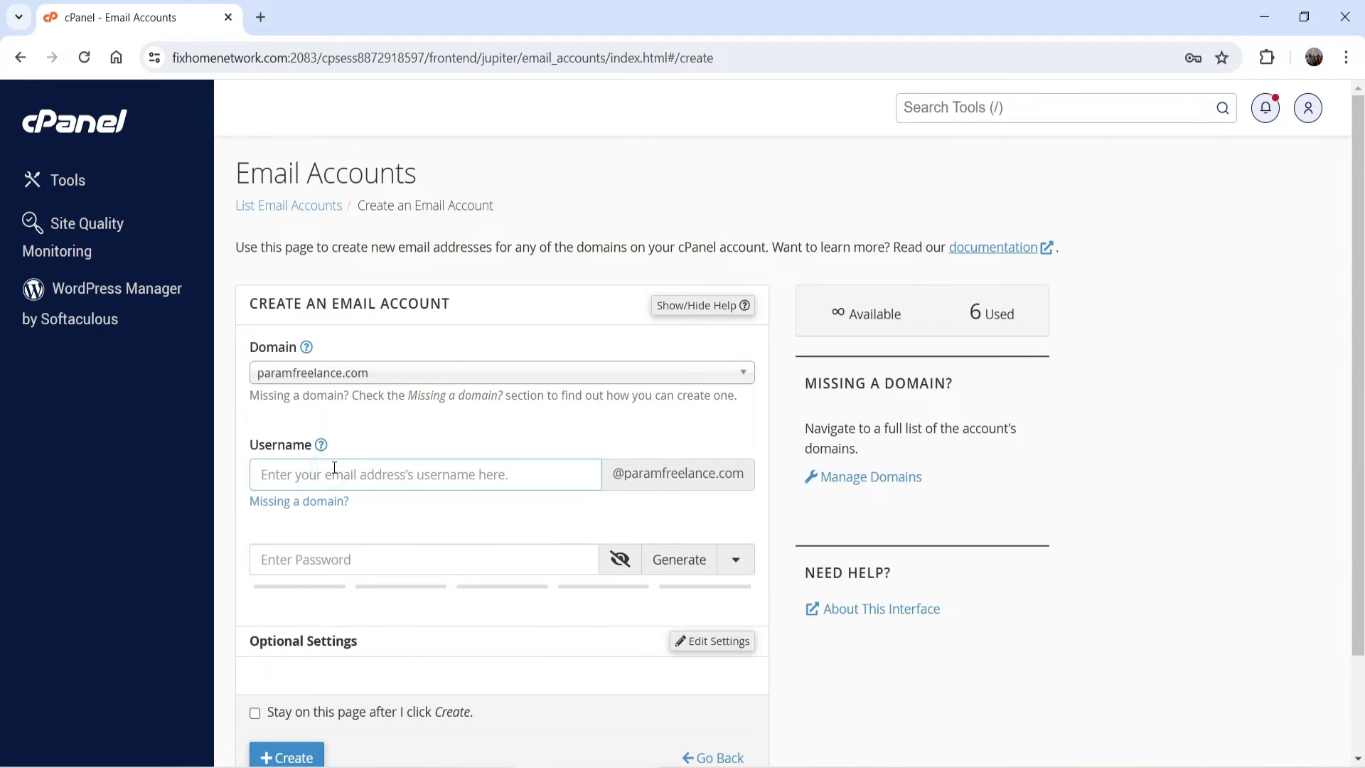
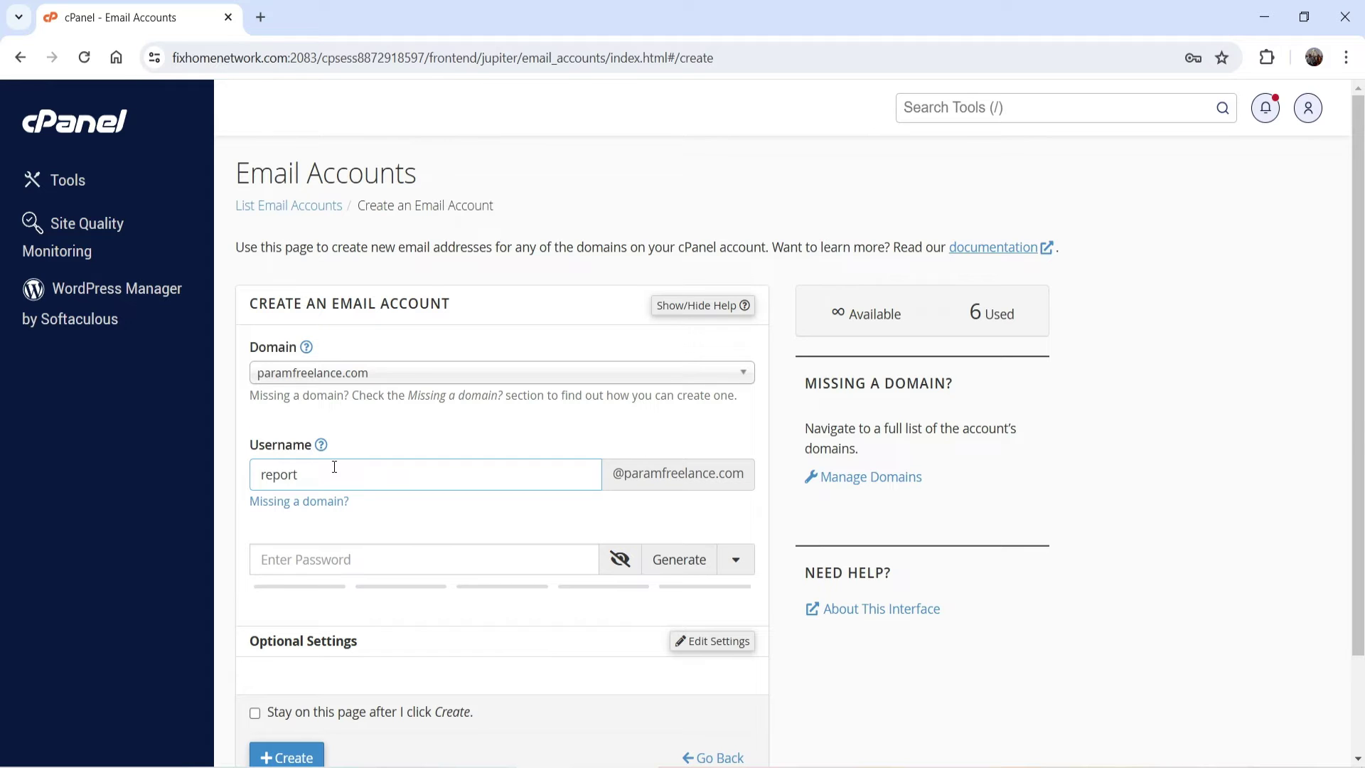
{"action": "left_click", "coordinate": [382, 559]}
{"action": "type", "text": "••"}
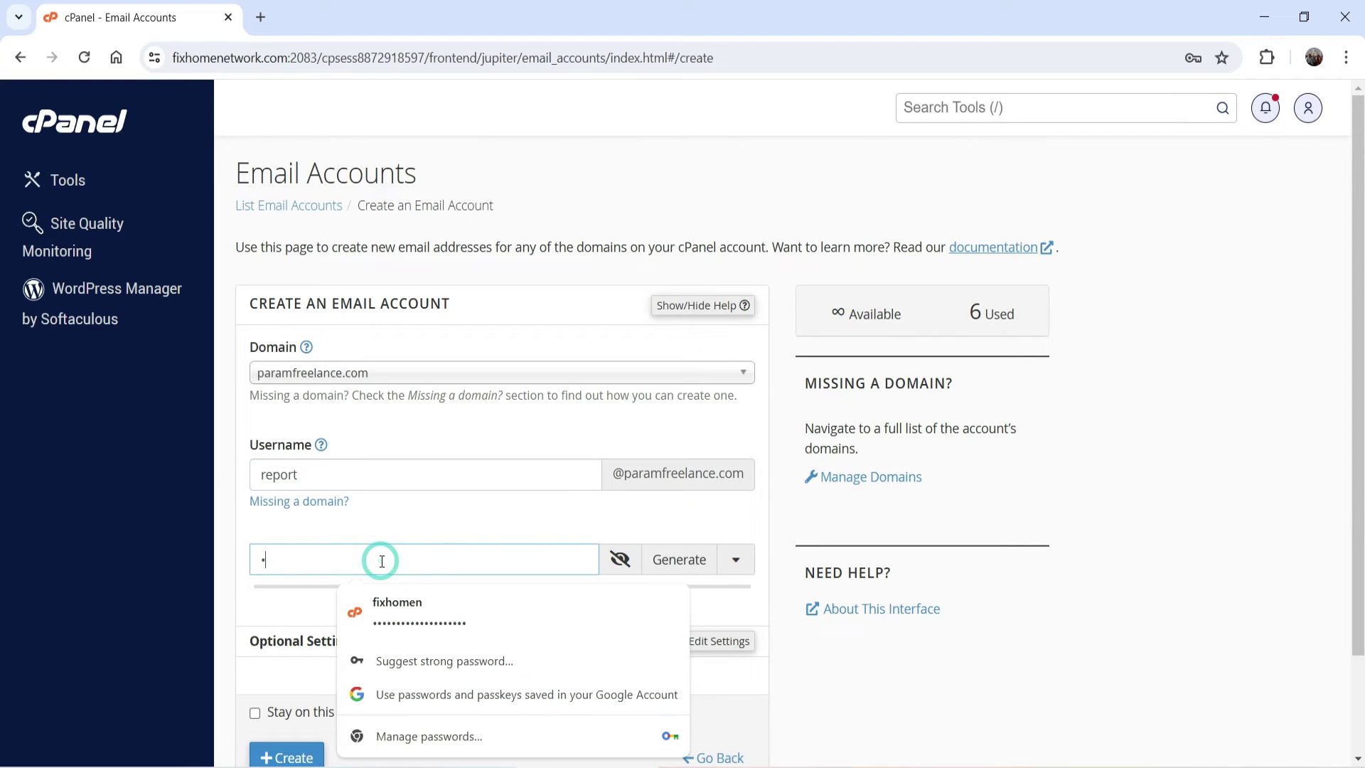
{"action": "type", "text": "•••"}
{"action": "key", "text": "BackSpace"}
{"action": "key", "text": "BackSpace"}
{"action": "key", "text": "BackSpace"}
{"action": "key", "text": "BackSpace"}
{"action": "key", "text": "BackSpace"}
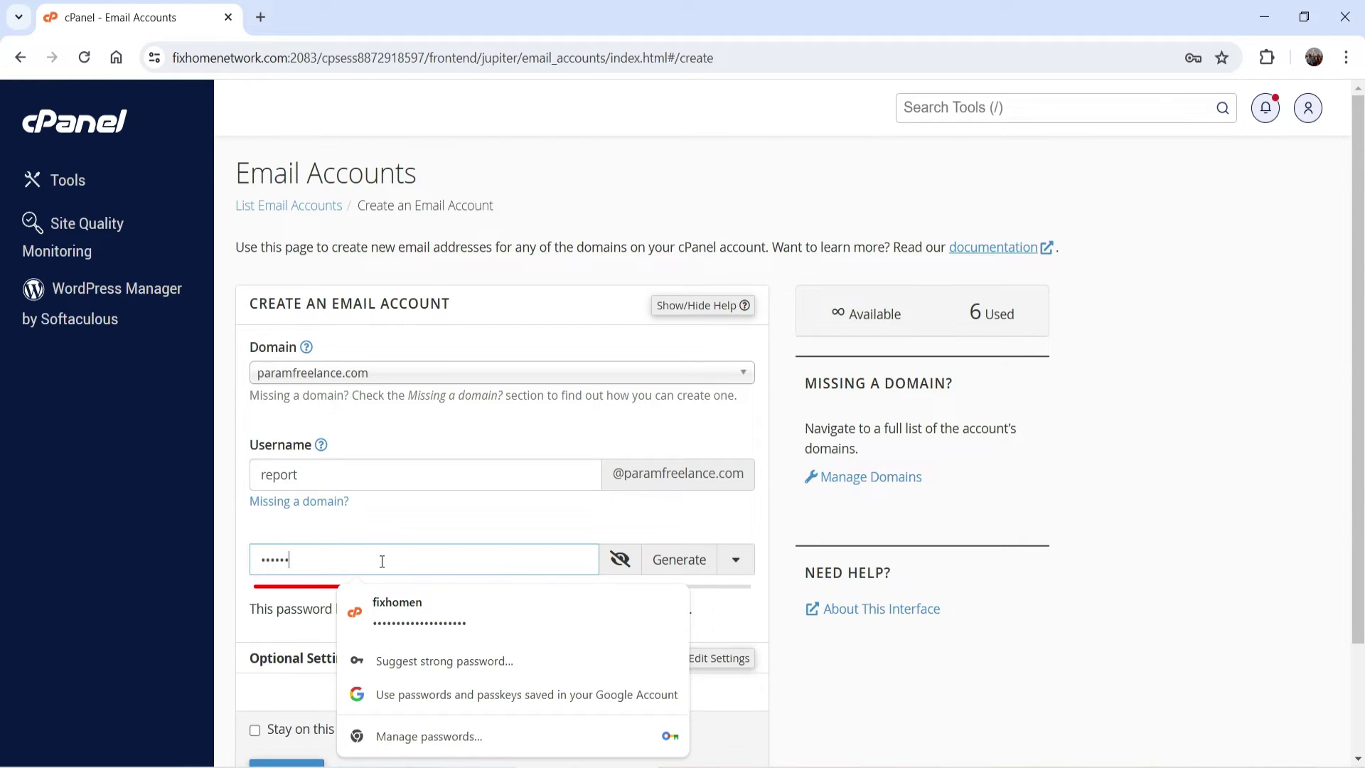
{"action": "type", "text": "•••••••••••"}
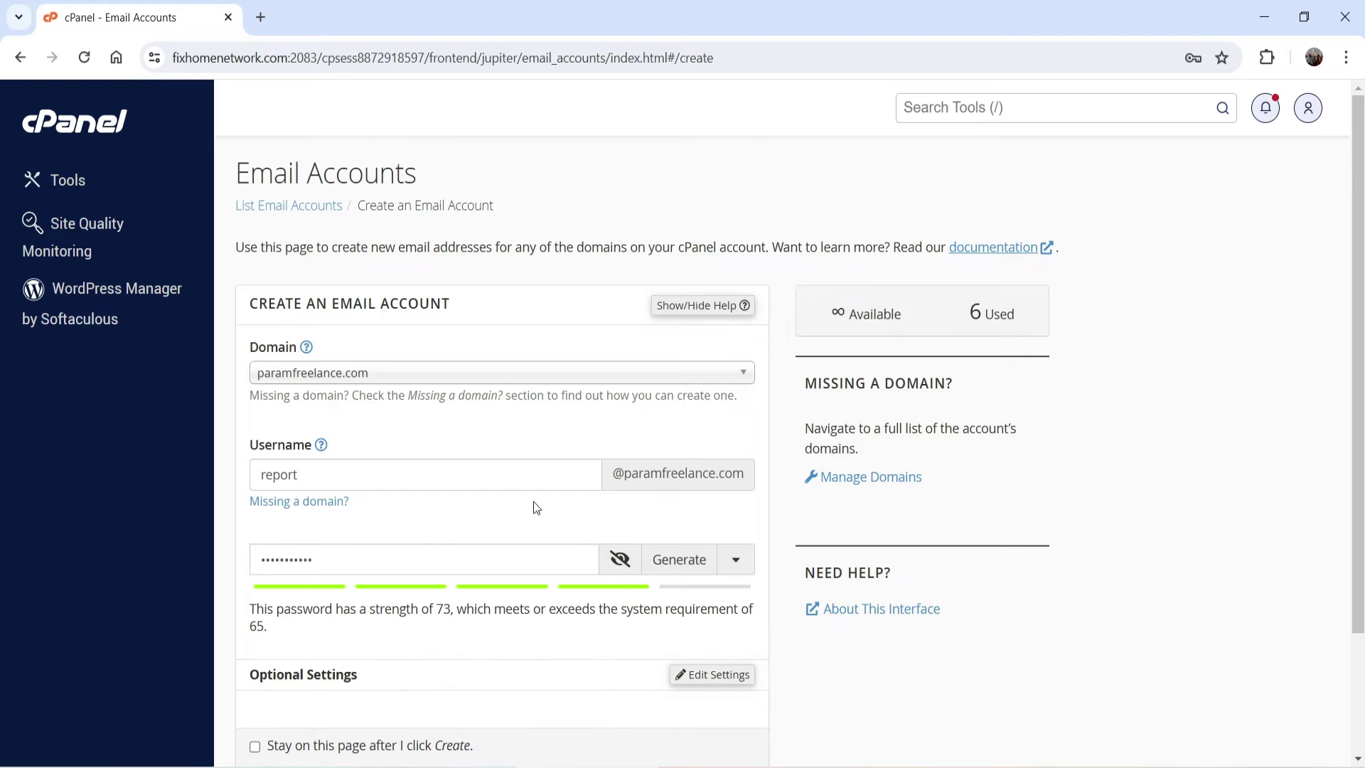
{"action": "scroll", "coordinate": [423, 502], "scroll_direction": "down", "scroll_amount": 2}
{"action": "left_click", "coordinate": [295, 639]}
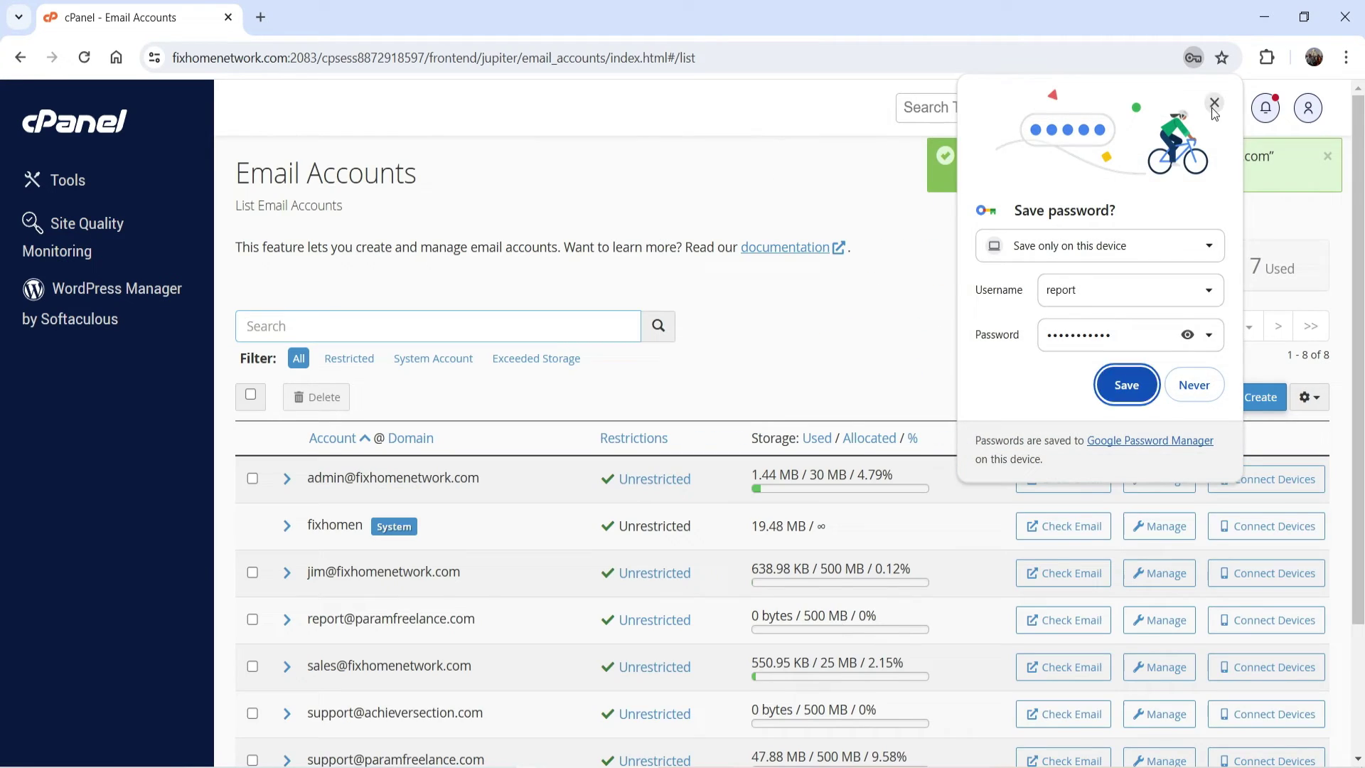
Save the new password in Chrome and open the report account's connection settings.
{"action": "left_click", "coordinate": [1124, 383]}
{"action": "scroll", "coordinate": [750, 381], "scroll_direction": "down", "scroll_amount": 2}
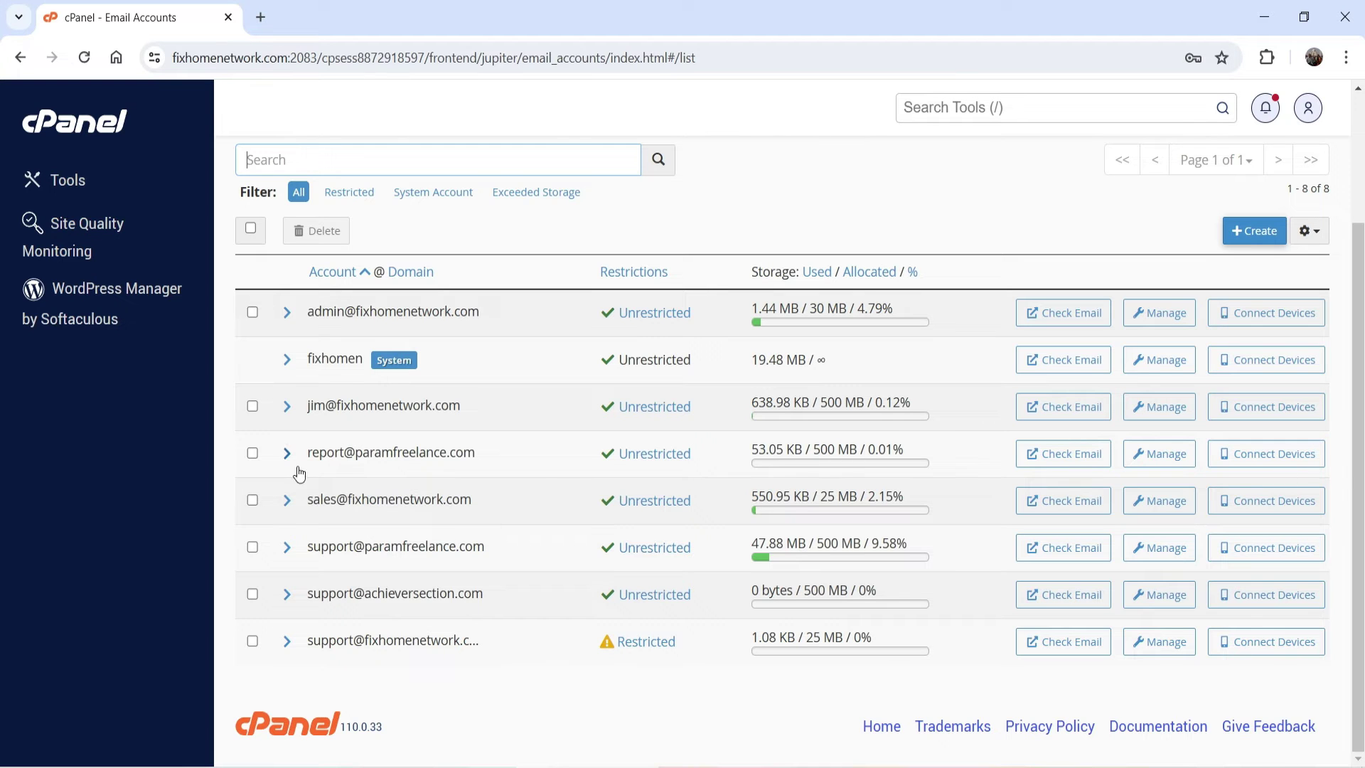
{"action": "left_click", "coordinate": [1280, 459]}
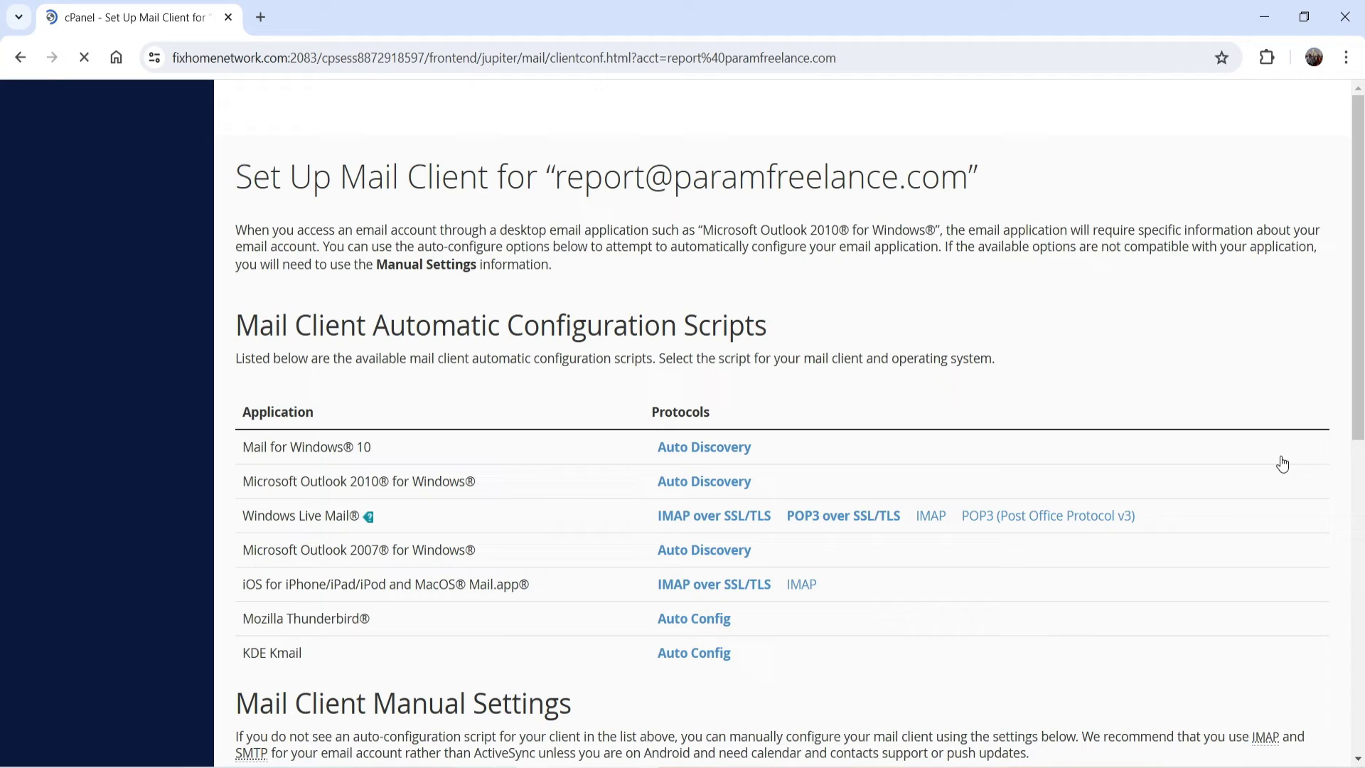
Scroll to the manual settings and select the server name mail.paramfreelance.com for copying.
{"action": "scroll", "coordinate": [737, 354], "scroll_direction": "down", "scroll_amount": 1}
{"action": "scroll", "coordinate": [737, 353], "scroll_direction": "down", "scroll_amount": 6}
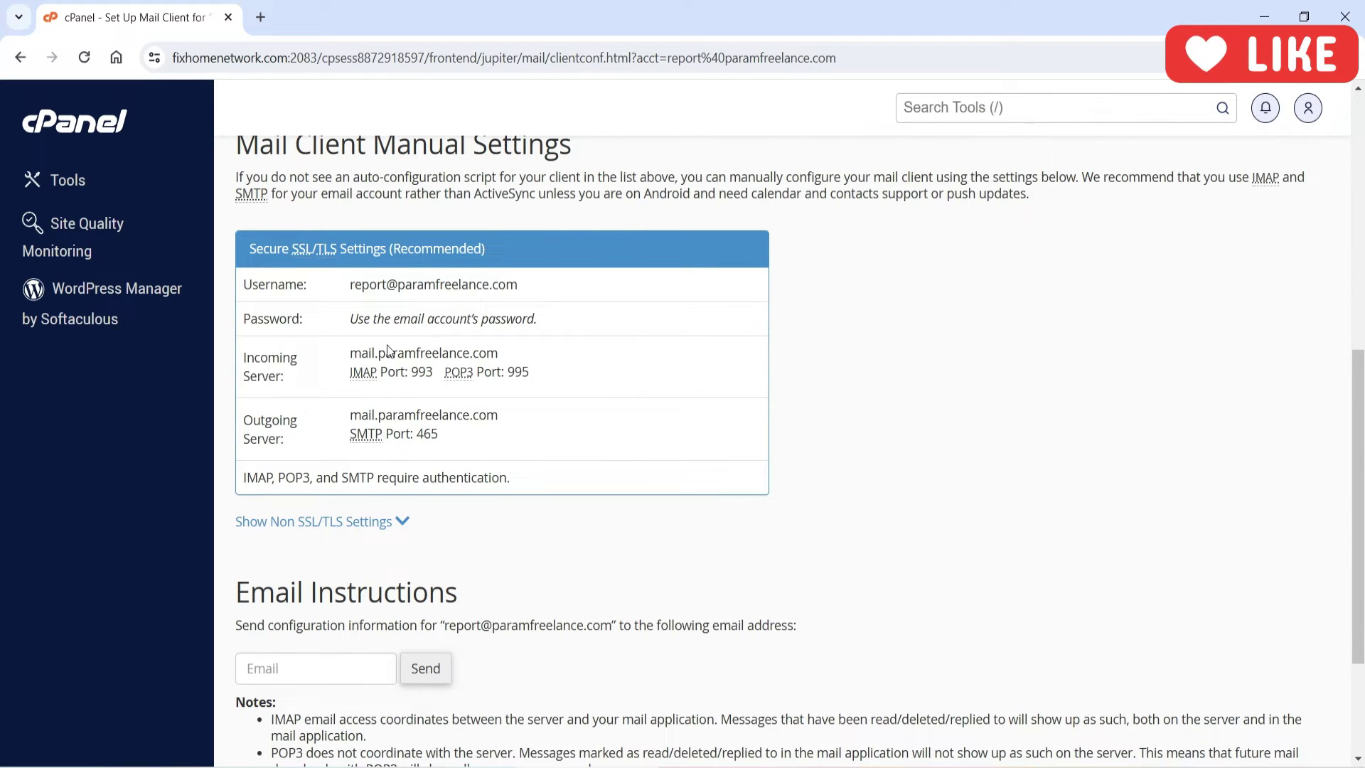
{"action": "left_click_drag", "start_coordinate": [497, 352], "coordinate": [350, 352]}
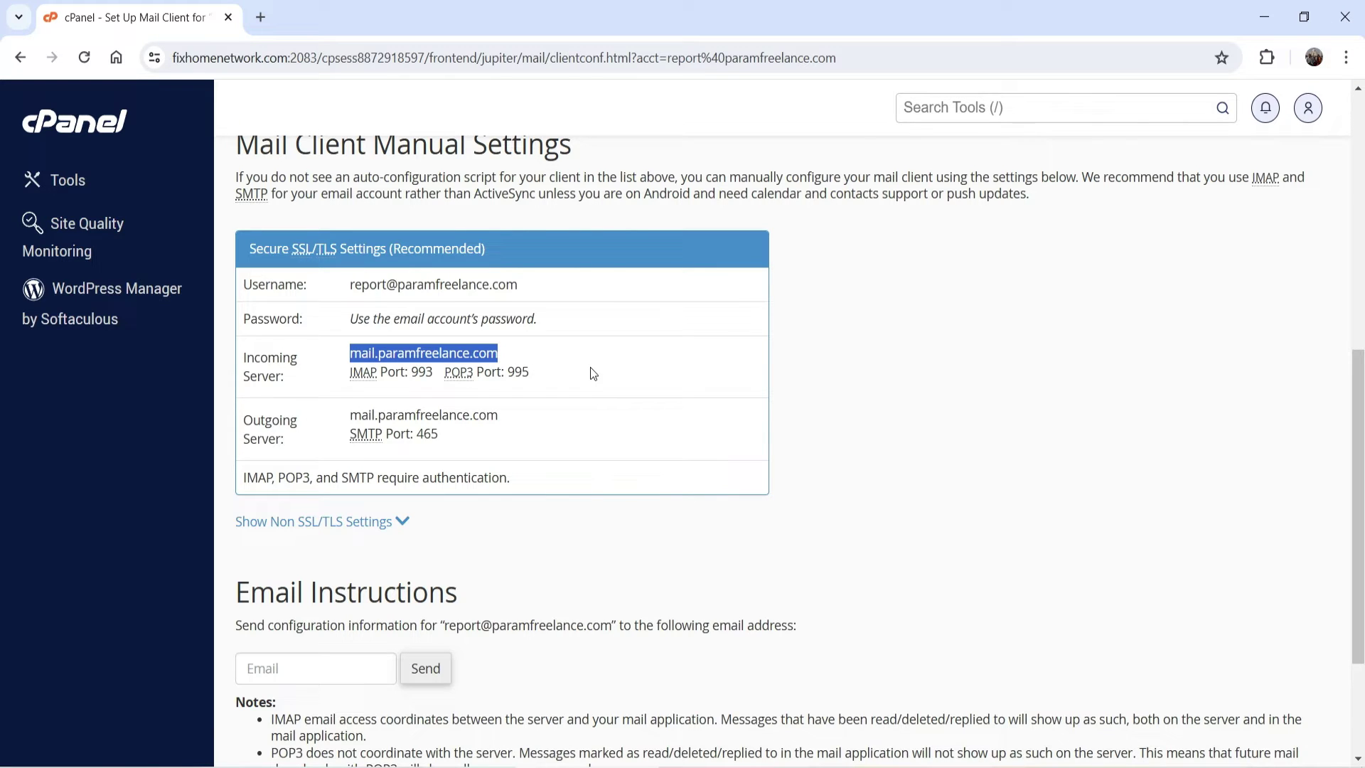
{"action": "left_click", "coordinate": [554, 352]}
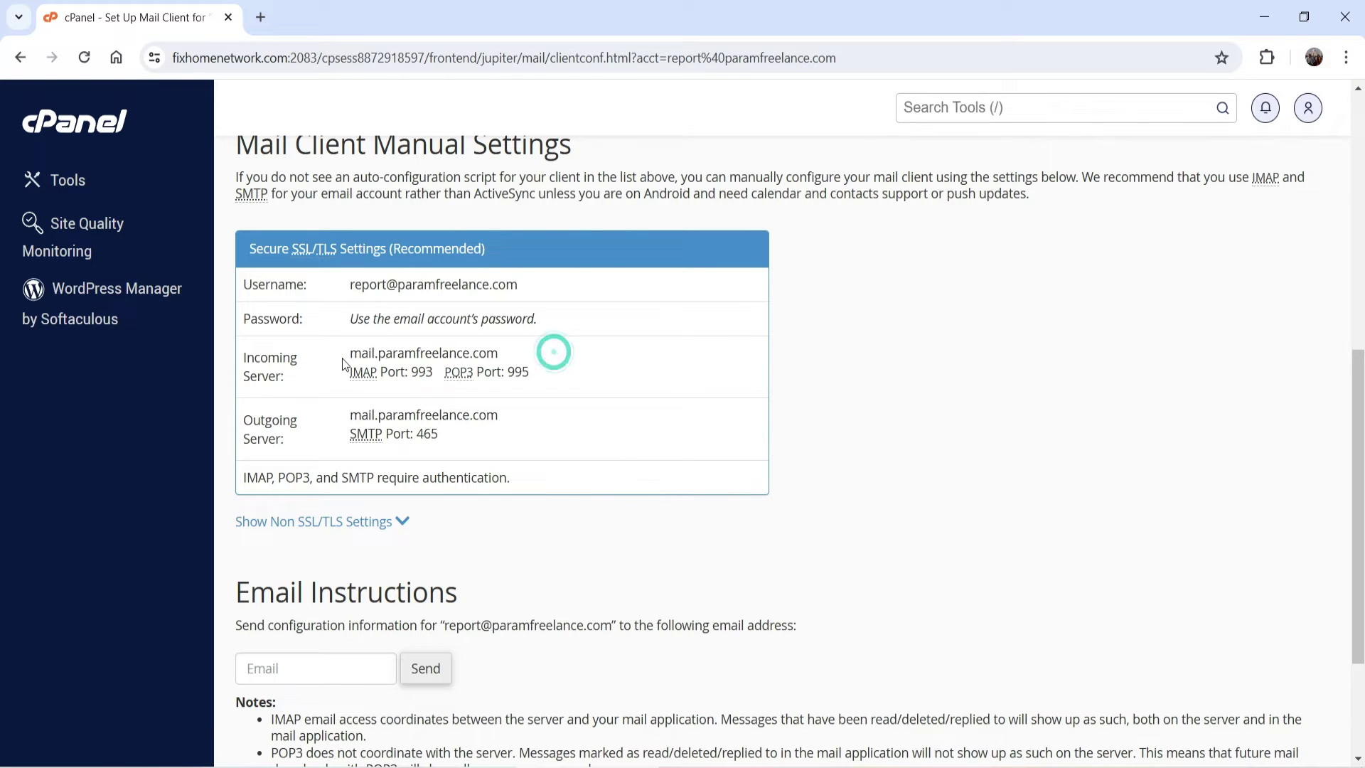
{"action": "left_click_drag", "start_coordinate": [526, 353], "coordinate": [353, 356]}
{"action": "key", "text": "ctrl+c"}
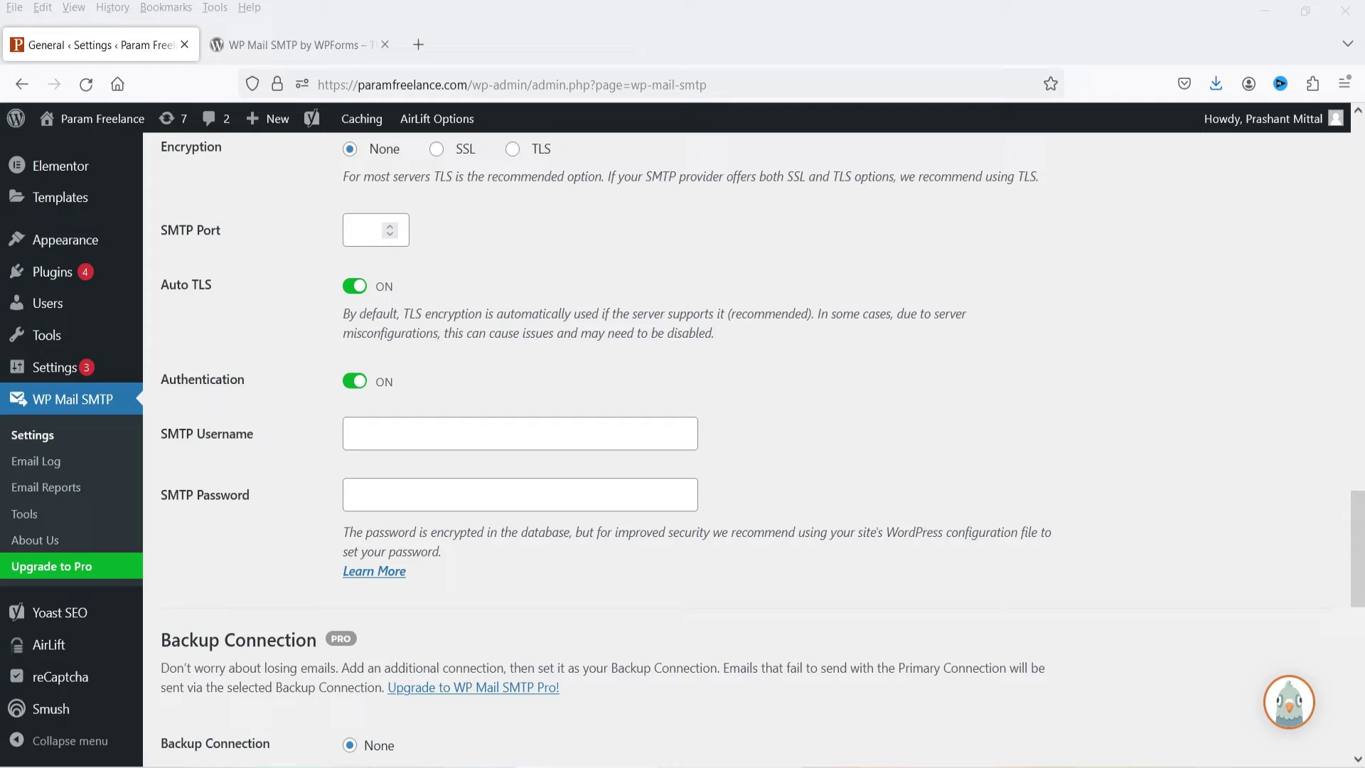
Paste mail.paramfreelance.com as the SMTP Host and set encryption to SSL.
{"action": "scroll", "coordinate": [711, 398], "scroll_direction": "up", "scroll_amount": 3}
{"action": "left_click", "coordinate": [411, 283]}
{"action": "key", "text": "ctrl+v"}
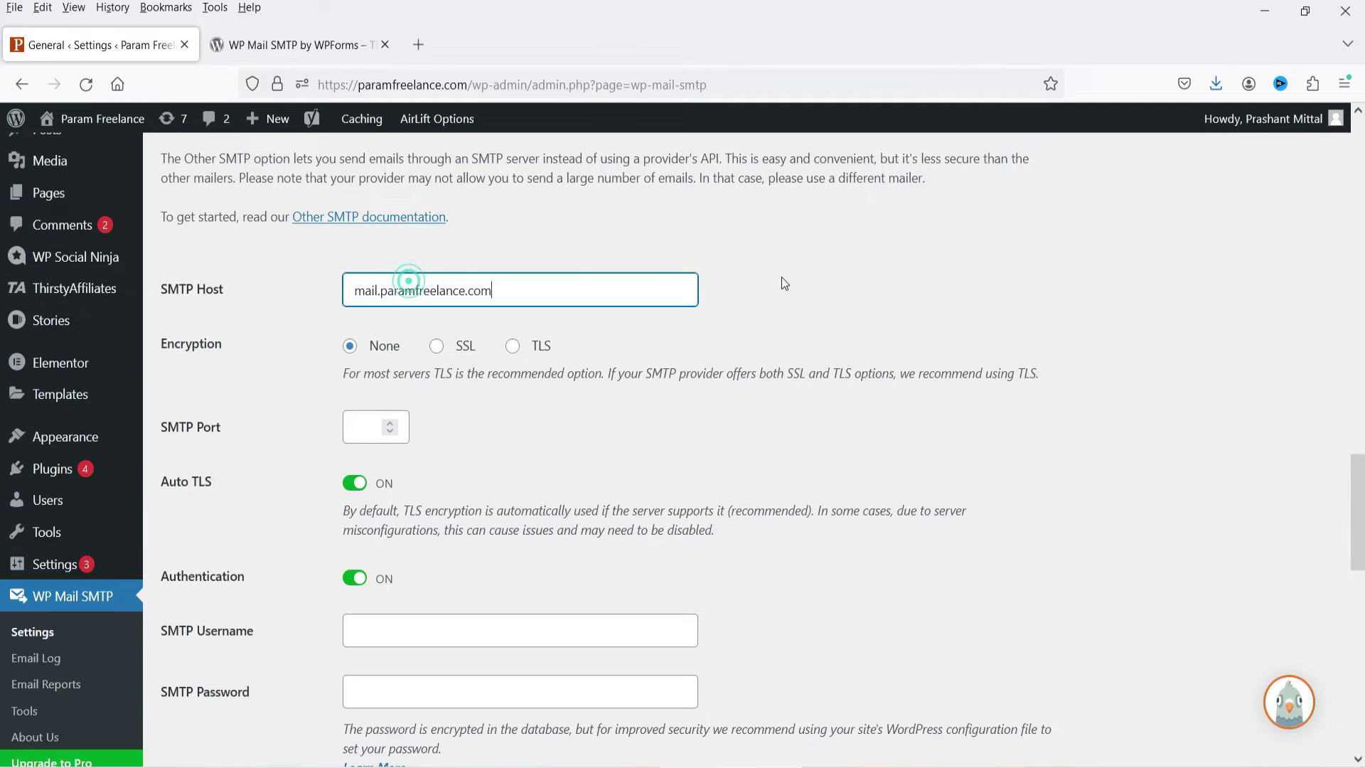
{"action": "left_click", "coordinate": [436, 347]}
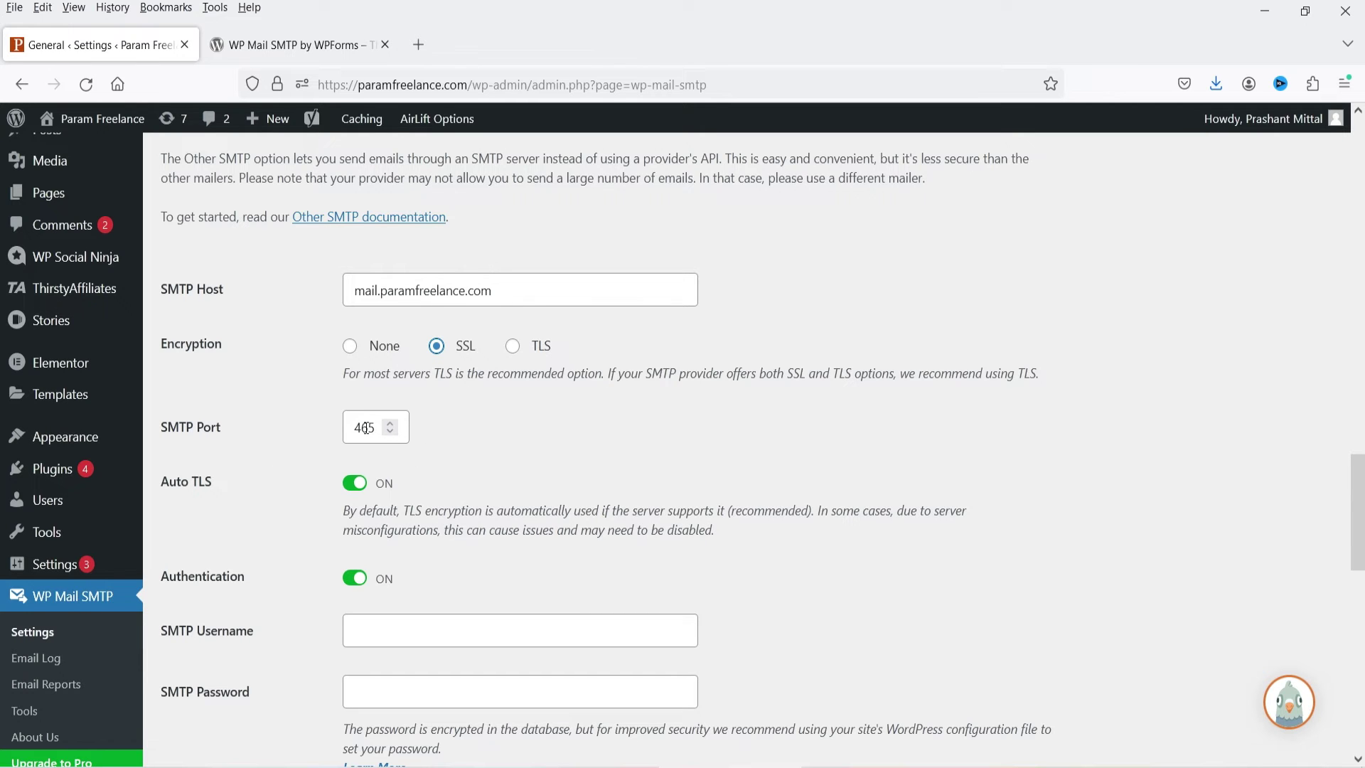
Enter the report mailbox's address and password as SMTP credentials and save the settings.
{"action": "key", "text": "alt+Tab"}
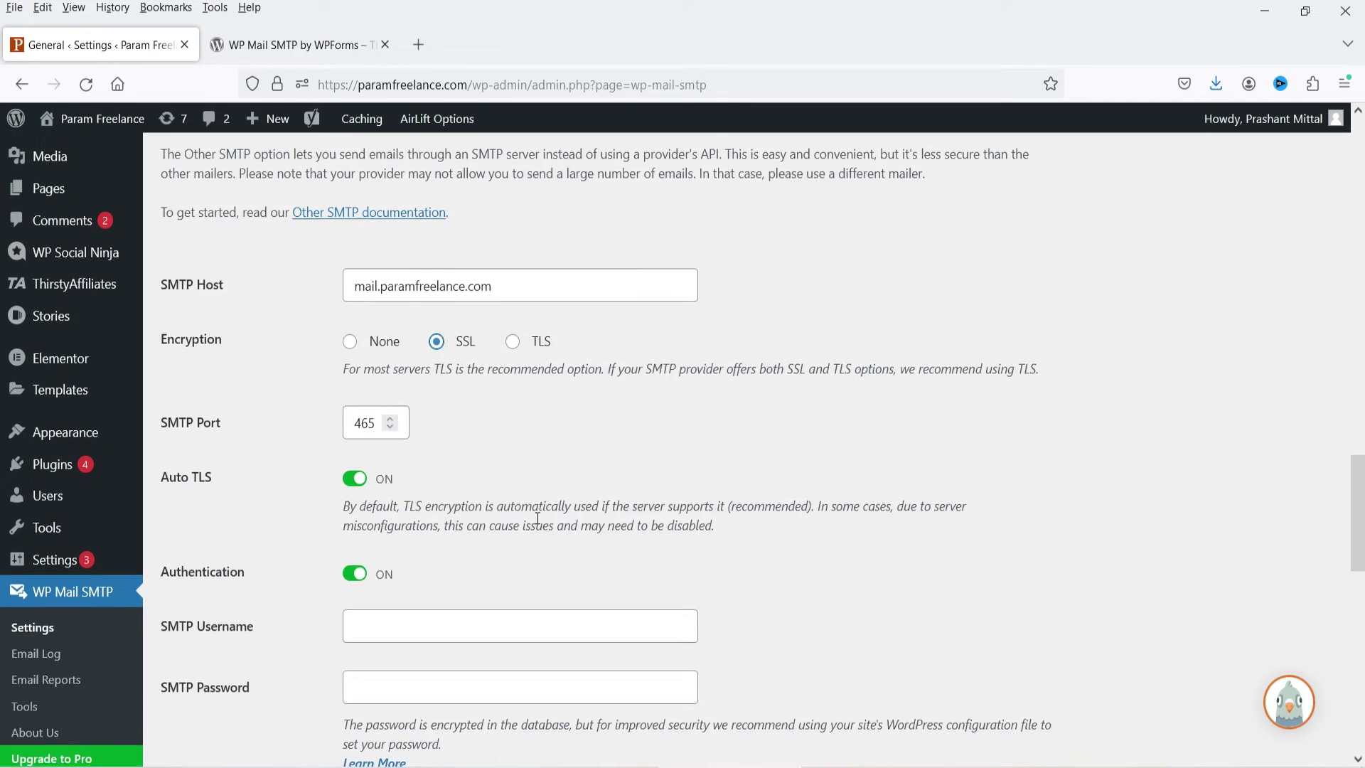
{"action": "scroll", "coordinate": [429, 524], "scroll_direction": "down", "scroll_amount": 1}
{"action": "left_click", "coordinate": [420, 528]}
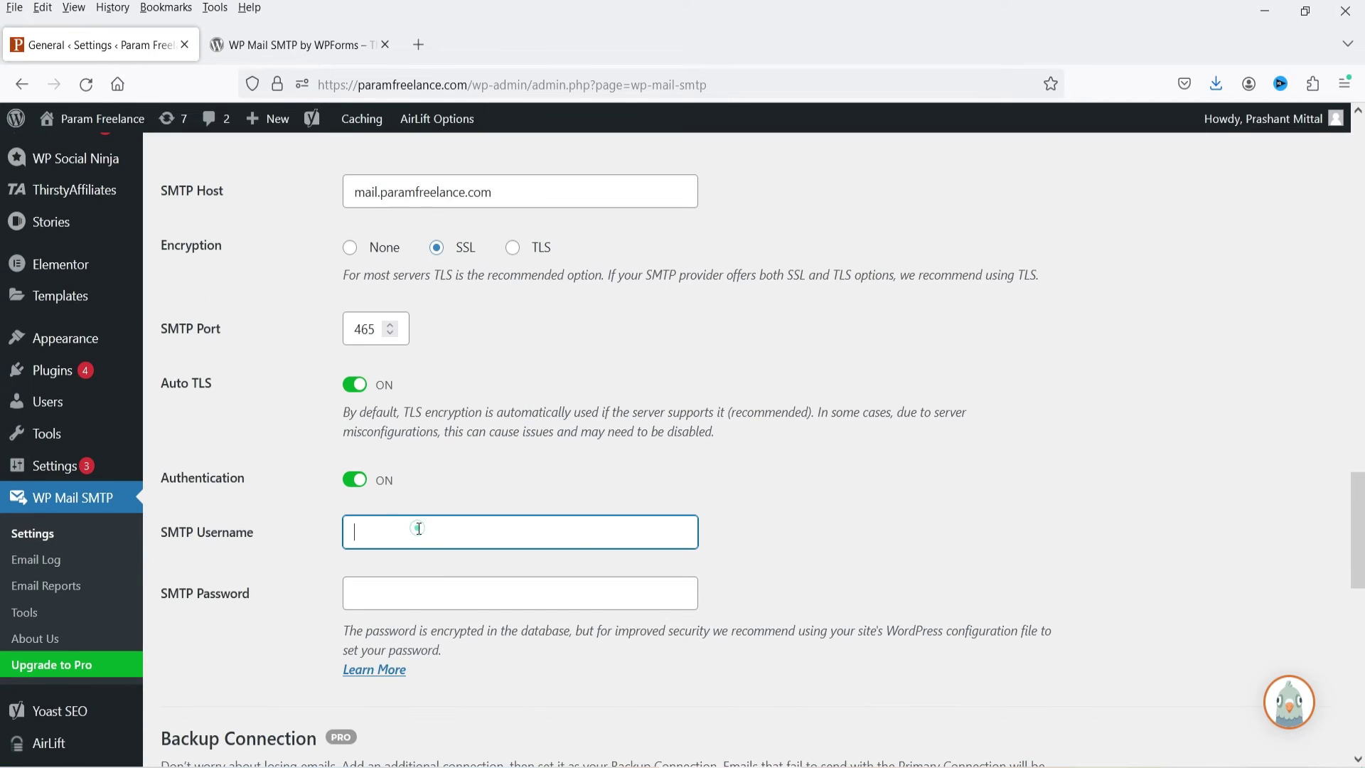
{"action": "left_click", "coordinate": [410, 586]}
{"action": "type", "text": "***********"}
{"action": "scroll", "coordinate": [580, 441], "scroll_direction": "down", "scroll_amount": 3}
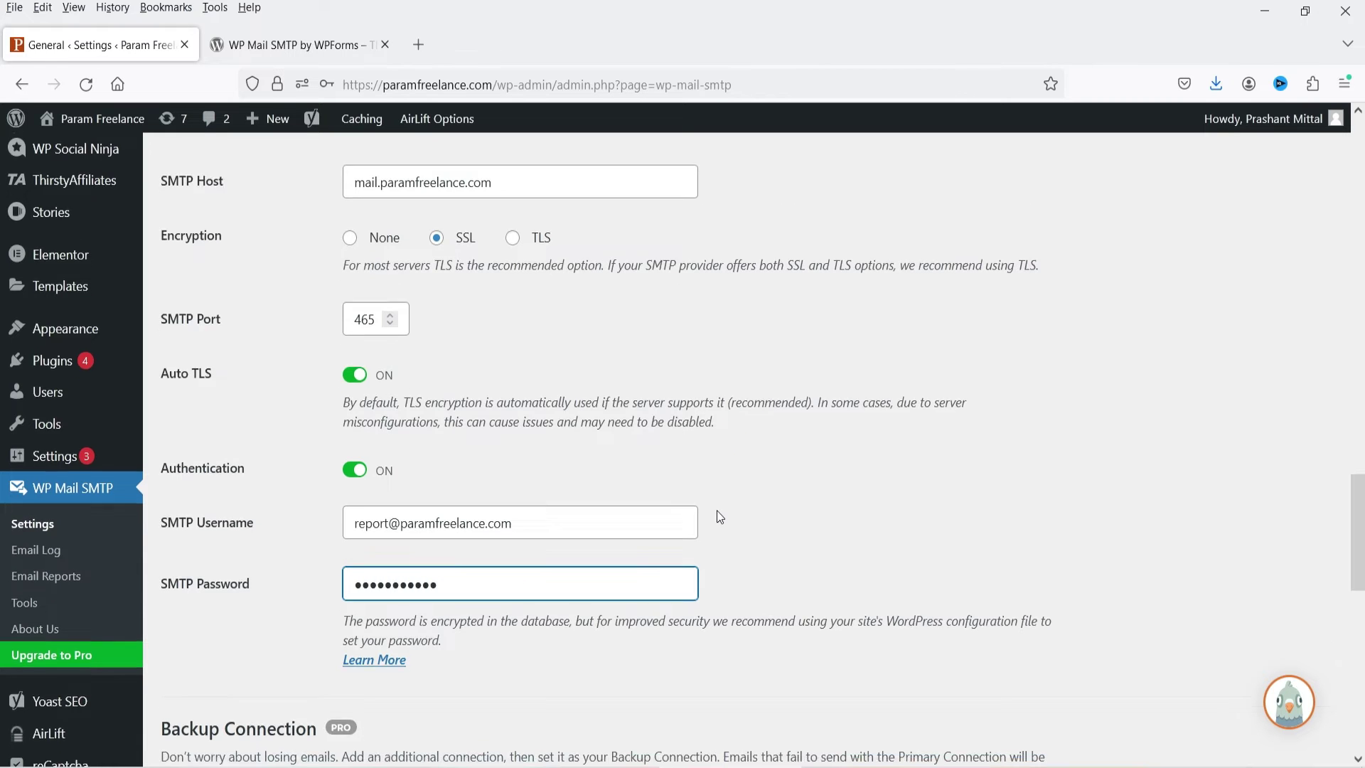
{"action": "scroll", "coordinate": [688, 481], "scroll_direction": "down", "scroll_amount": 2}
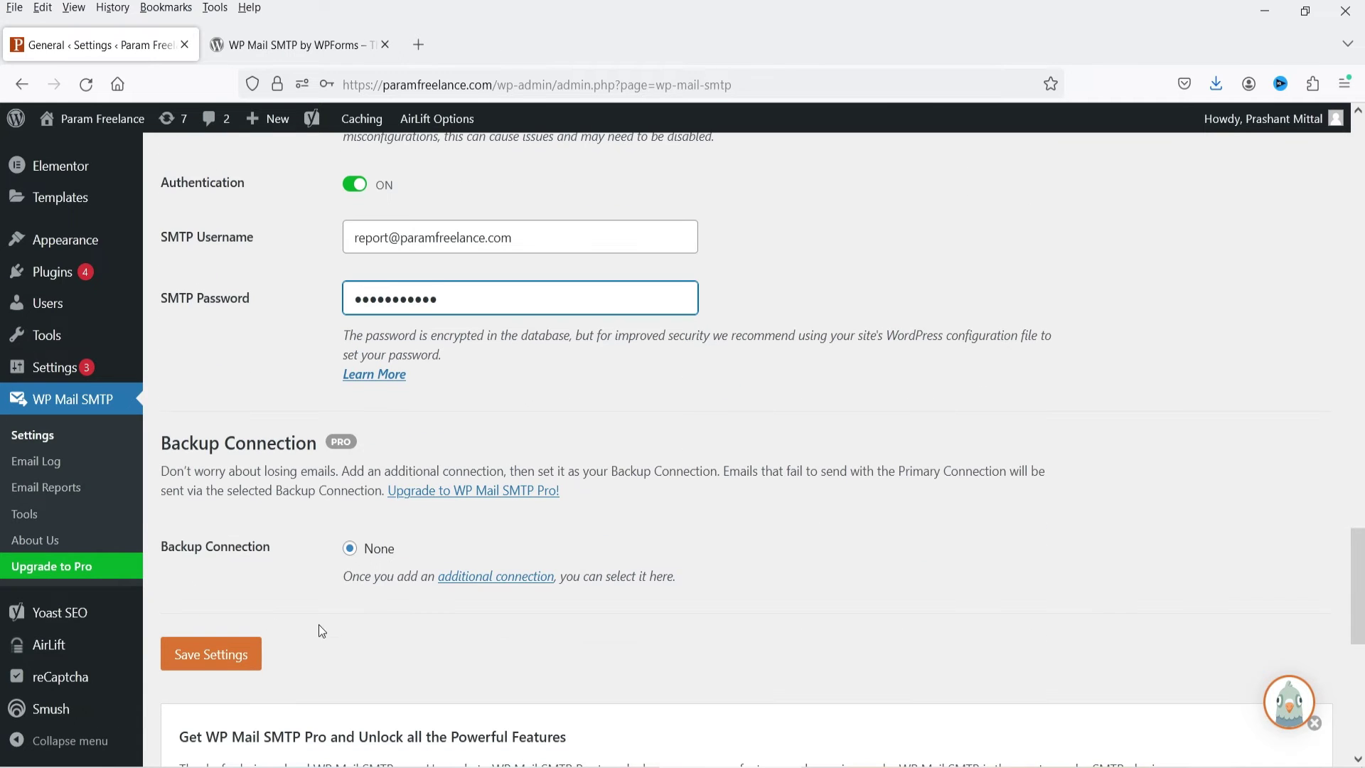
{"action": "left_click", "coordinate": [240, 663]}
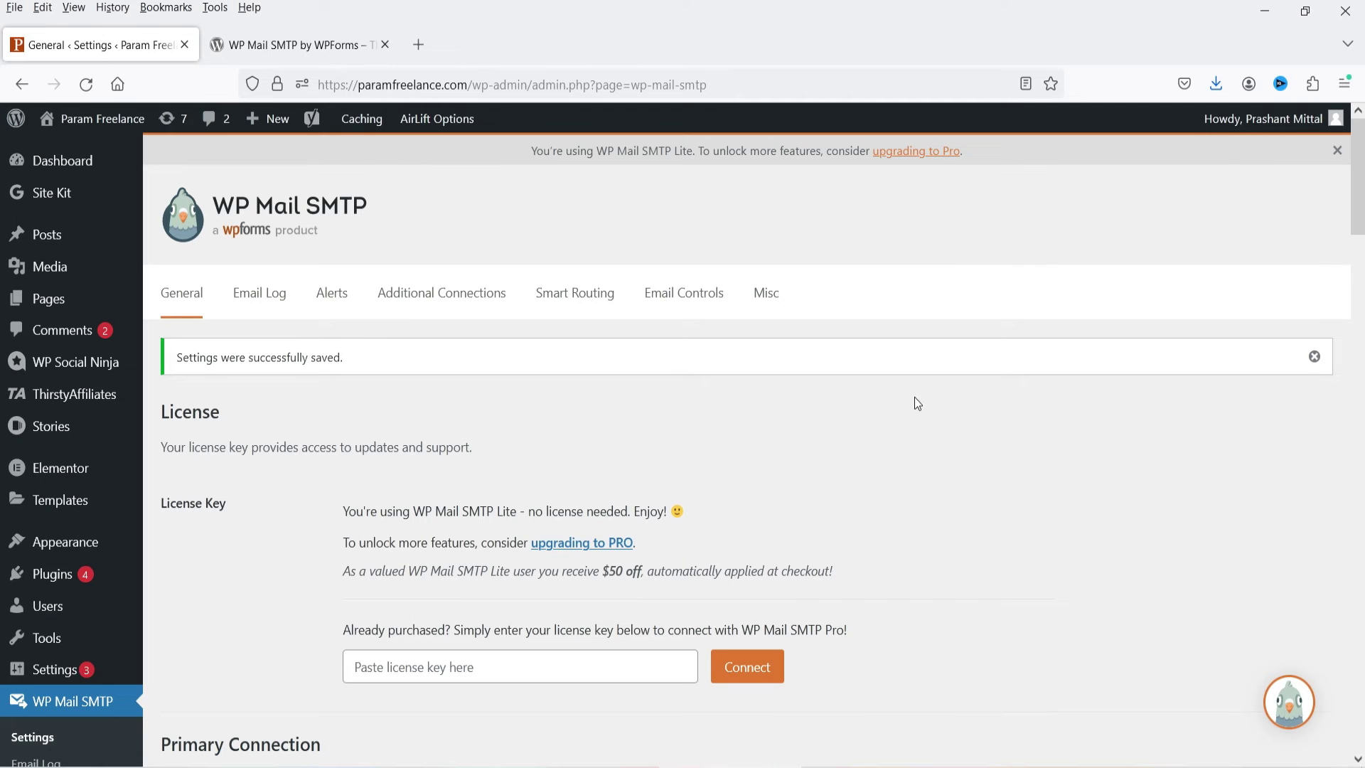
In Tools > Email Test, replace the recipient with the Gmail address and send the test.
{"action": "scroll", "coordinate": [914, 398], "scroll_direction": "down", "scroll_amount": 10}
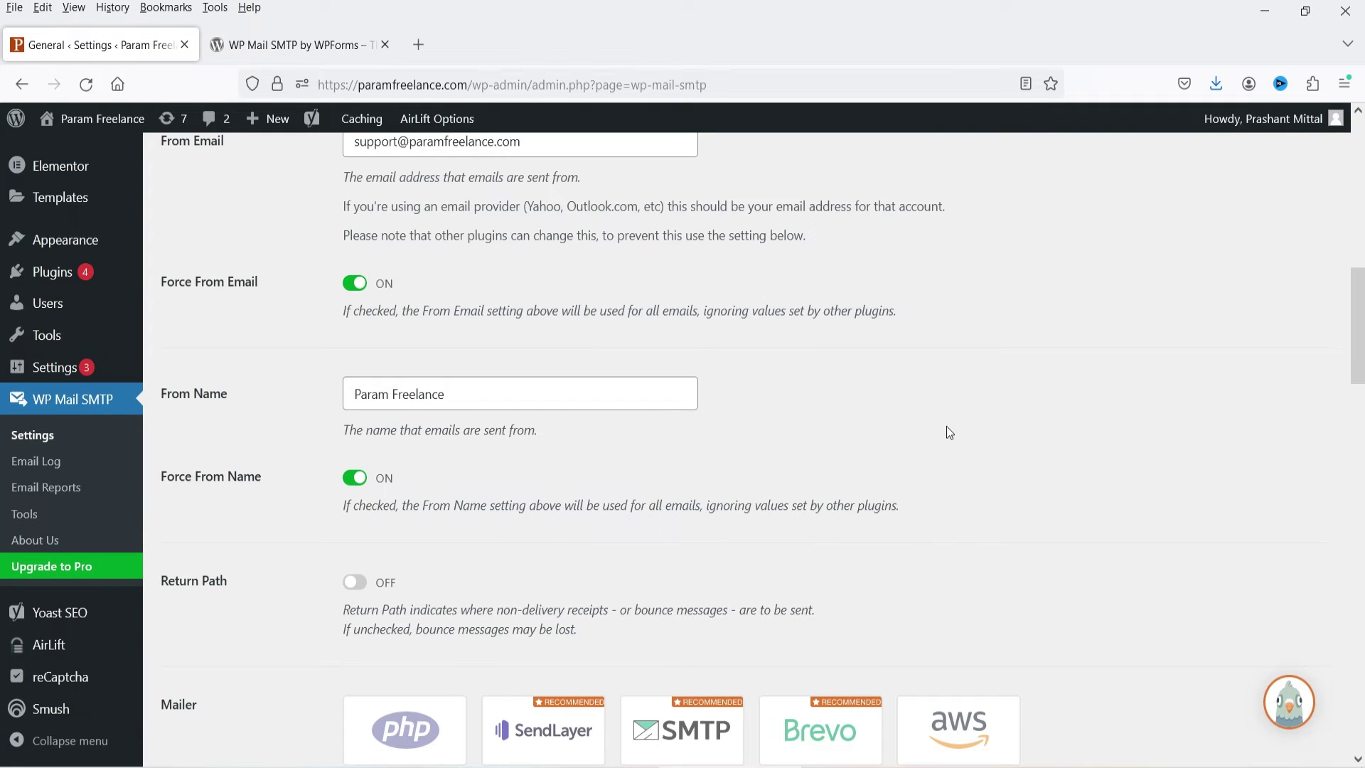
{"action": "scroll", "coordinate": [946, 425], "scroll_direction": "down", "scroll_amount": 2}
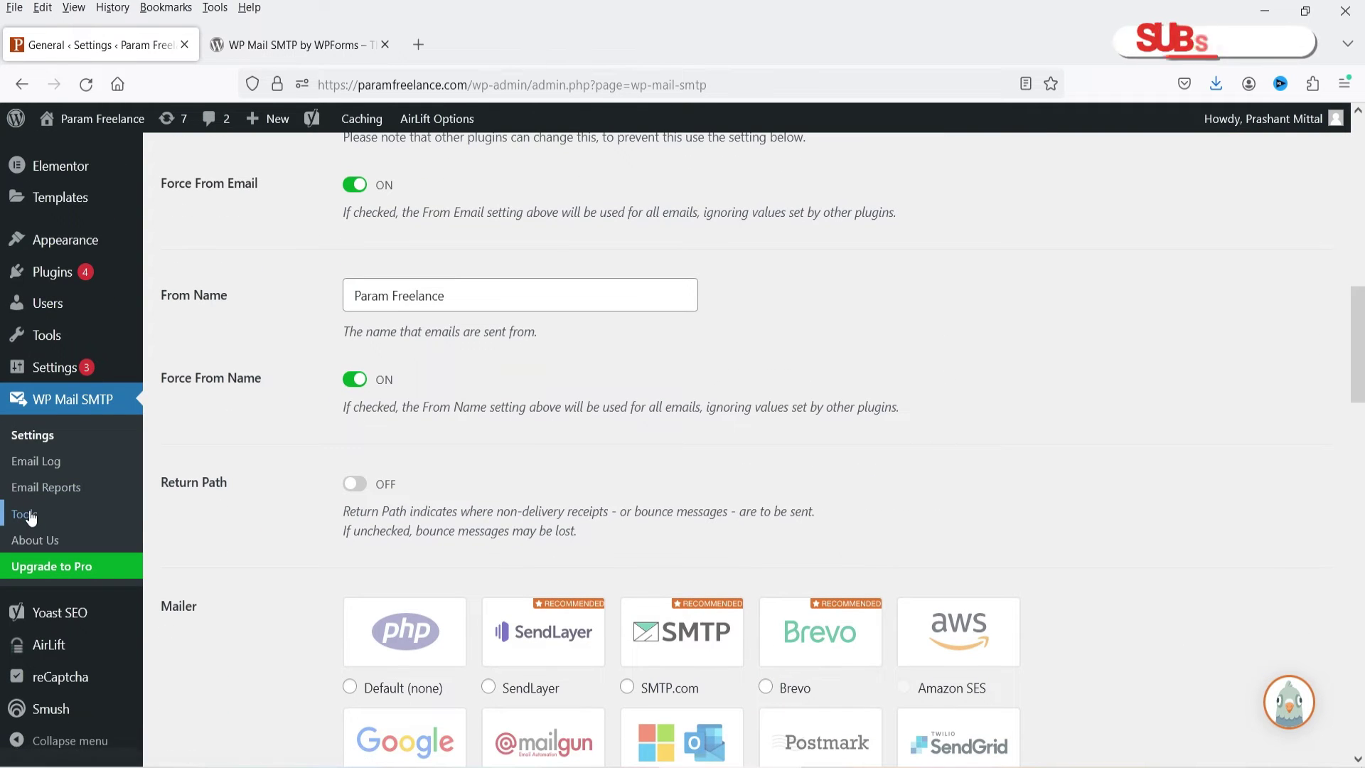
{"action": "left_click", "coordinate": [24, 513]}
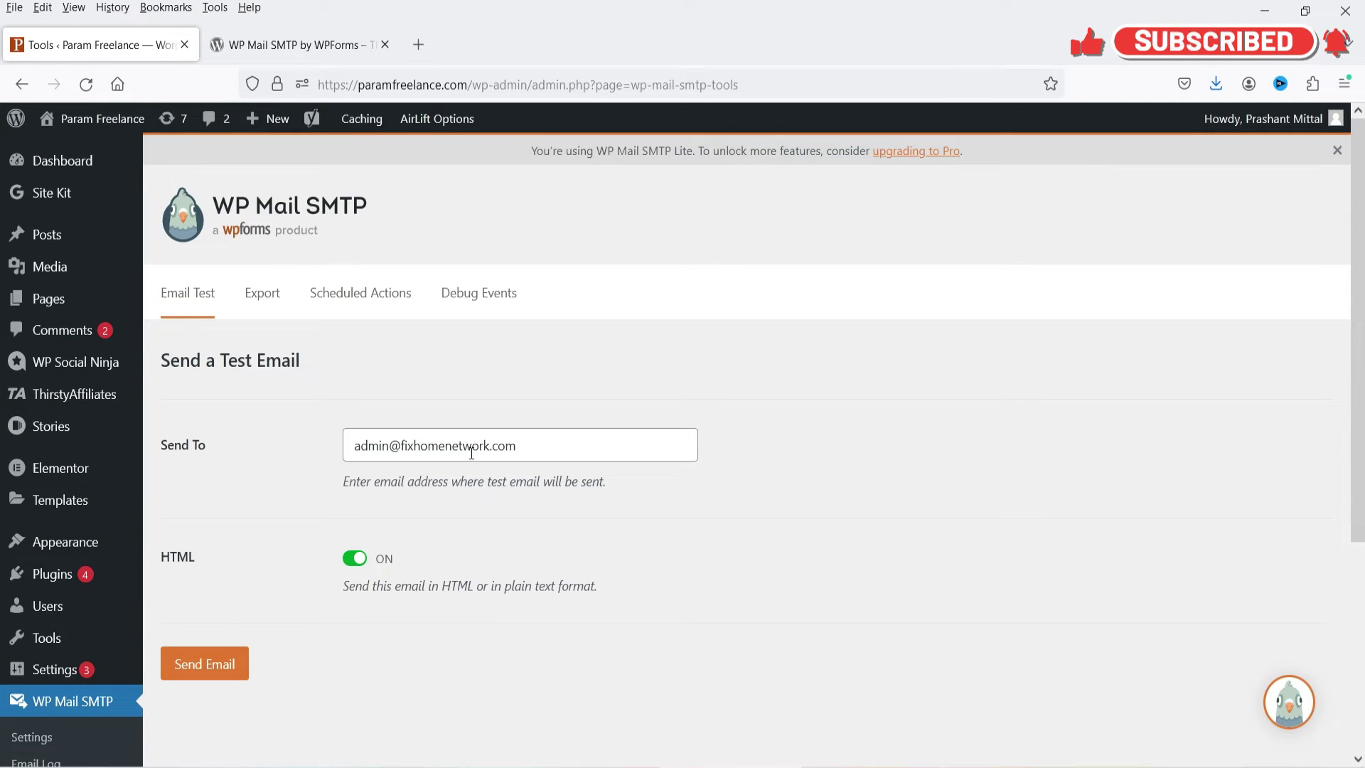
{"action": "left_click", "coordinate": [204, 448]}
{"action": "key", "text": "BackSpace"}
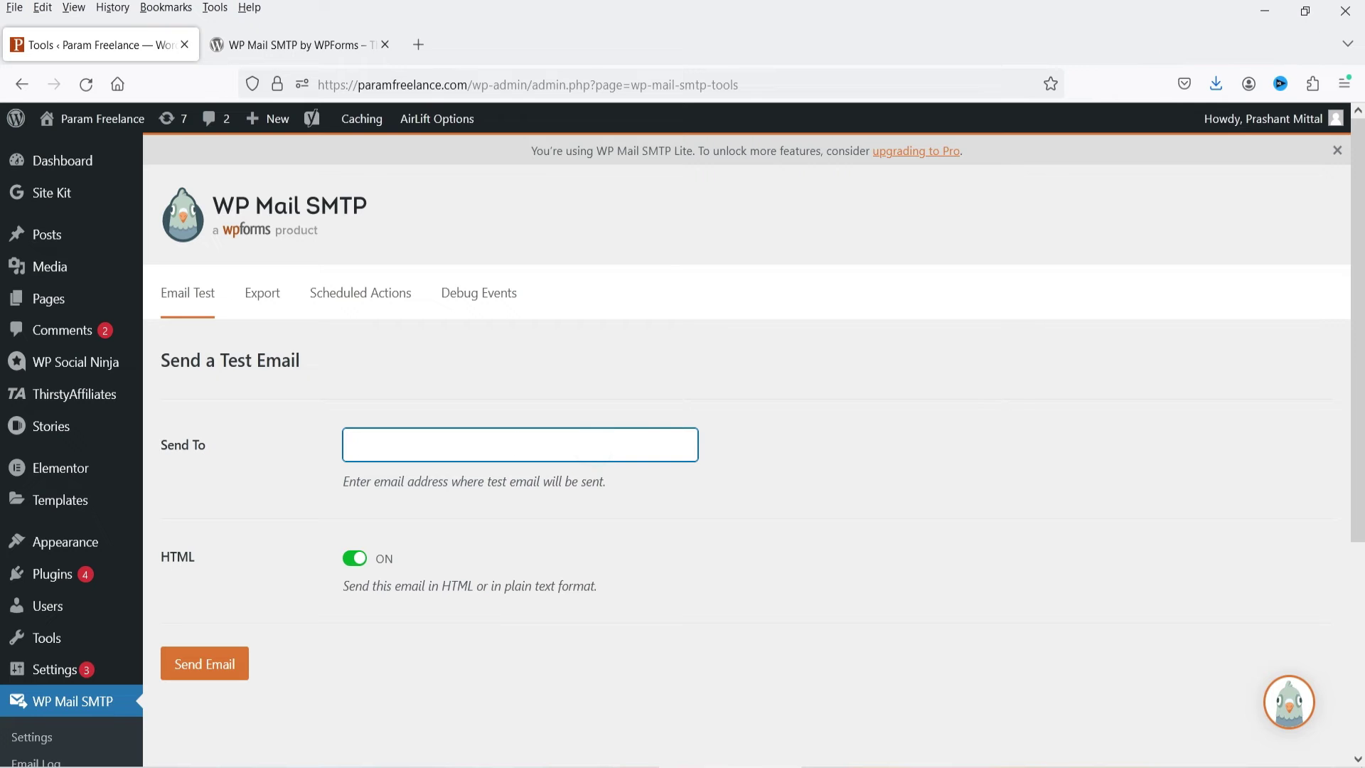
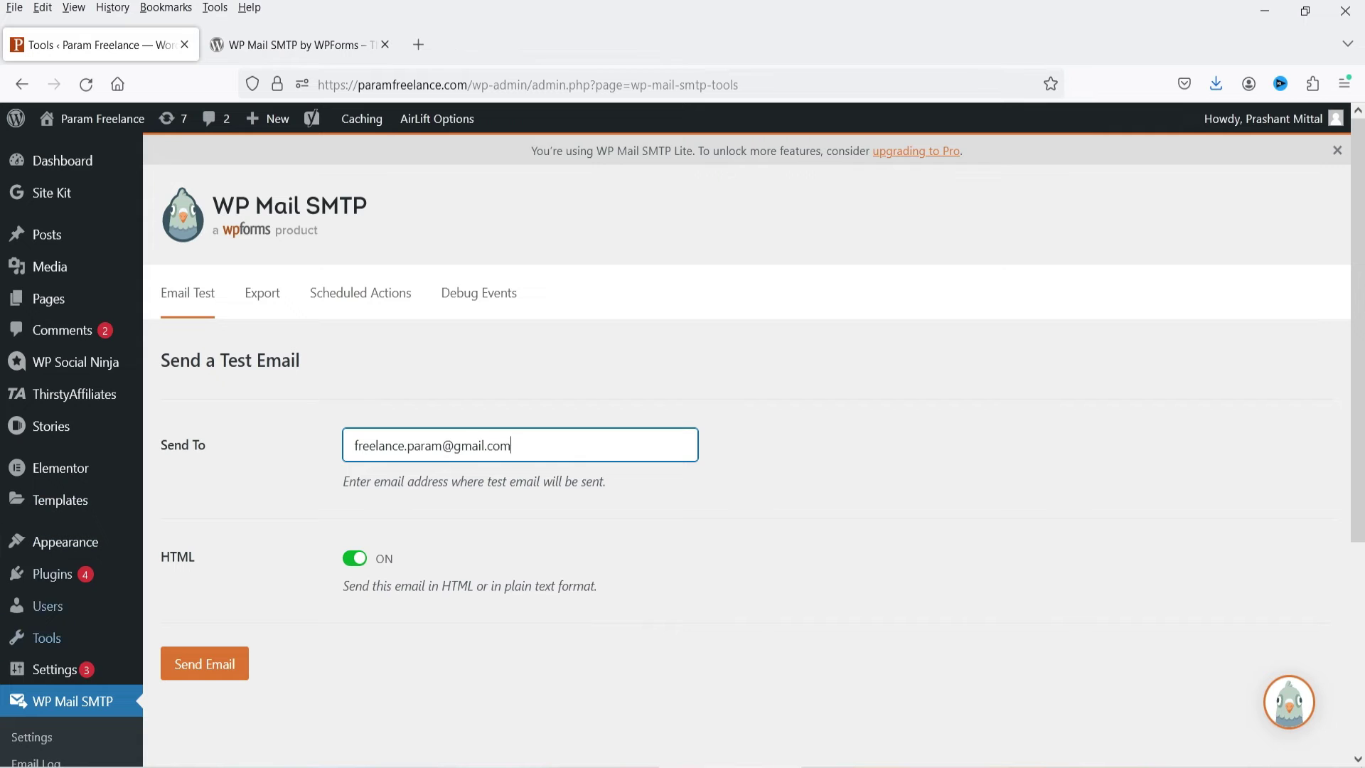
{"action": "left_click", "coordinate": [194, 664]}
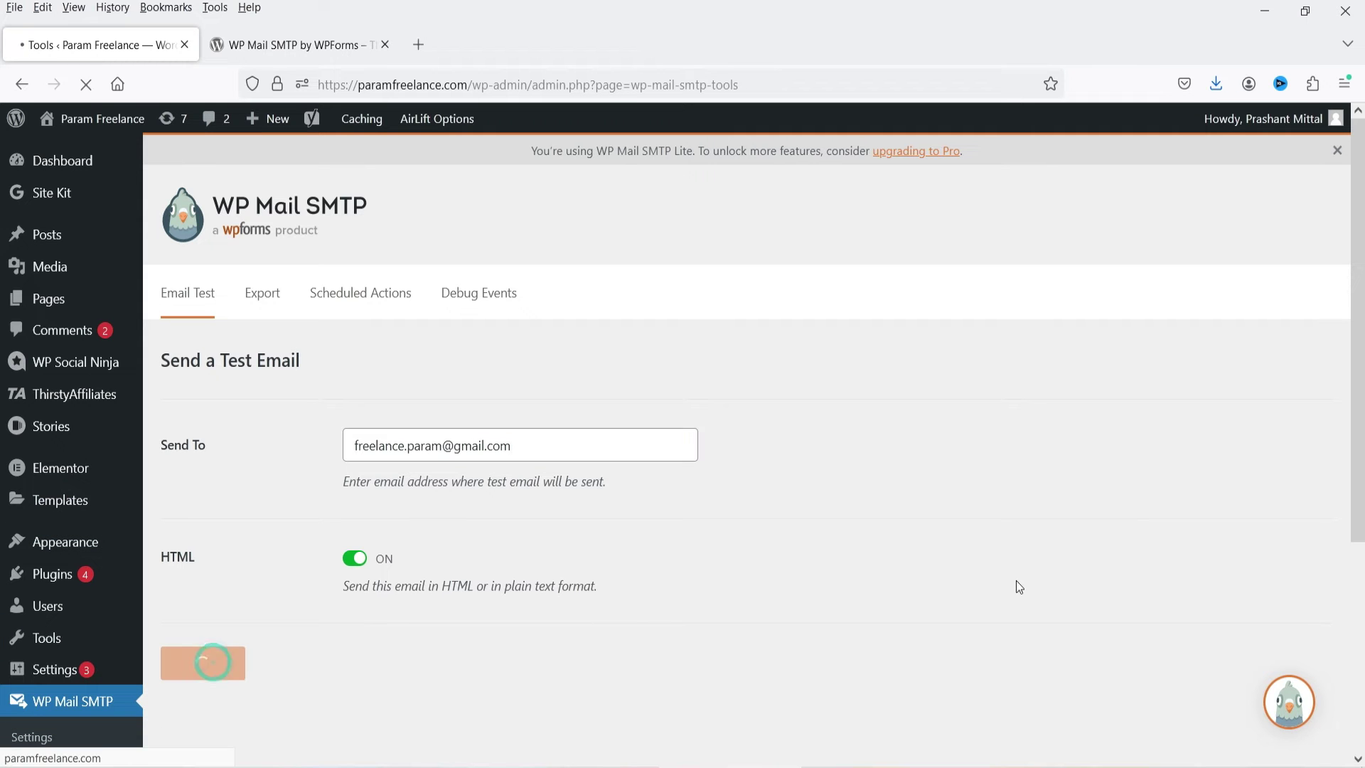
{"action": "scroll", "coordinate": [829, 352], "scroll_direction": "down", "scroll_amount": 2}
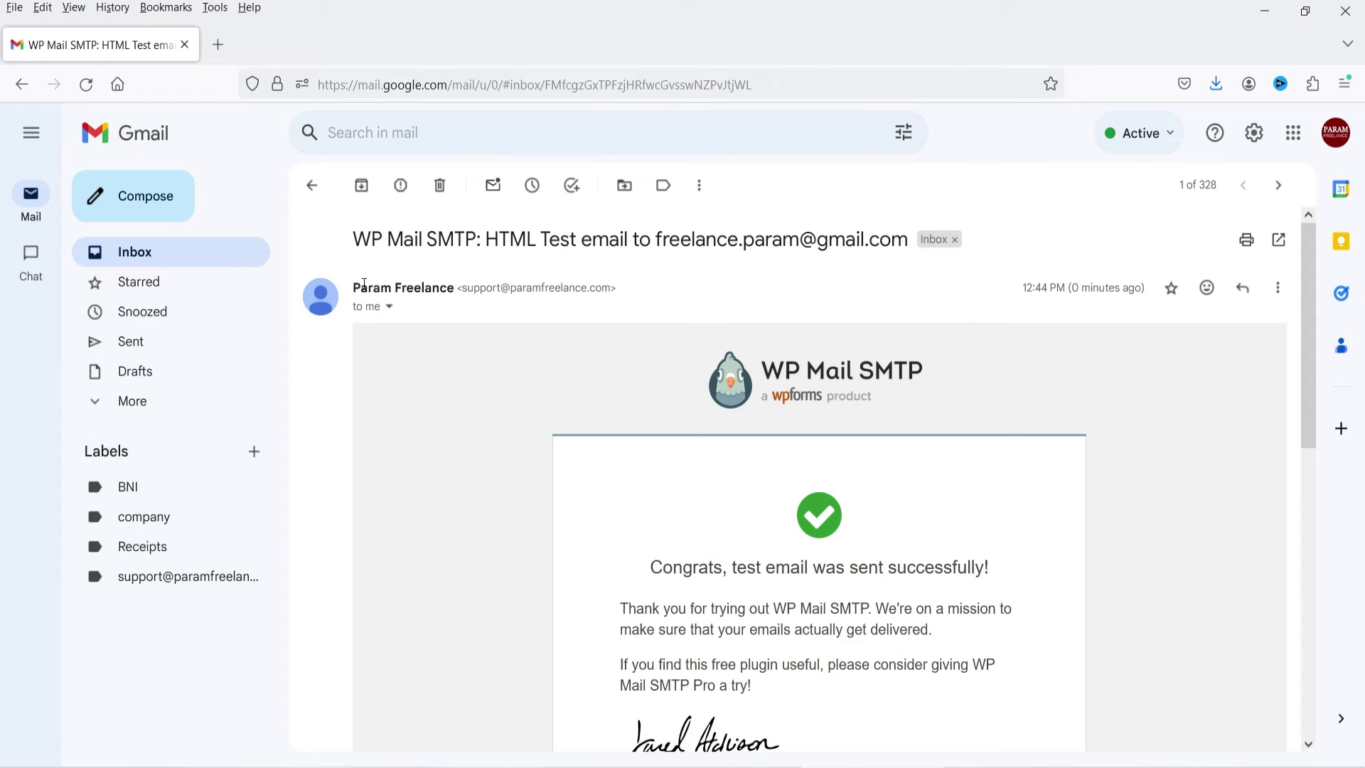
{"action": "left_click_drag", "start_coordinate": [463, 292], "coordinate": [610, 288]}
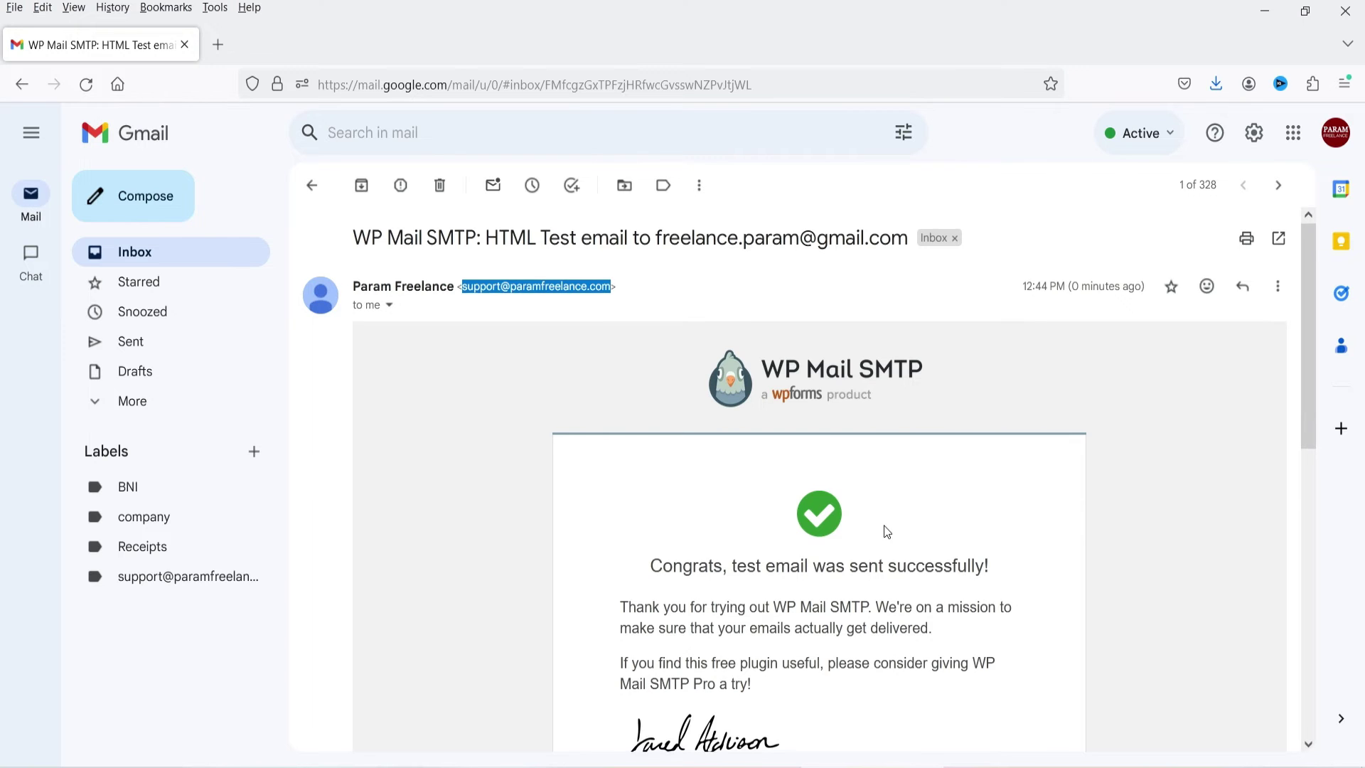
{"action": "scroll", "coordinate": [739, 479], "scroll_direction": "down", "scroll_amount": 2}
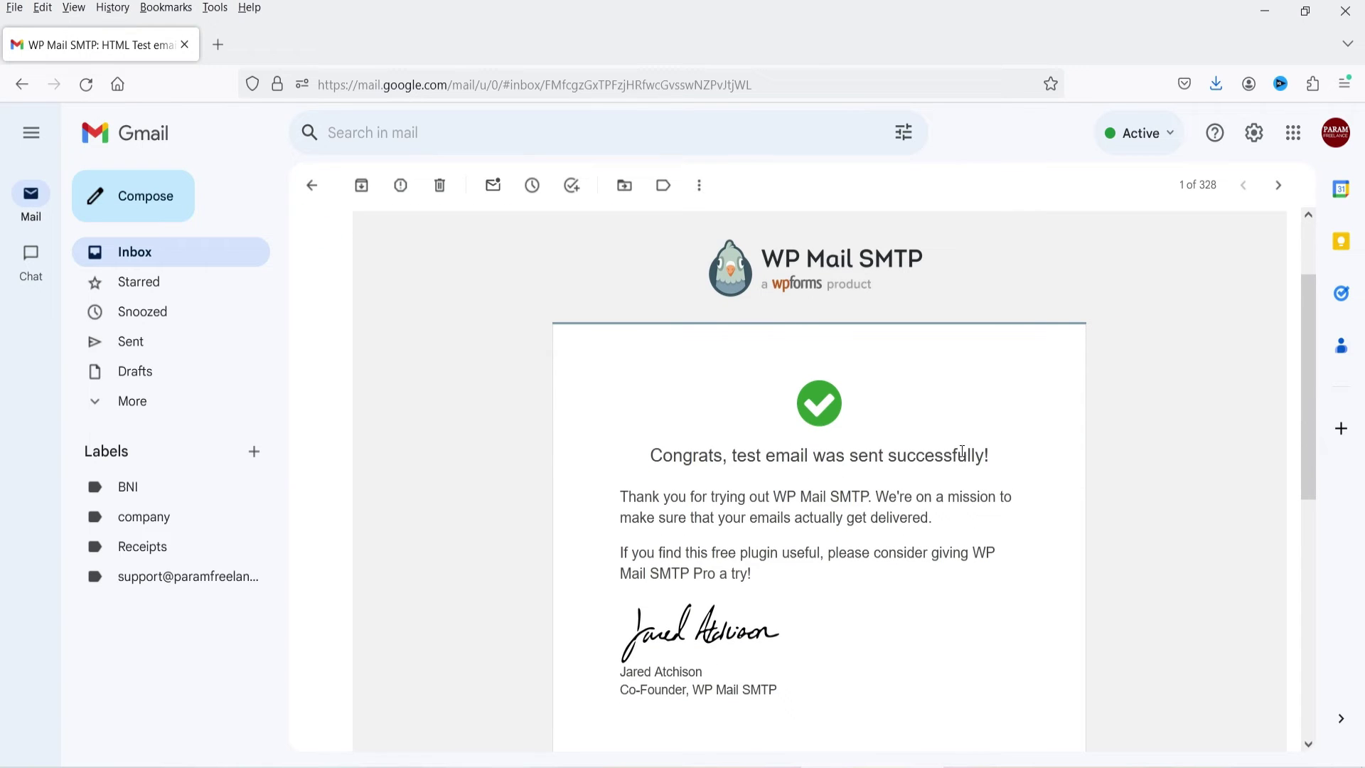
{"action": "scroll", "coordinate": [926, 467], "scroll_direction": "up", "scroll_amount": 2}
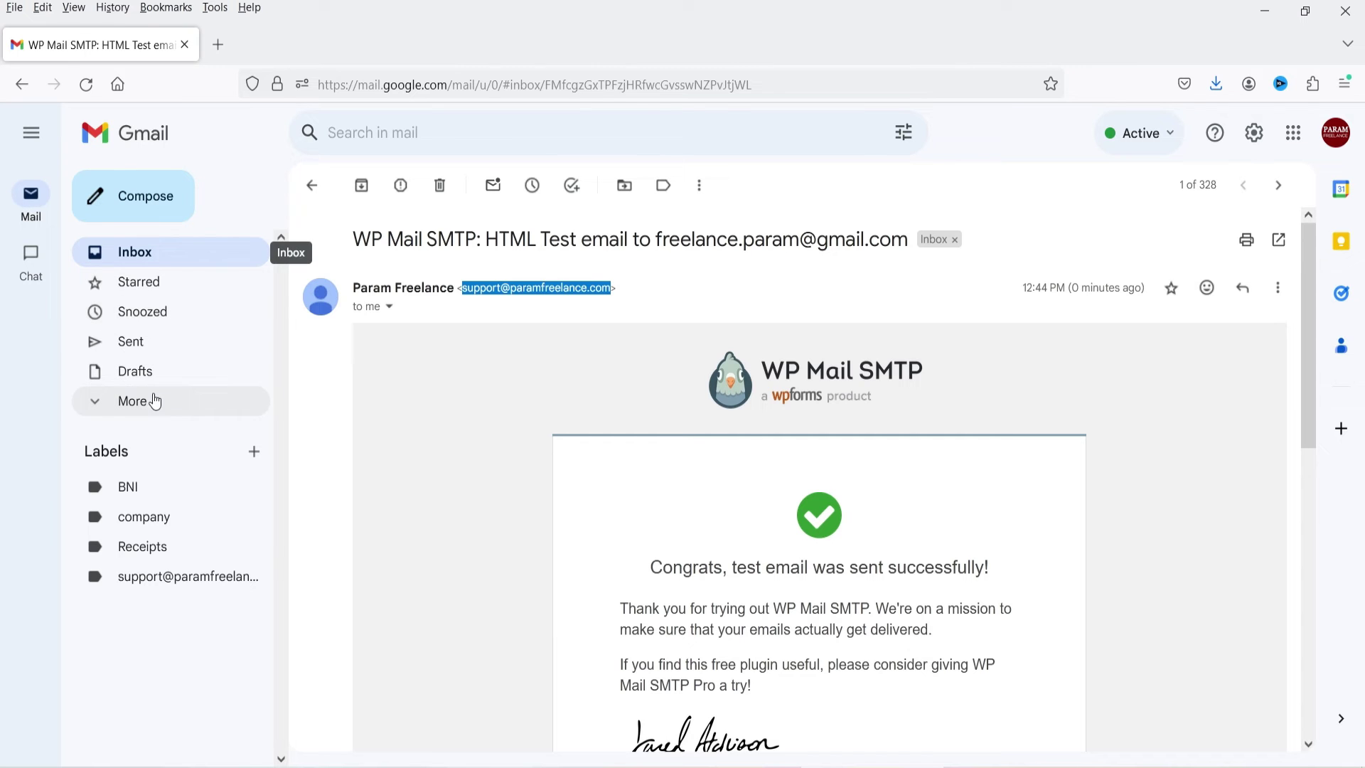
{"action": "left_click", "coordinate": [167, 261]}
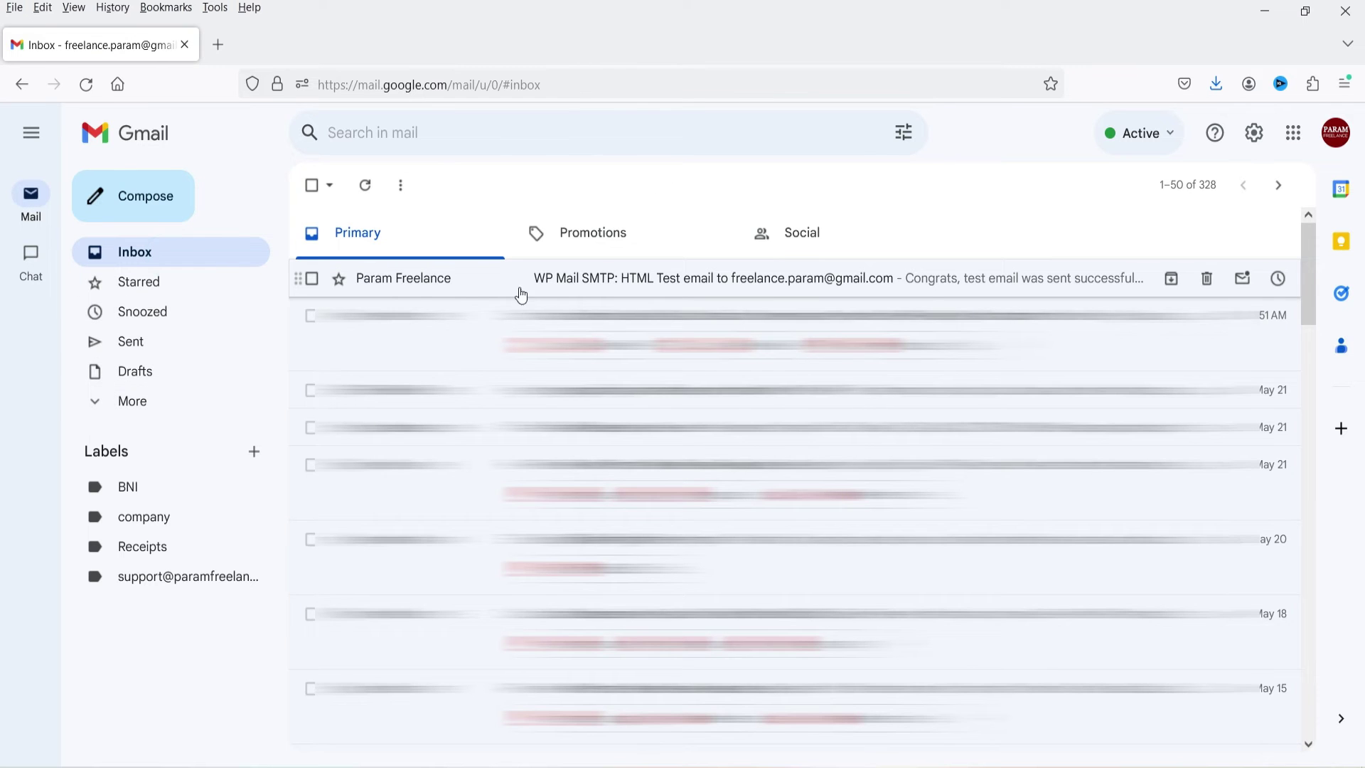
{"action": "left_click", "coordinate": [585, 282]}
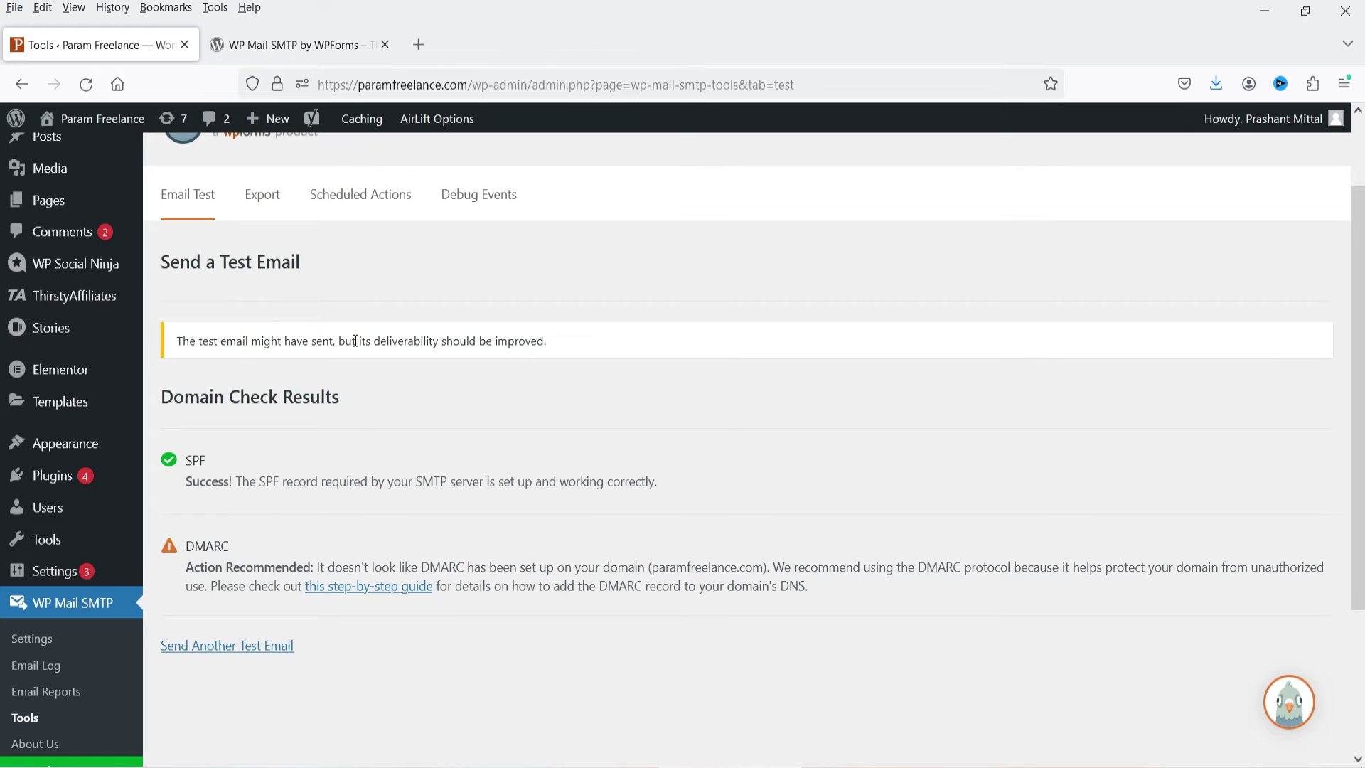
Return to WP Mail SMTP Settings and review the Other SMTP fields, highlighting the sender address.
{"action": "scroll", "coordinate": [415, 359], "scroll_direction": "down", "scroll_amount": 3}
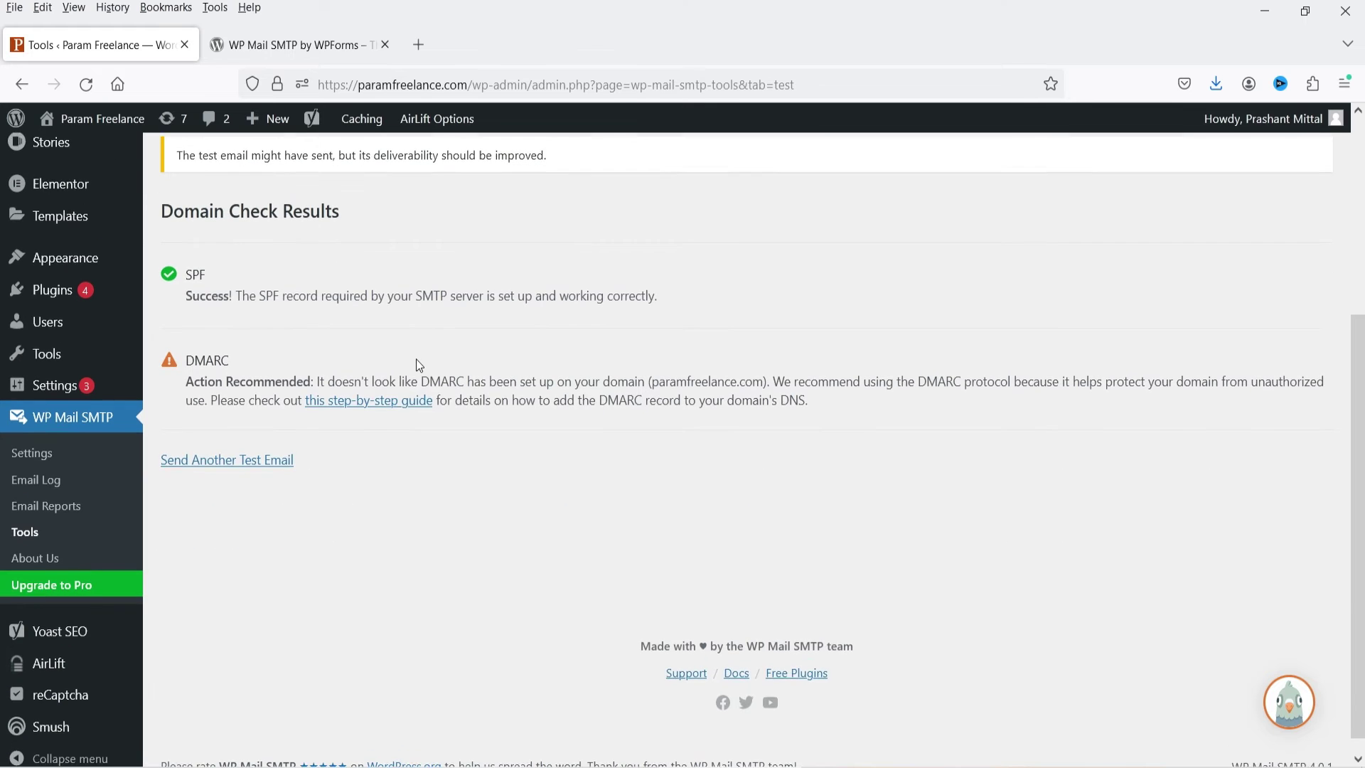
{"action": "left_click", "coordinate": [45, 442]}
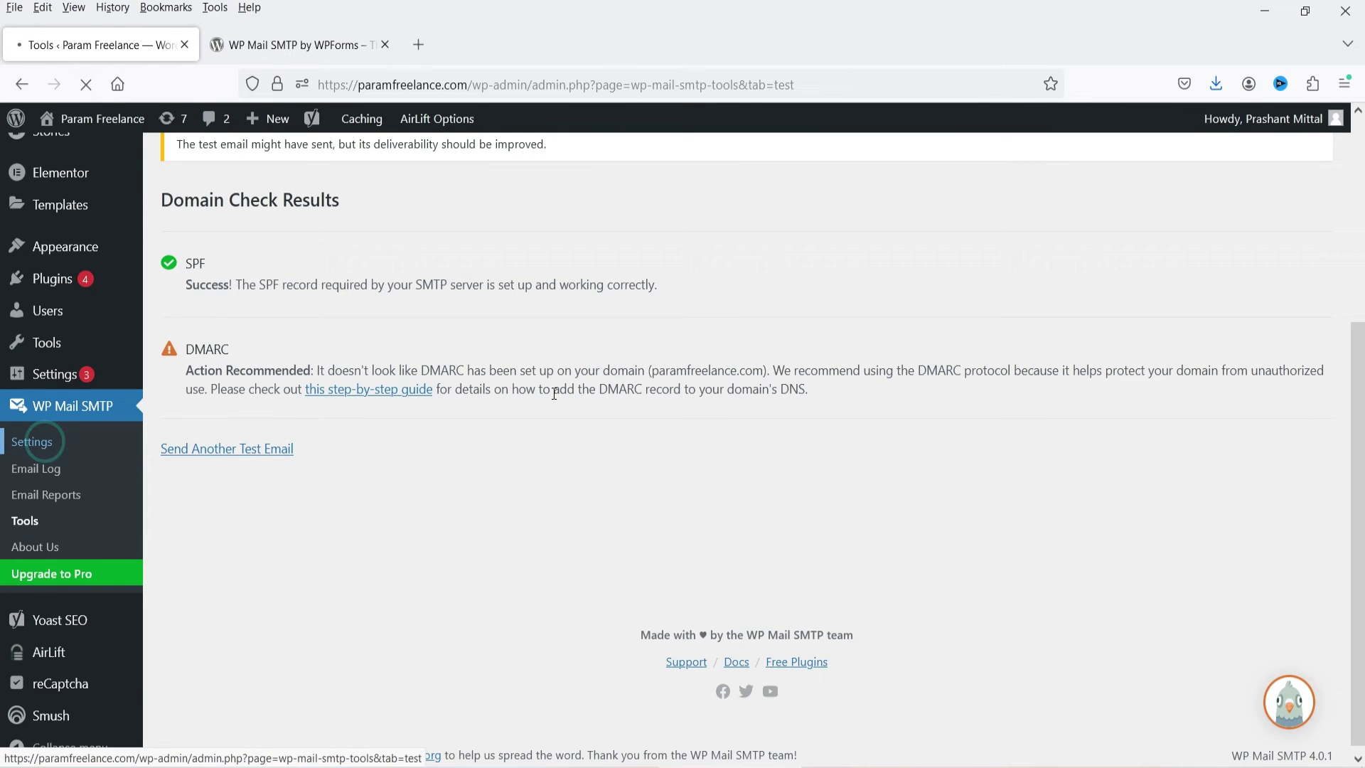
{"action": "scroll", "coordinate": [540, 361], "scroll_direction": "down", "scroll_amount": 5}
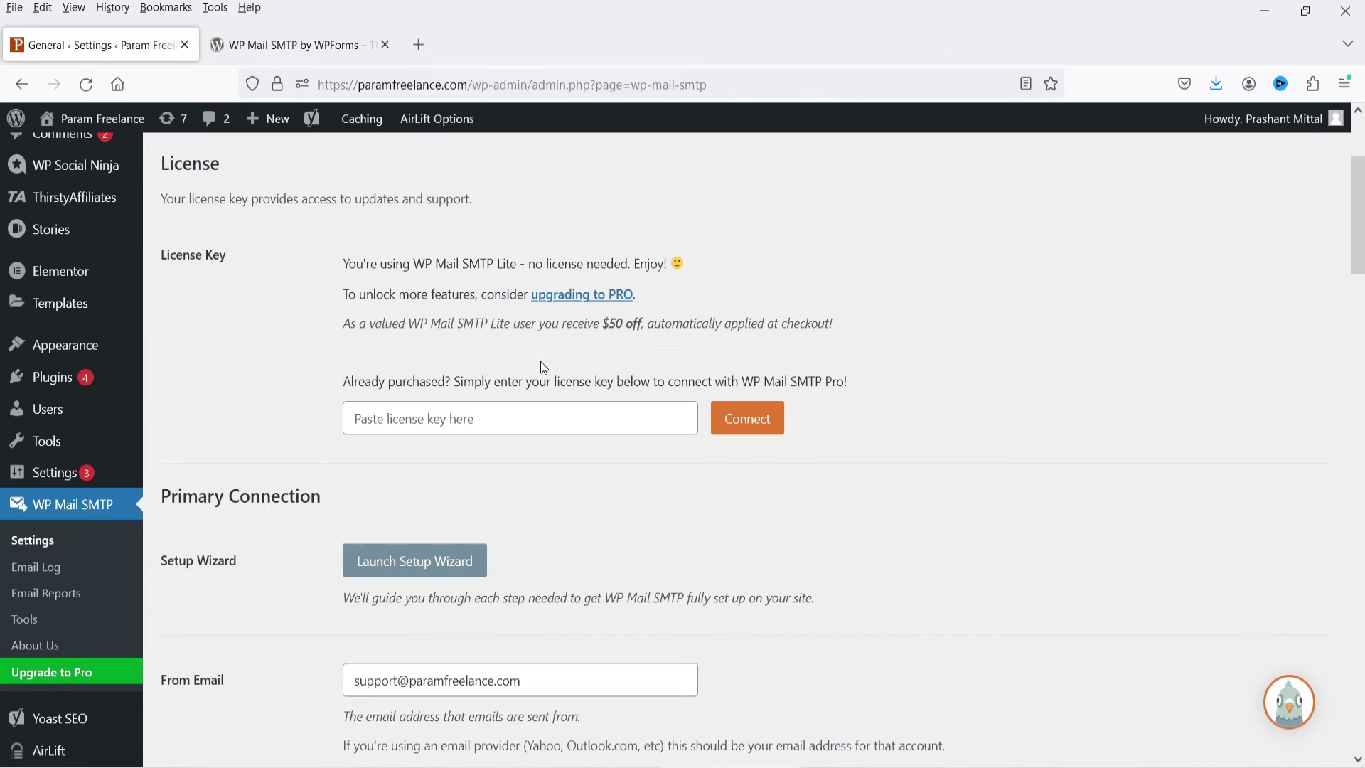
{"action": "scroll", "coordinate": [527, 363], "scroll_direction": "down", "scroll_amount": 1}
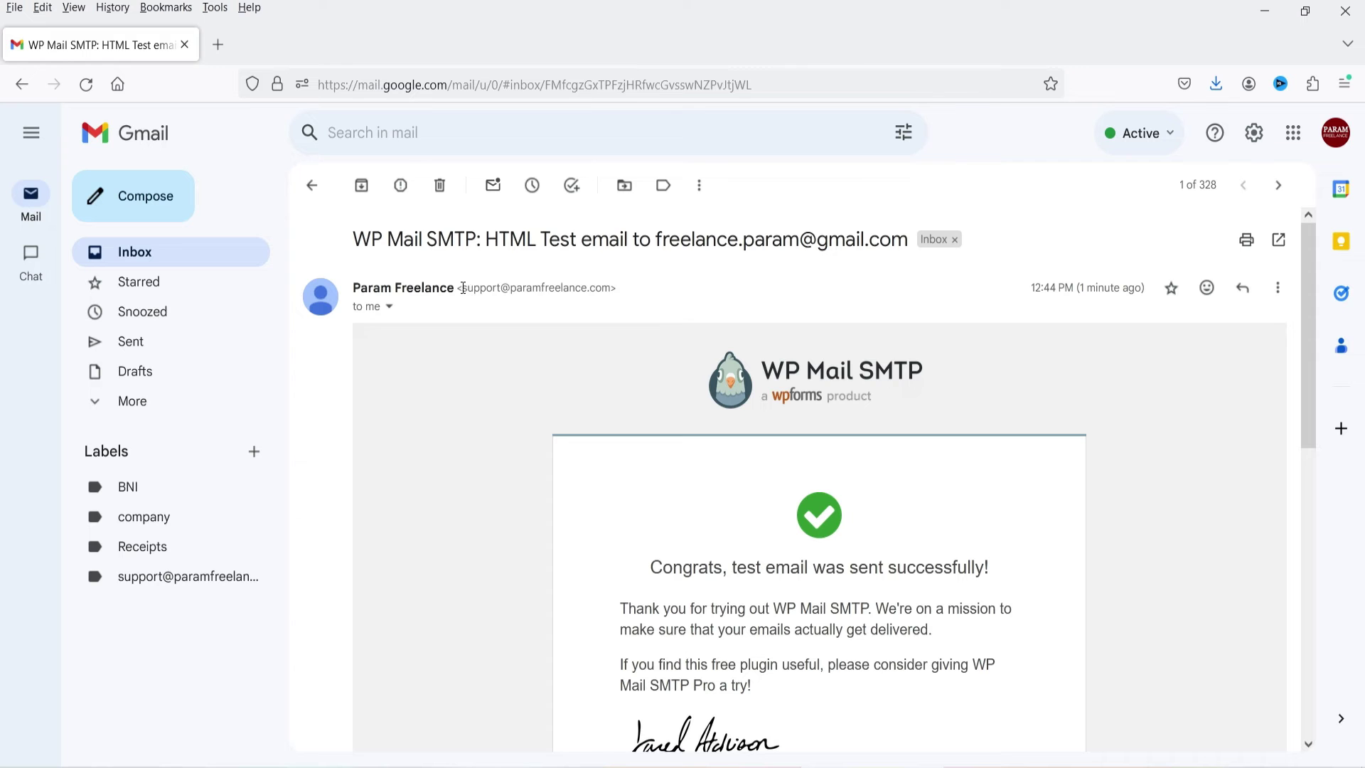
{"action": "left_click_drag", "start_coordinate": [463, 288], "coordinate": [610, 287]}
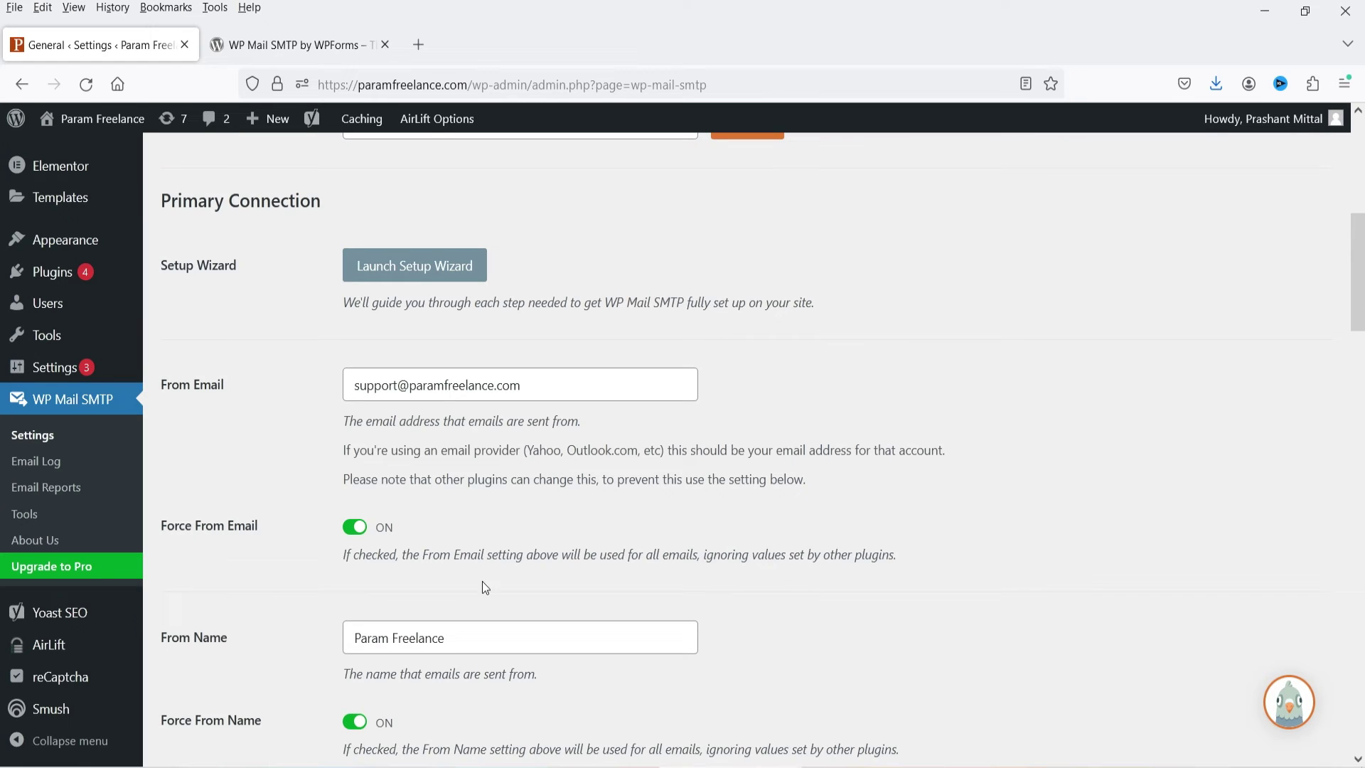
{"action": "scroll", "coordinate": [482, 581], "scroll_direction": "down", "scroll_amount": 15}
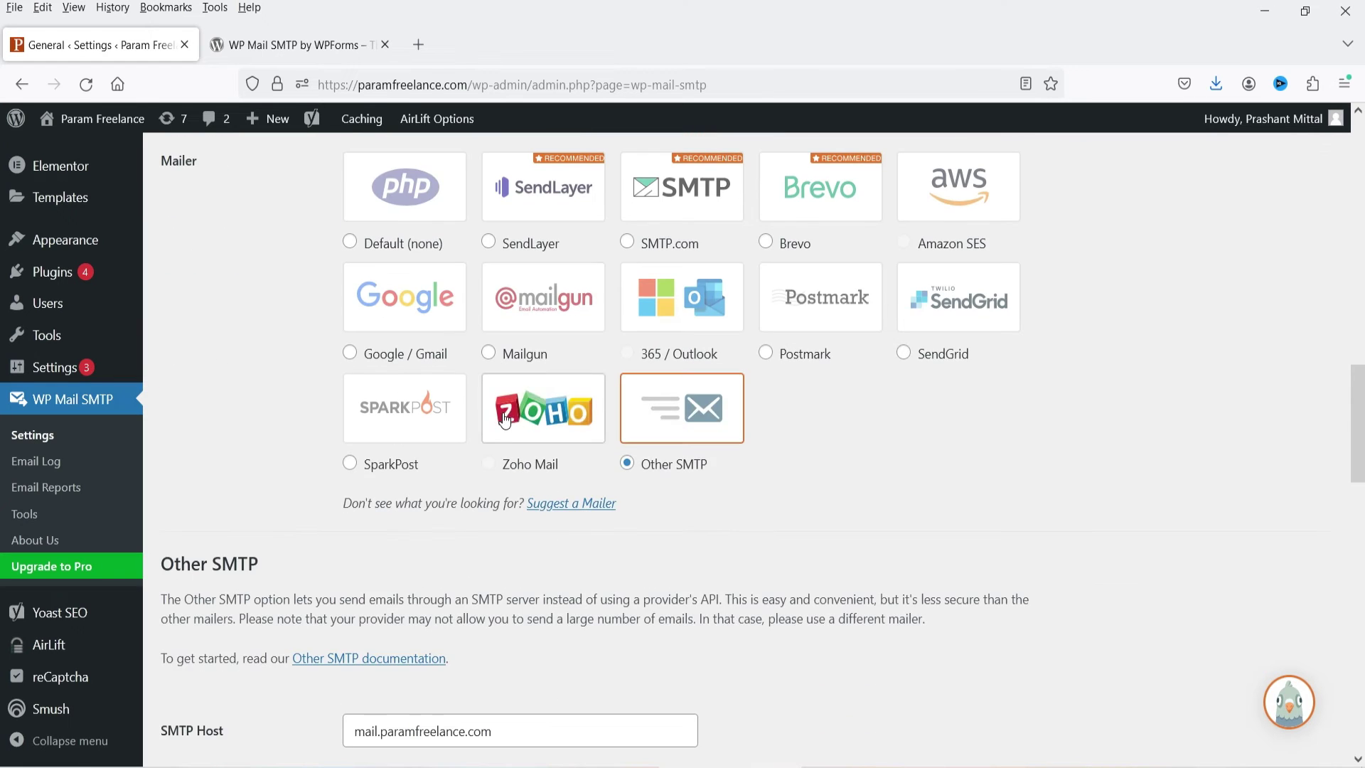
{"action": "scroll", "coordinate": [516, 422], "scroll_direction": "down", "scroll_amount": 4}
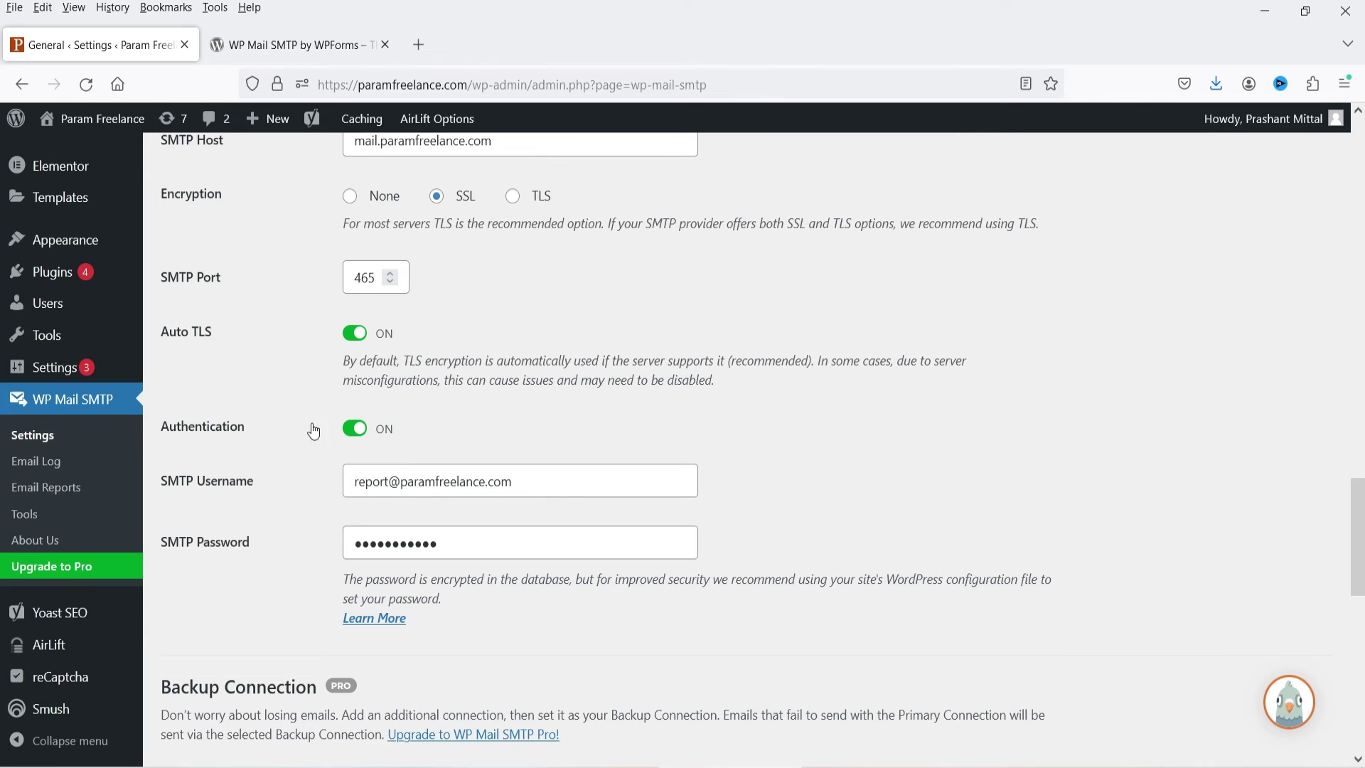
{"action": "scroll", "coordinate": [789, 379], "scroll_direction": "up", "scroll_amount": 2}
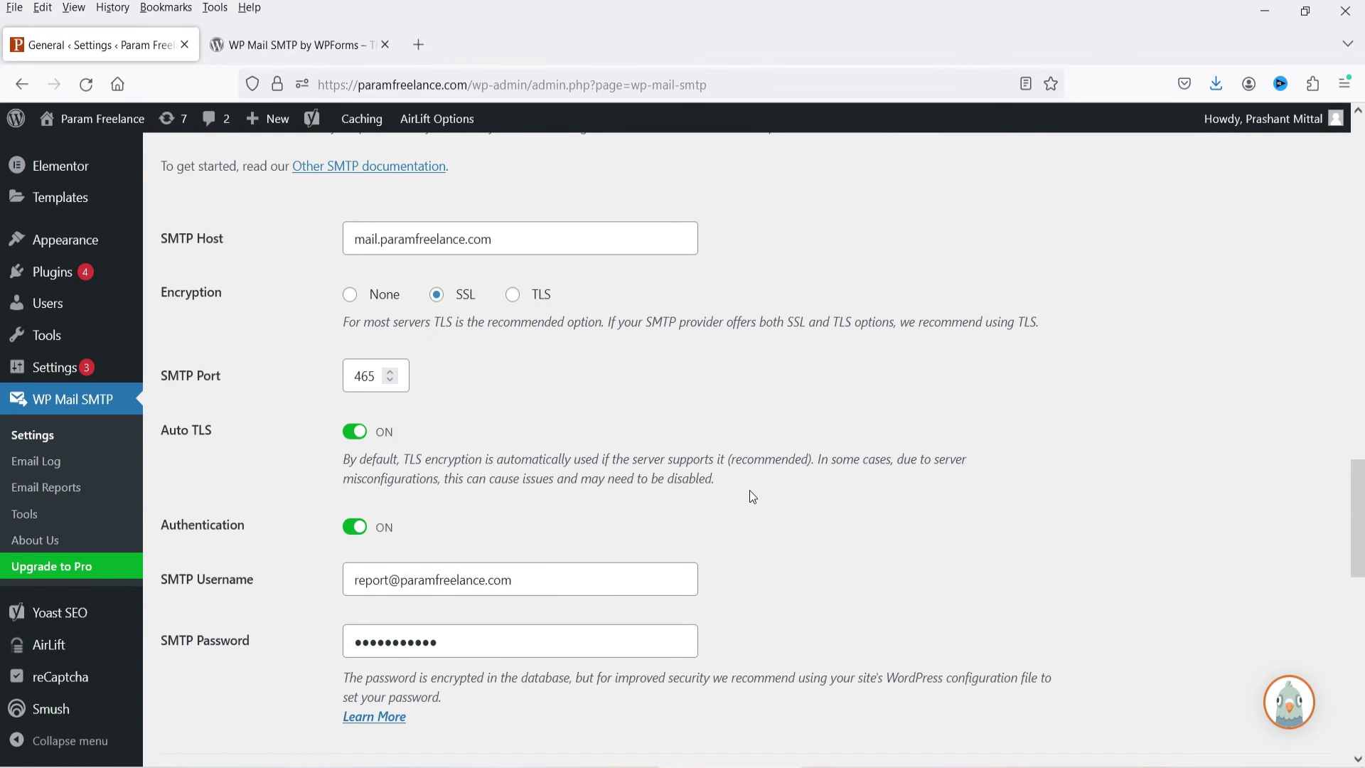
{"action": "scroll", "coordinate": [749, 489], "scroll_direction": "up", "scroll_amount": 10}
Select the From Email value and toggle Force From Email off and back on.
{"action": "triple_click", "coordinate": [558, 483]}
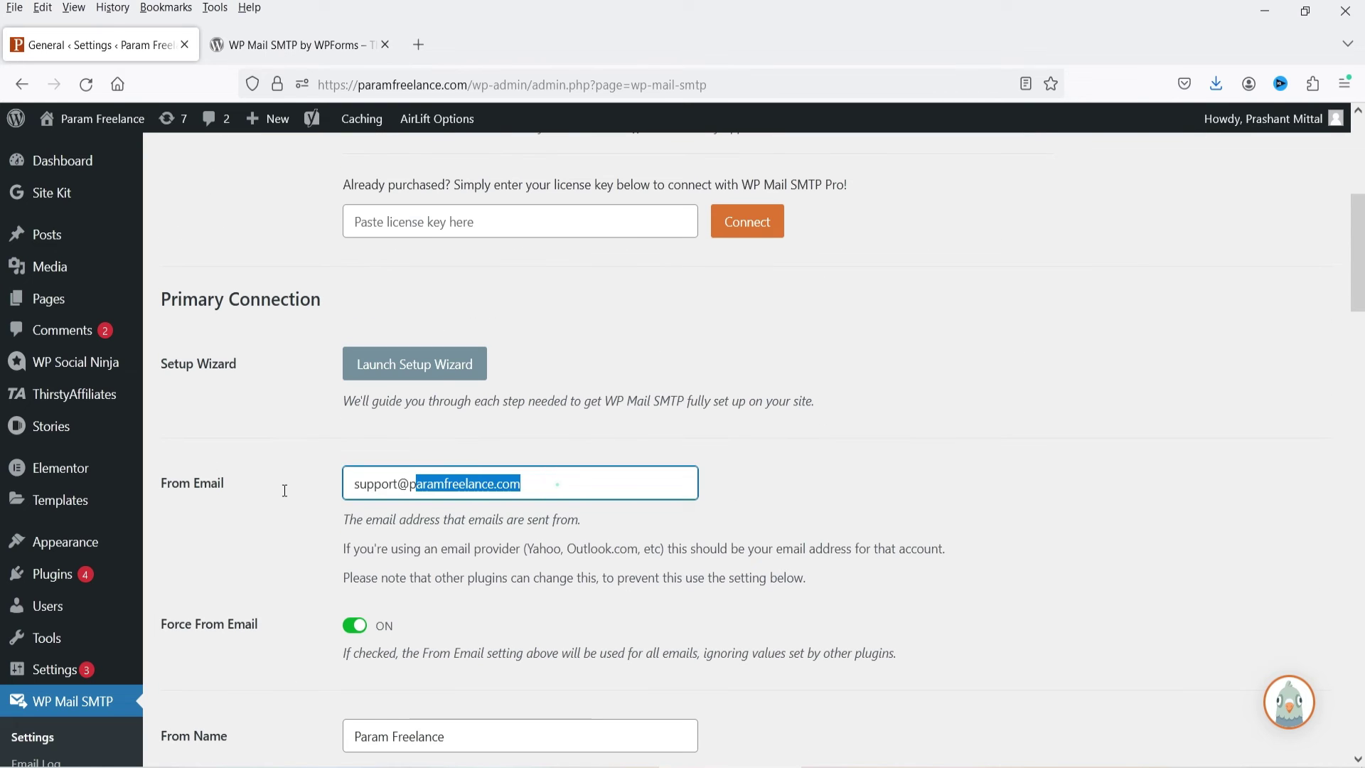
{"action": "left_click", "coordinate": [562, 572]}
{"action": "left_click", "coordinate": [355, 624]}
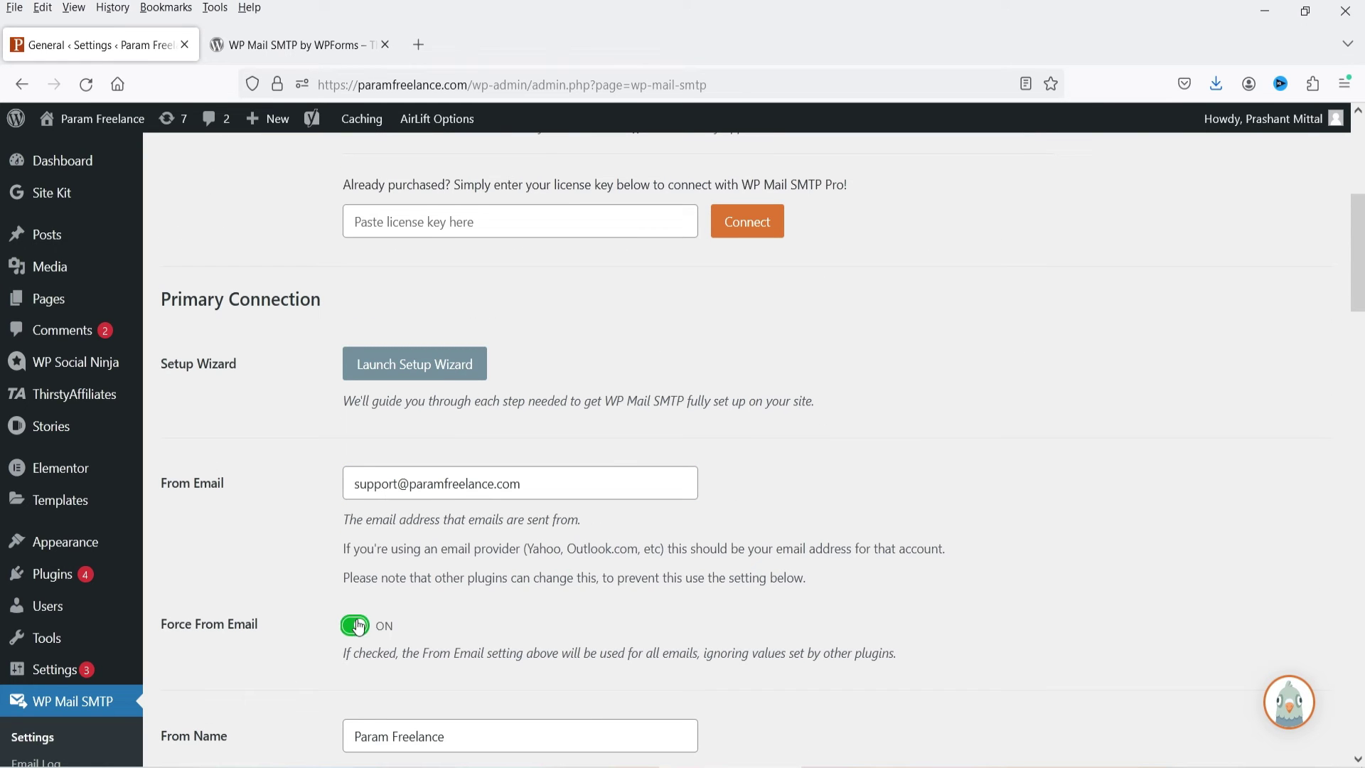
{"action": "left_click", "coordinate": [354, 625]}
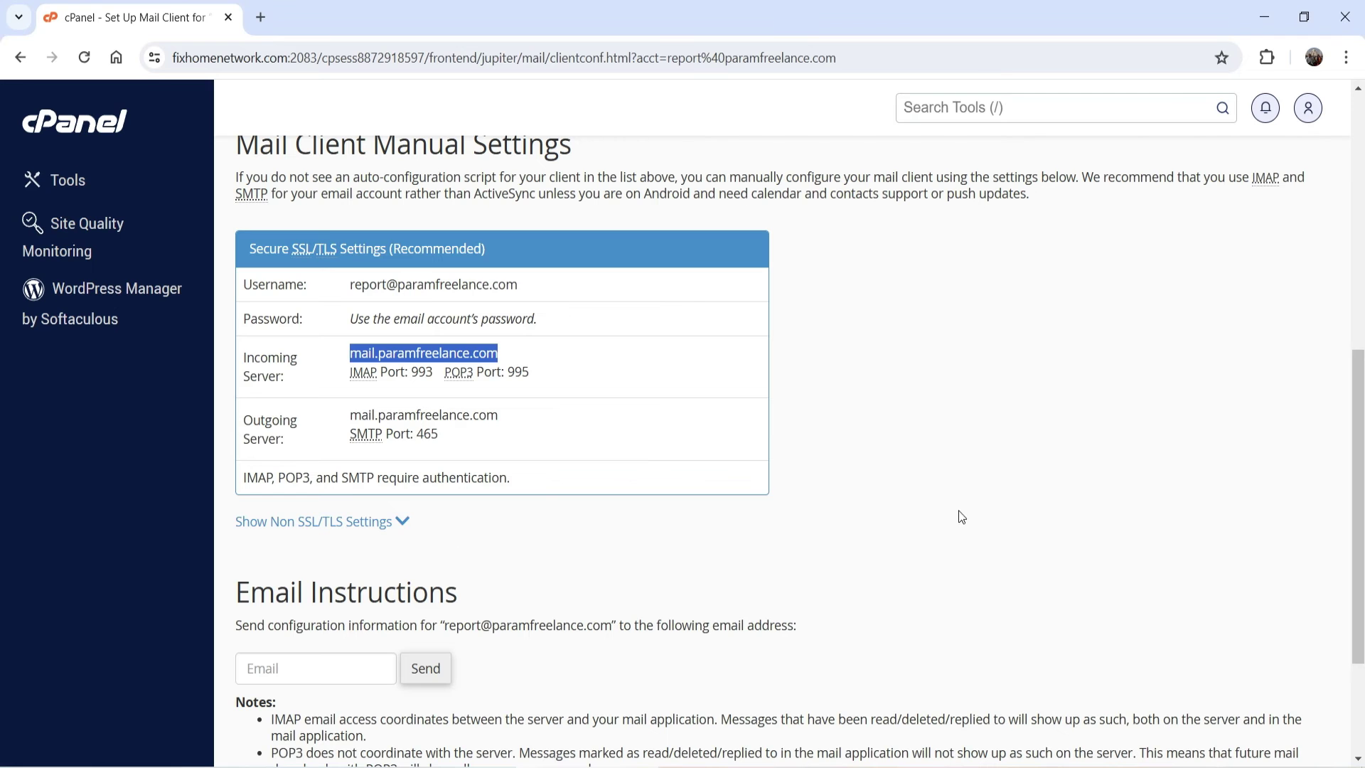
Review cPanel's Mail Client Manual Settings: IMAP 993, POP3 995, outgoing mail.paramfreelance.com on SMTP 465.
{"action": "left_click", "coordinate": [1064, 423]}
{"action": "scroll", "coordinate": [1060, 426], "scroll_direction": "up", "scroll_amount": 5}
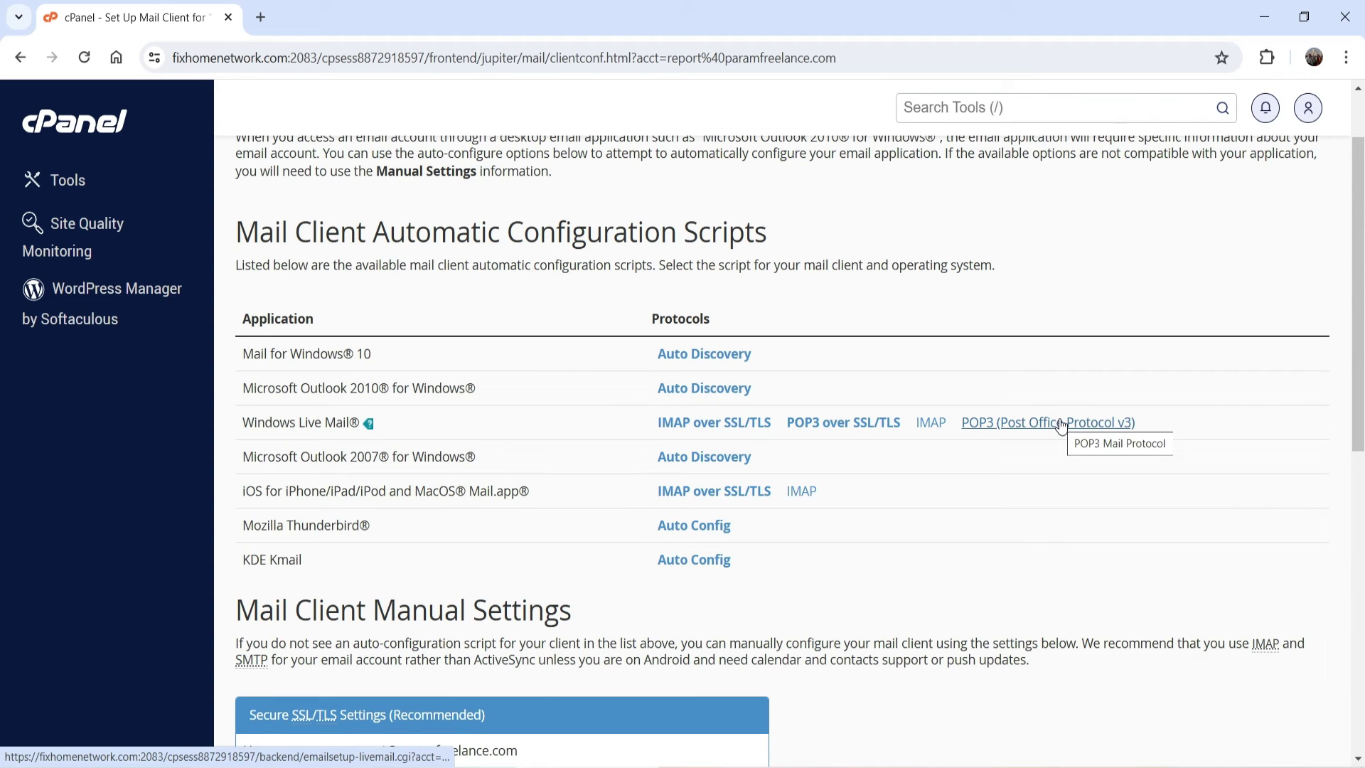
{"action": "scroll", "coordinate": [1081, 441], "scroll_direction": "down", "scroll_amount": 5}
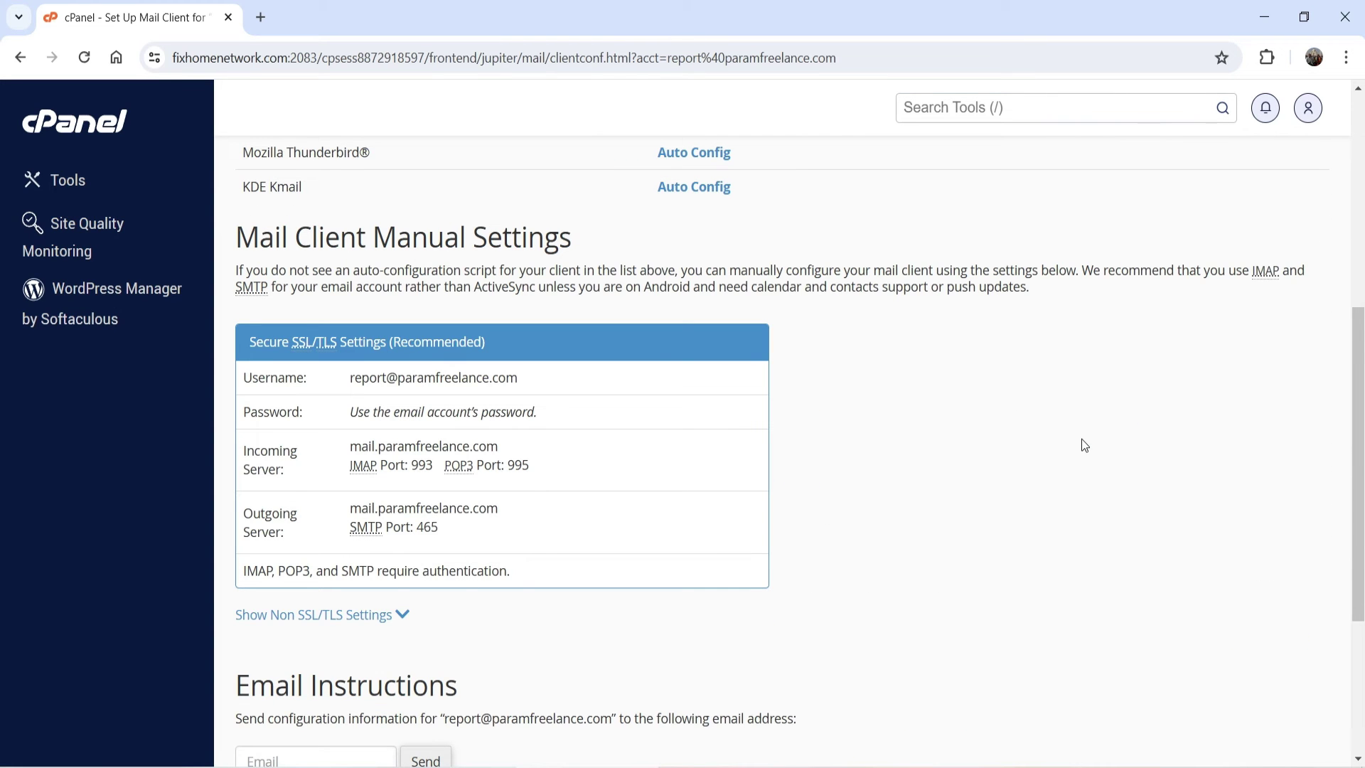
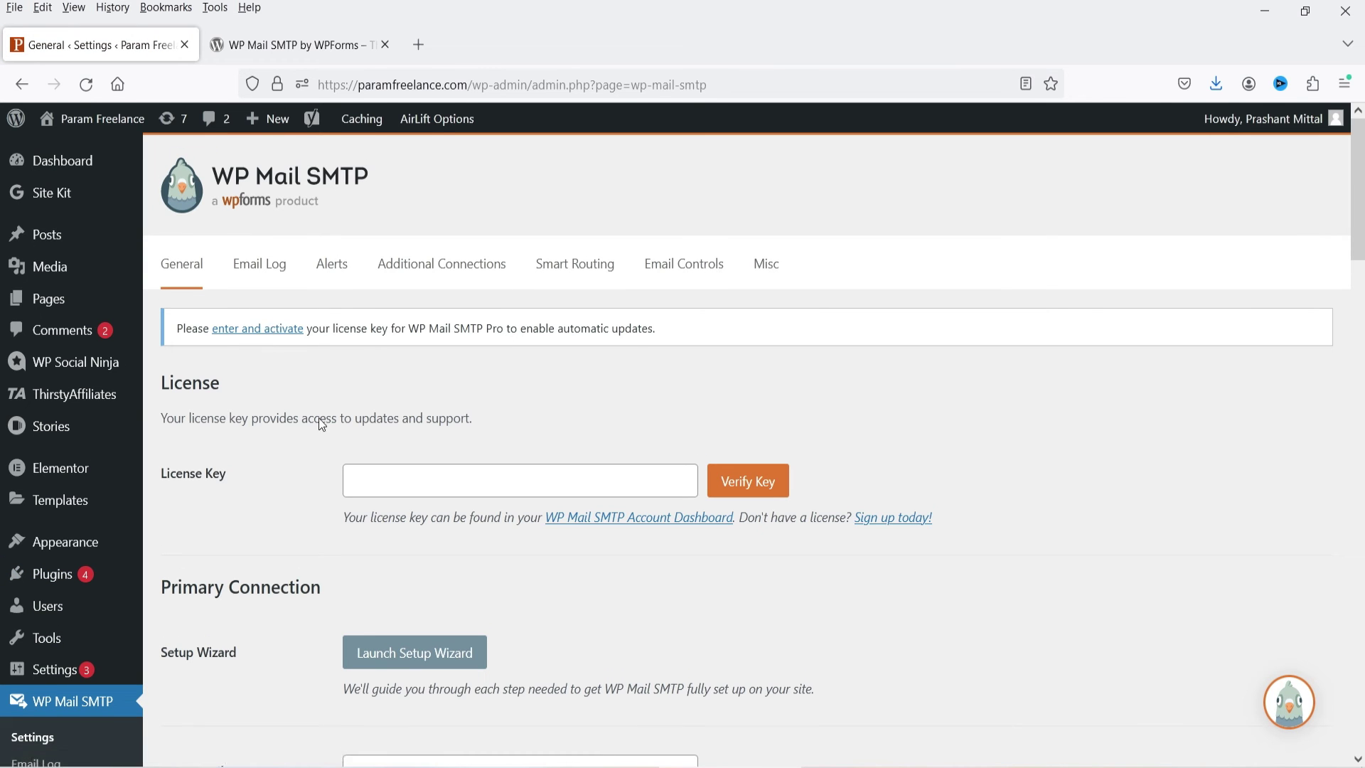
Pick Google / Gmail in the Mailer grid and look over its Client ID, Client Secret and One-Click Setup fields.
{"action": "scroll", "coordinate": [284, 384], "scroll_direction": "down", "scroll_amount": 10}
{"action": "scroll", "coordinate": [293, 385], "scroll_direction": "down", "scroll_amount": 3}
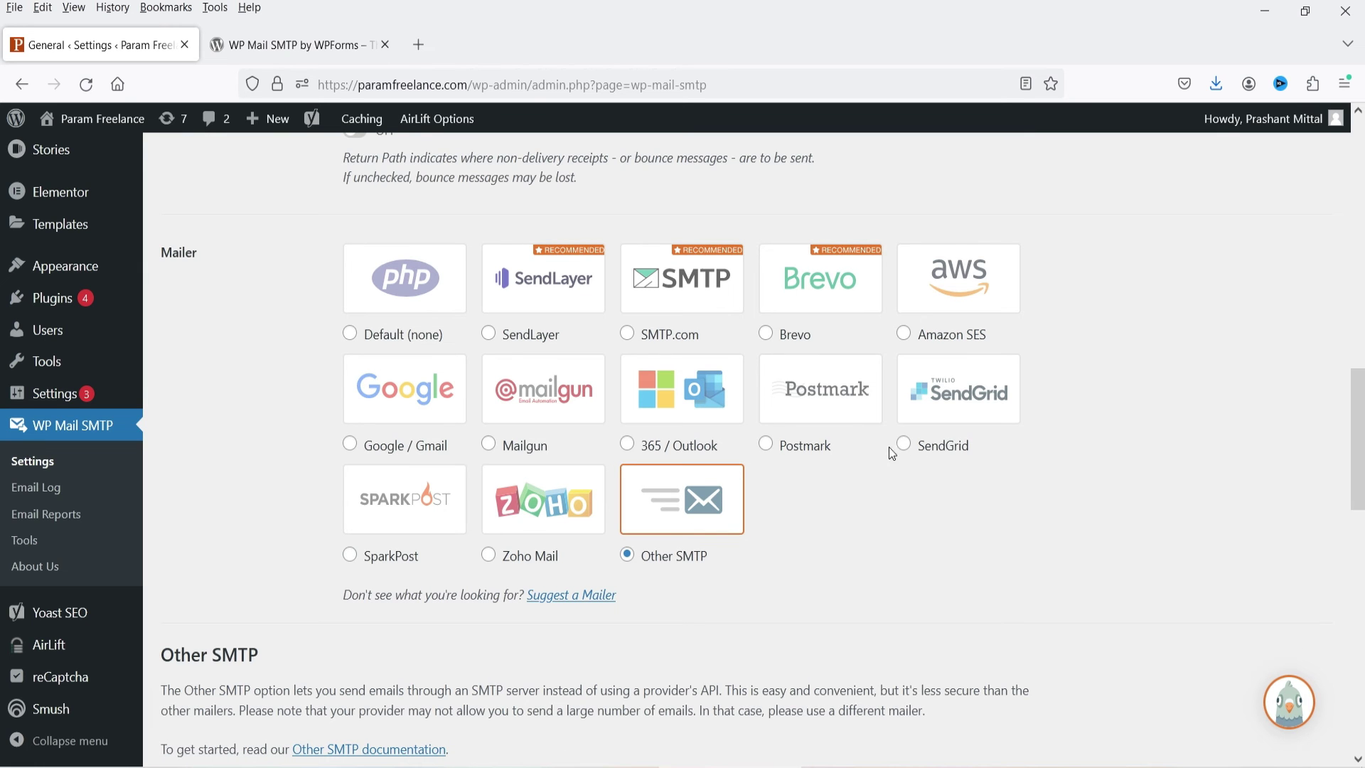
{"action": "left_click", "coordinate": [404, 391]}
{"action": "scroll", "coordinate": [587, 439], "scroll_direction": "down", "scroll_amount": 14}
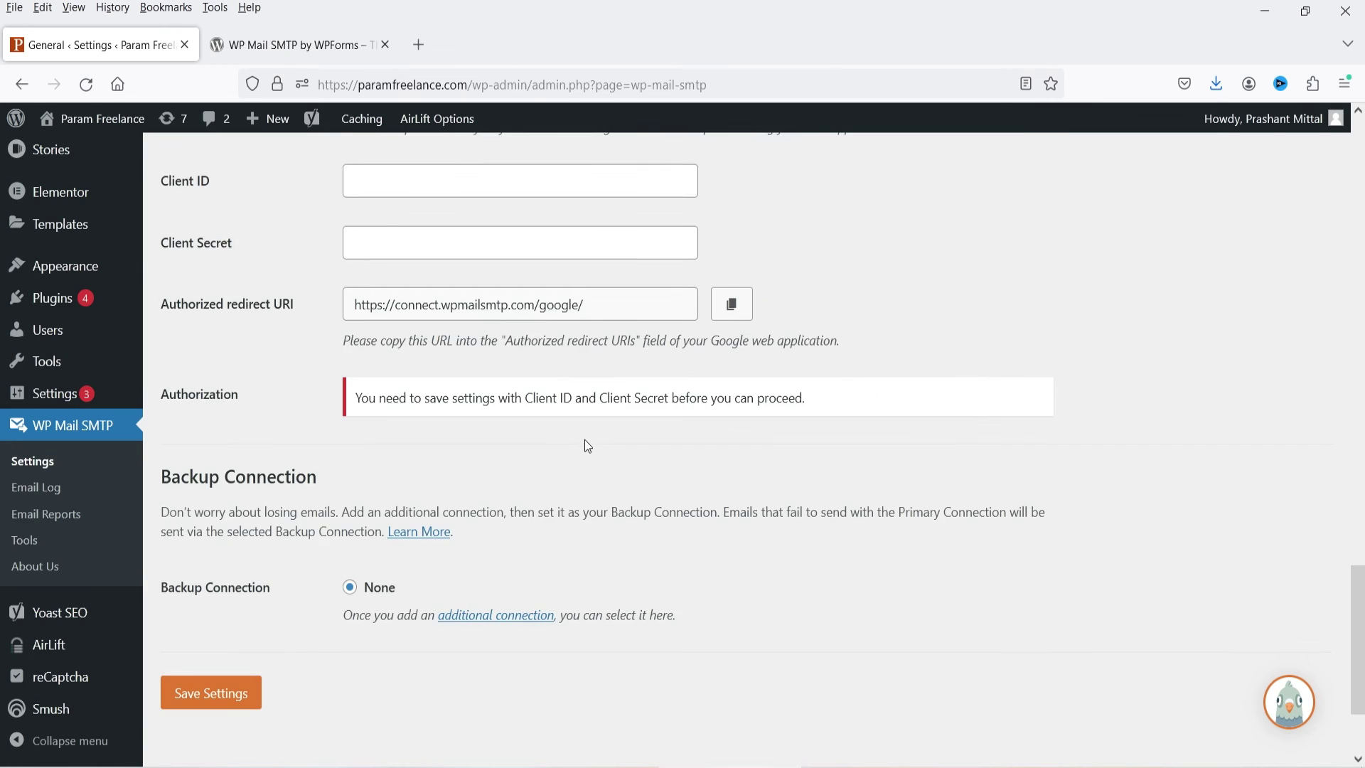
{"action": "scroll", "coordinate": [588, 446], "scroll_direction": "up", "scroll_amount": 3}
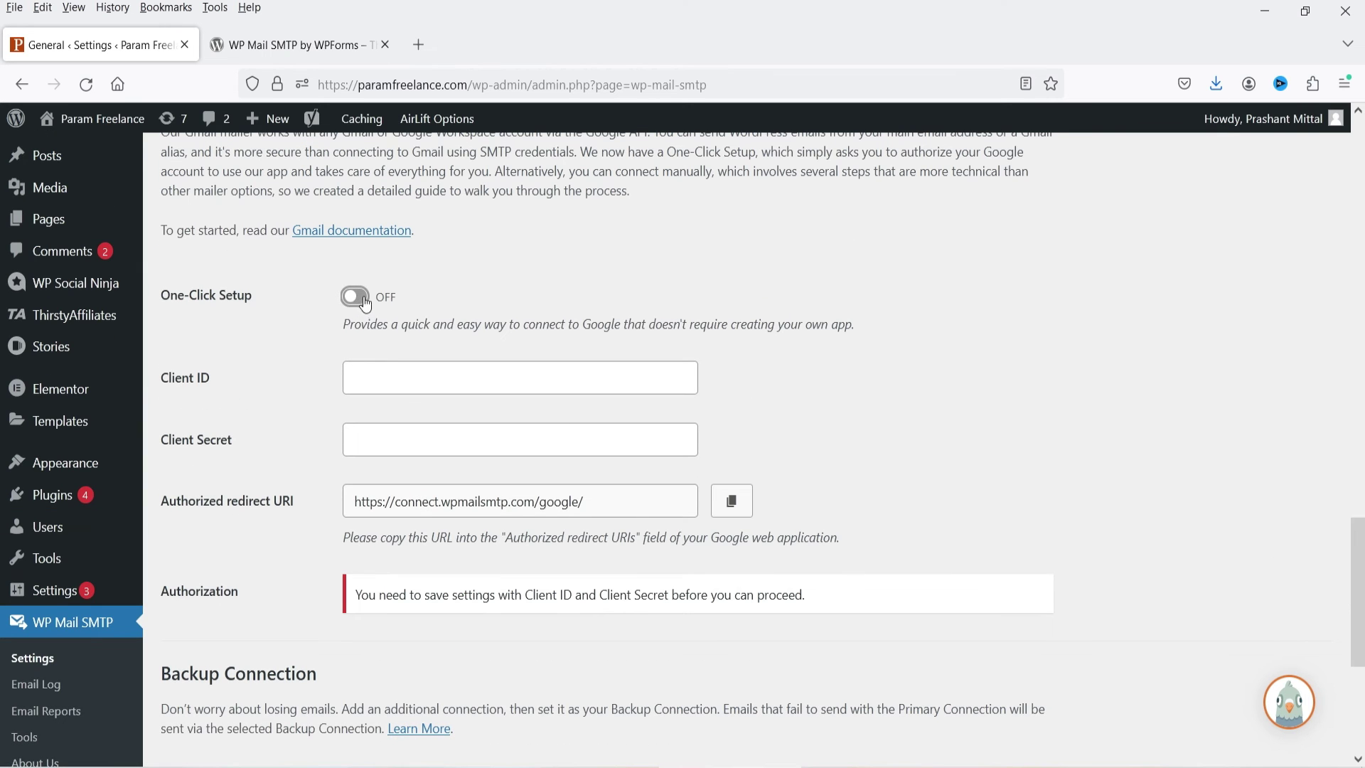
{"action": "scroll", "coordinate": [701, 378], "scroll_direction": "up", "scroll_amount": 9}
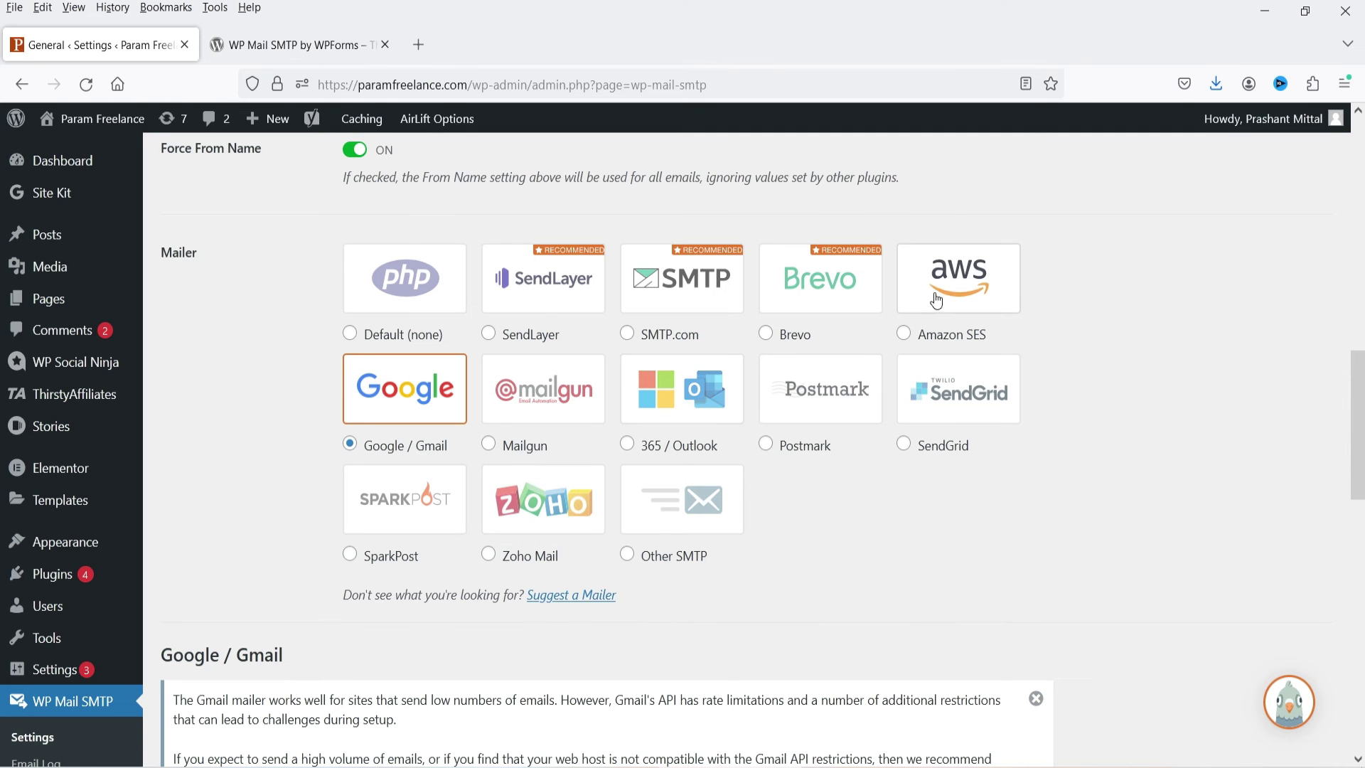
{"action": "scroll", "coordinate": [1205, 470], "scroll_direction": "up", "scroll_amount": 12}
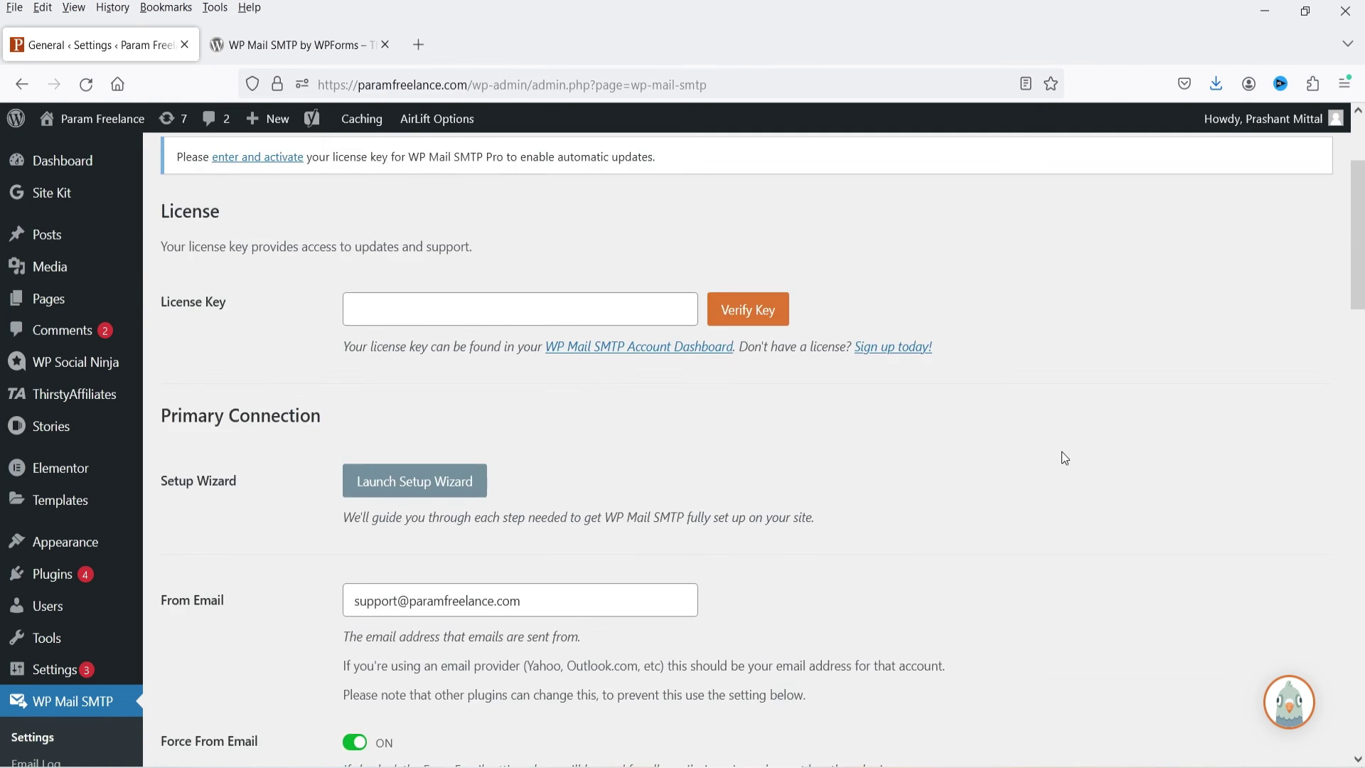
{"action": "left_click", "coordinate": [279, 267]}
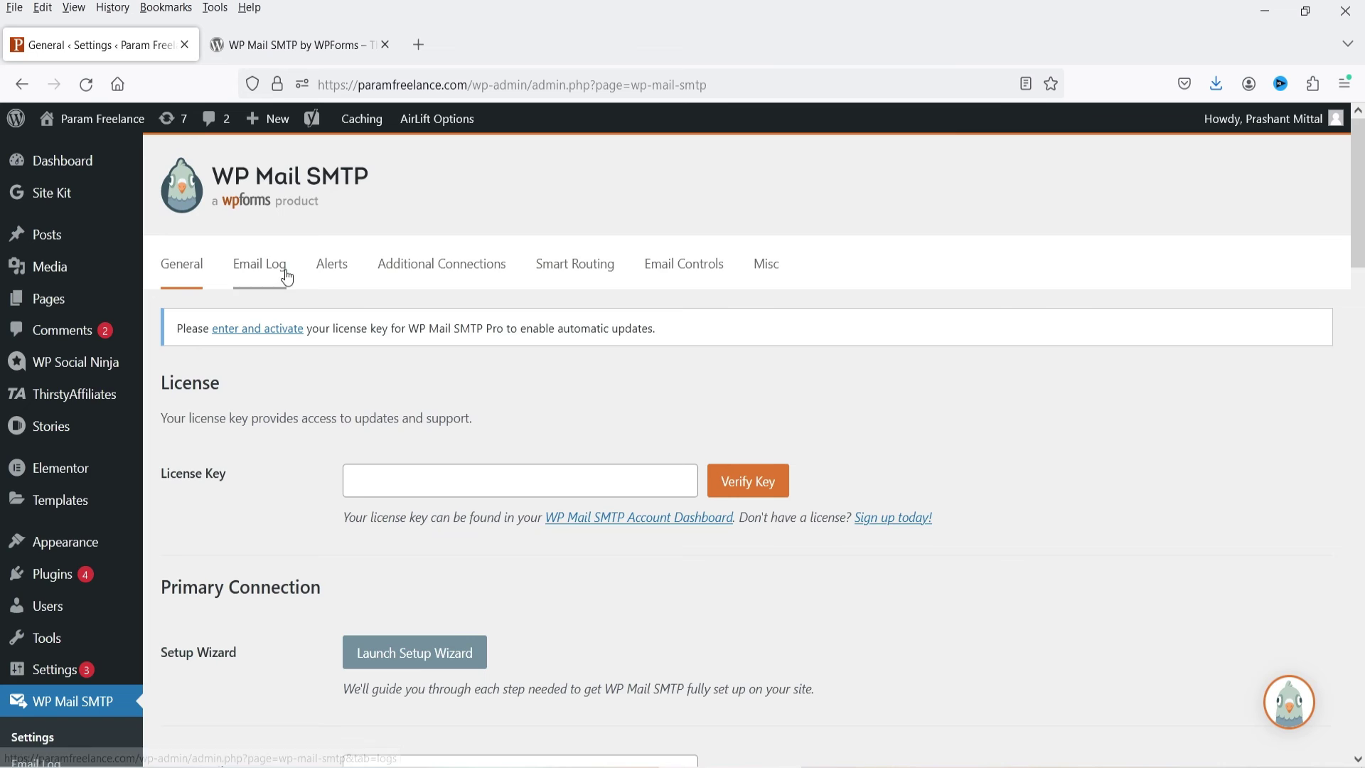
{"action": "left_click", "coordinate": [718, 474]}
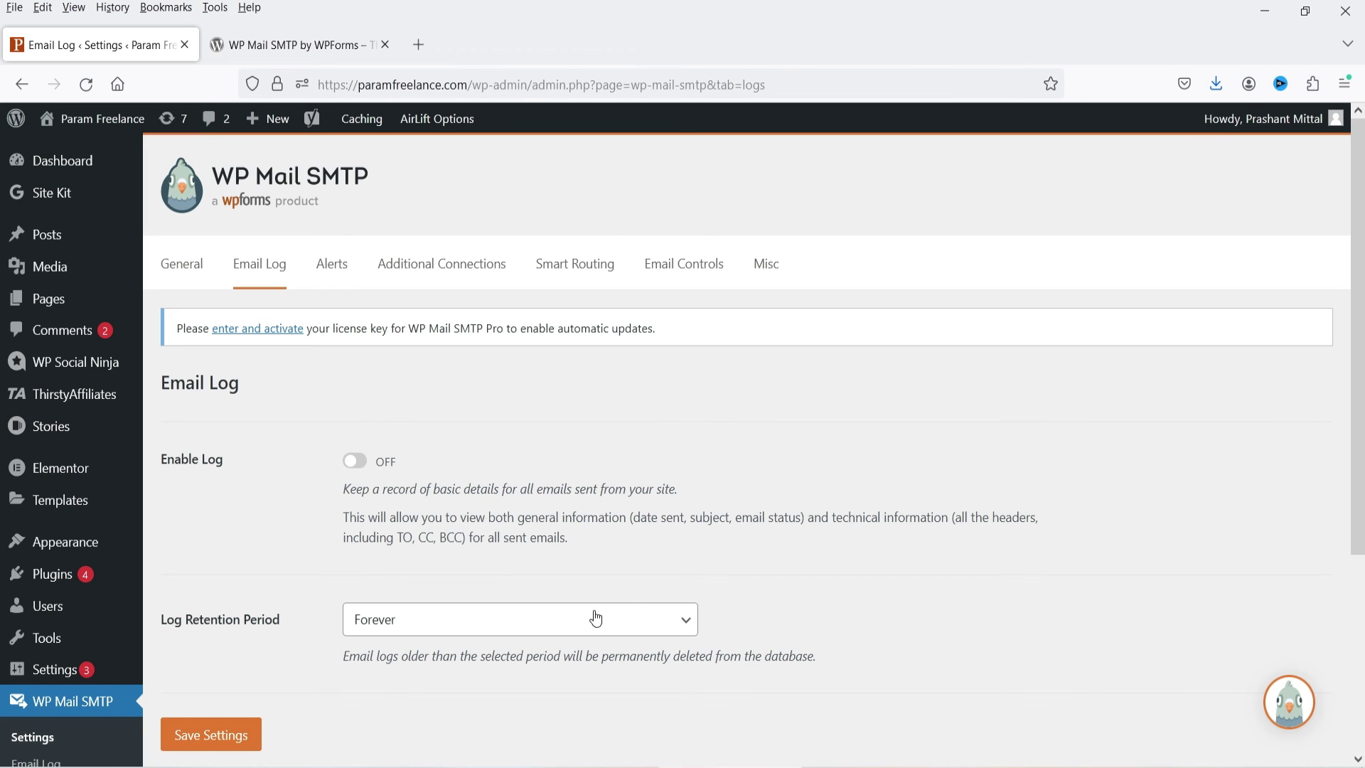
{"action": "left_click", "coordinate": [329, 274]}
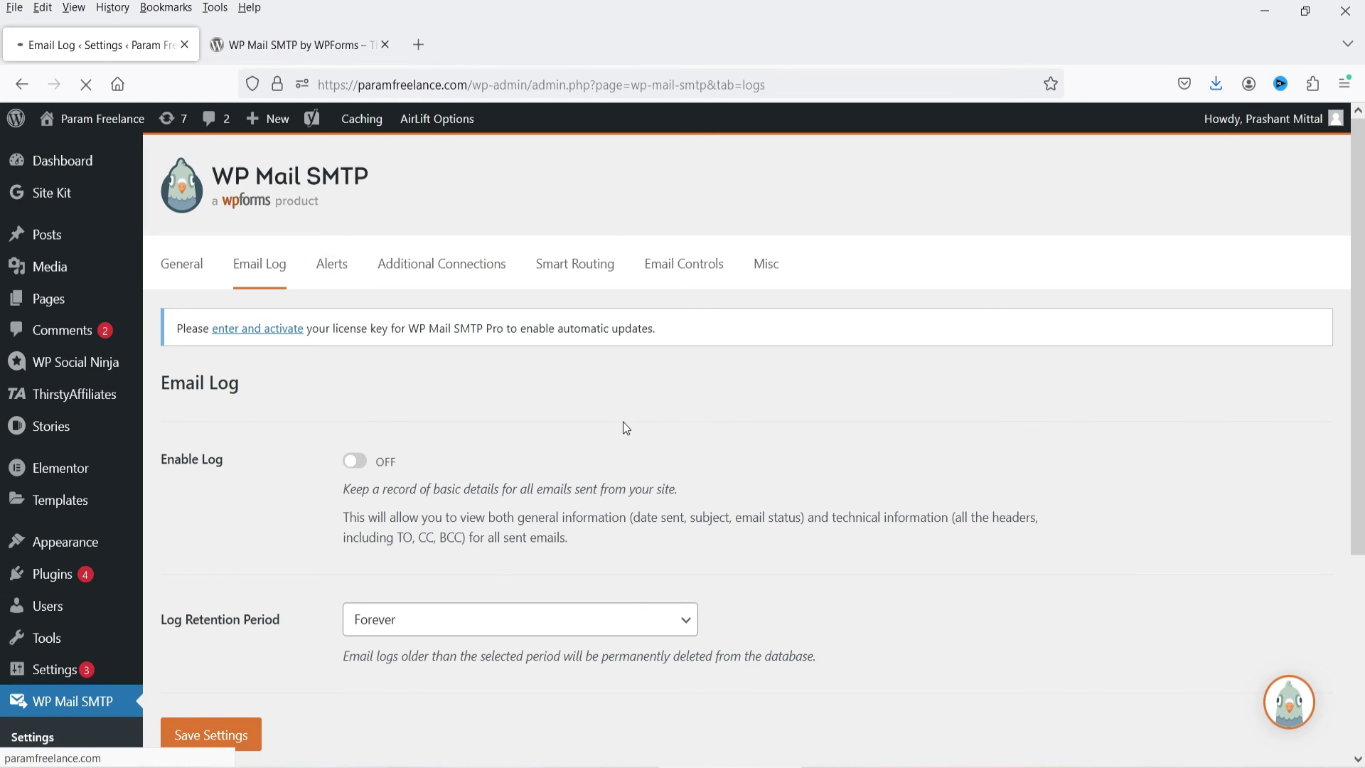
{"action": "scroll", "coordinate": [533, 396], "scroll_direction": "down", "scroll_amount": 2}
{"action": "left_click", "coordinate": [420, 180]}
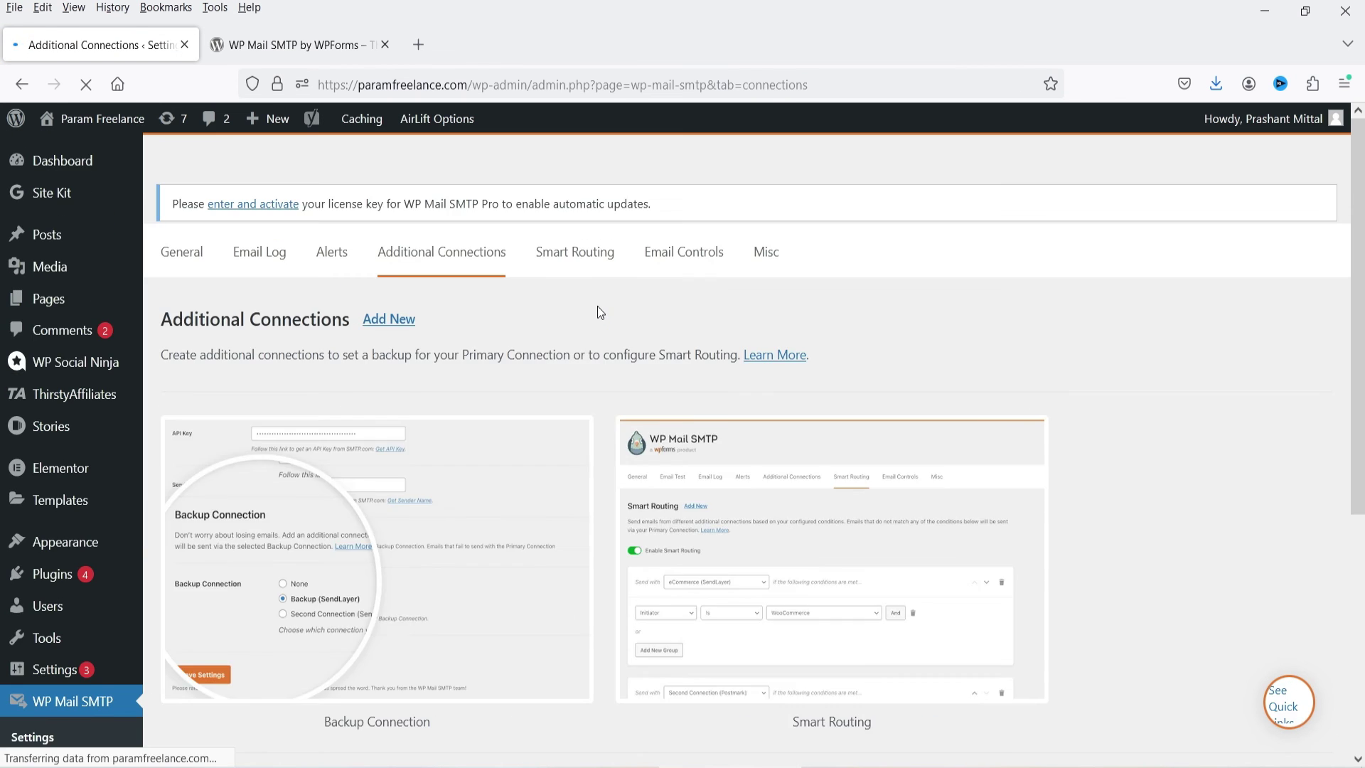
{"action": "scroll", "coordinate": [499, 480], "scroll_direction": "down", "scroll_amount": 5}
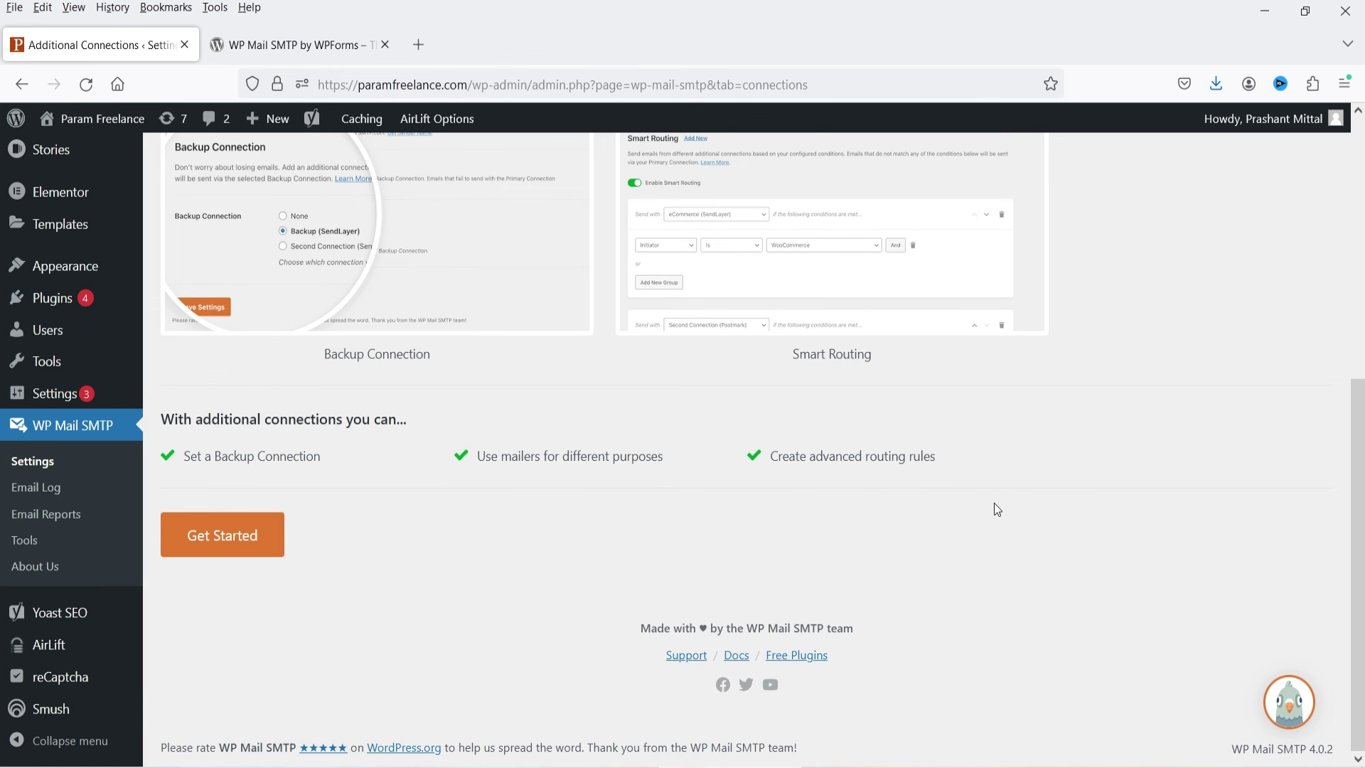
{"action": "scroll", "coordinate": [995, 509], "scroll_direction": "up", "scroll_amount": 6}
{"action": "left_click", "coordinate": [599, 283]}
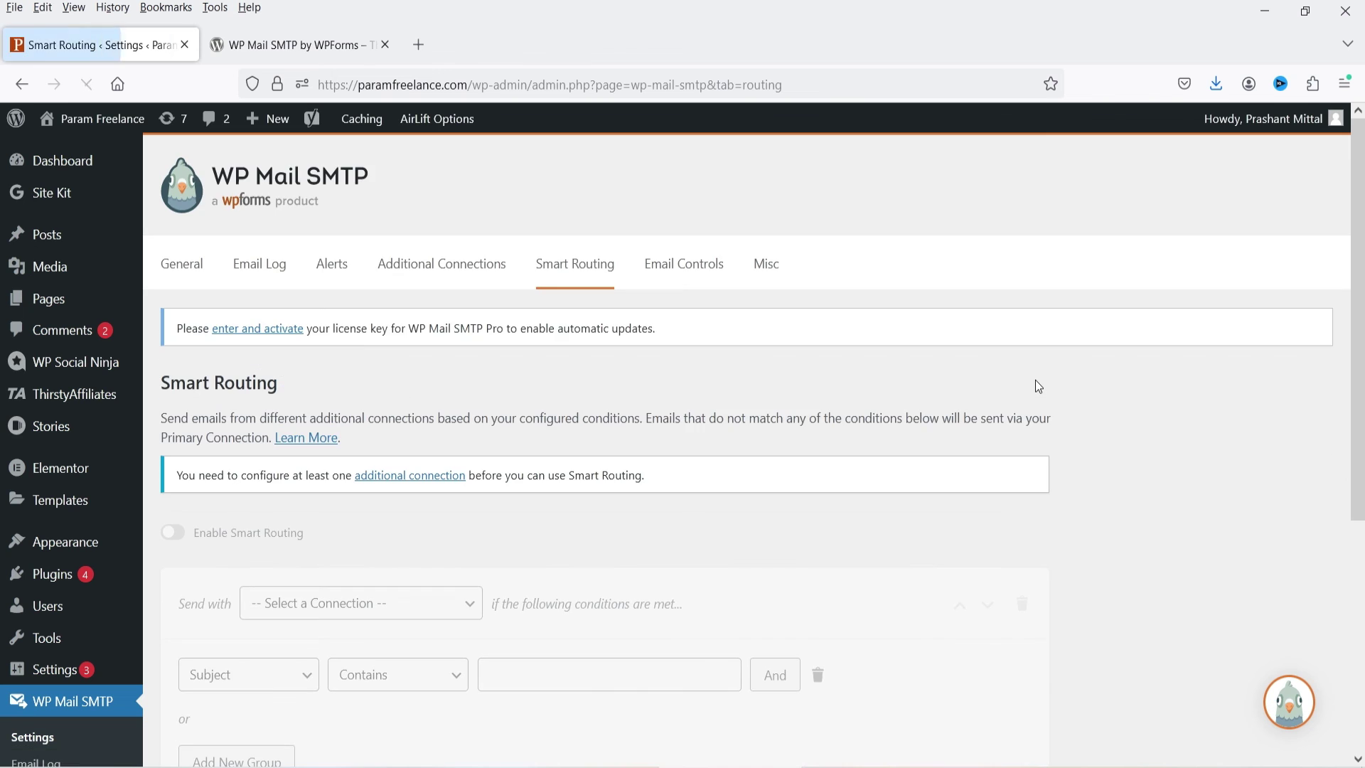
{"action": "scroll", "coordinate": [1042, 392], "scroll_direction": "down", "scroll_amount": 4}
{"action": "scroll", "coordinate": [1043, 400], "scroll_direction": "up", "scroll_amount": 4}
{"action": "left_click", "coordinate": [678, 265]}
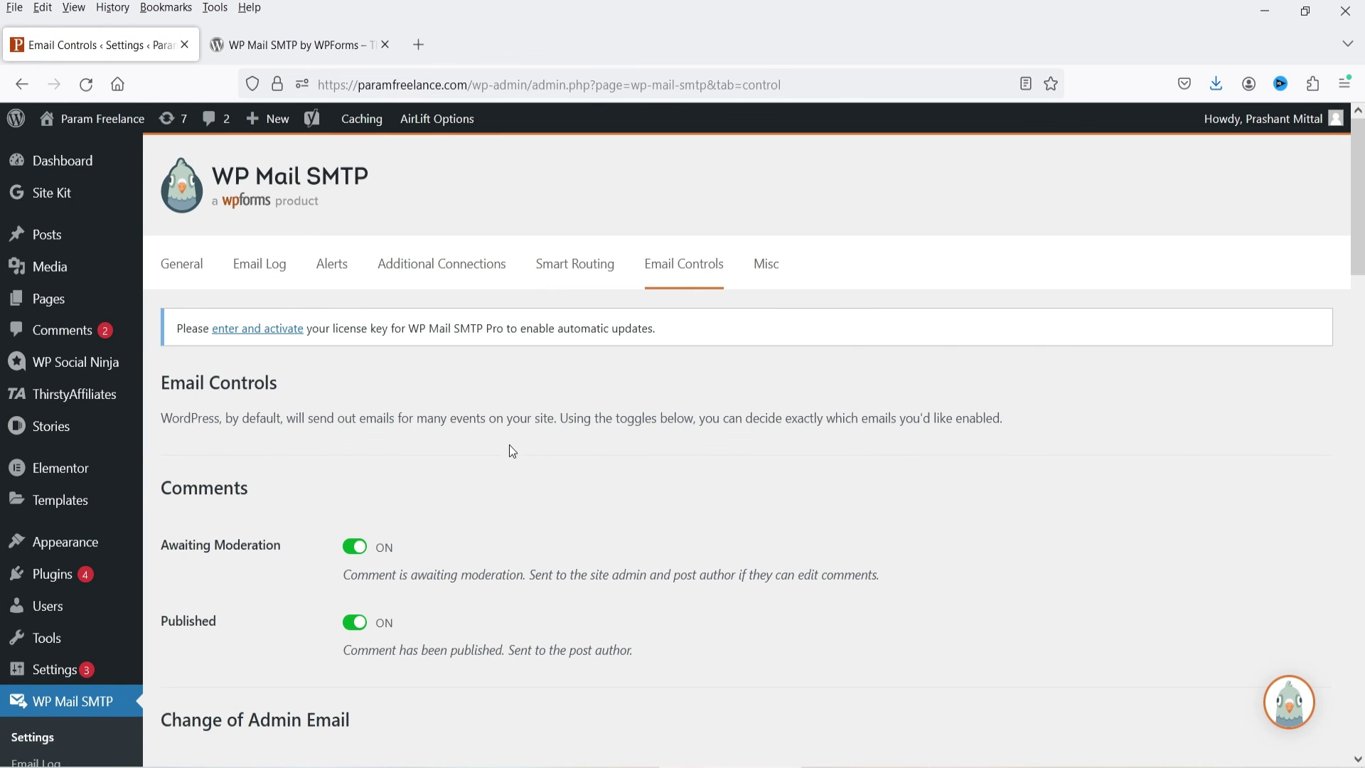
{"action": "scroll", "coordinate": [511, 455], "scroll_direction": "down", "scroll_amount": 10}
{"action": "scroll", "coordinate": [509, 476], "scroll_direction": "up", "scroll_amount": 10}
{"action": "left_click", "coordinate": [259, 327]}
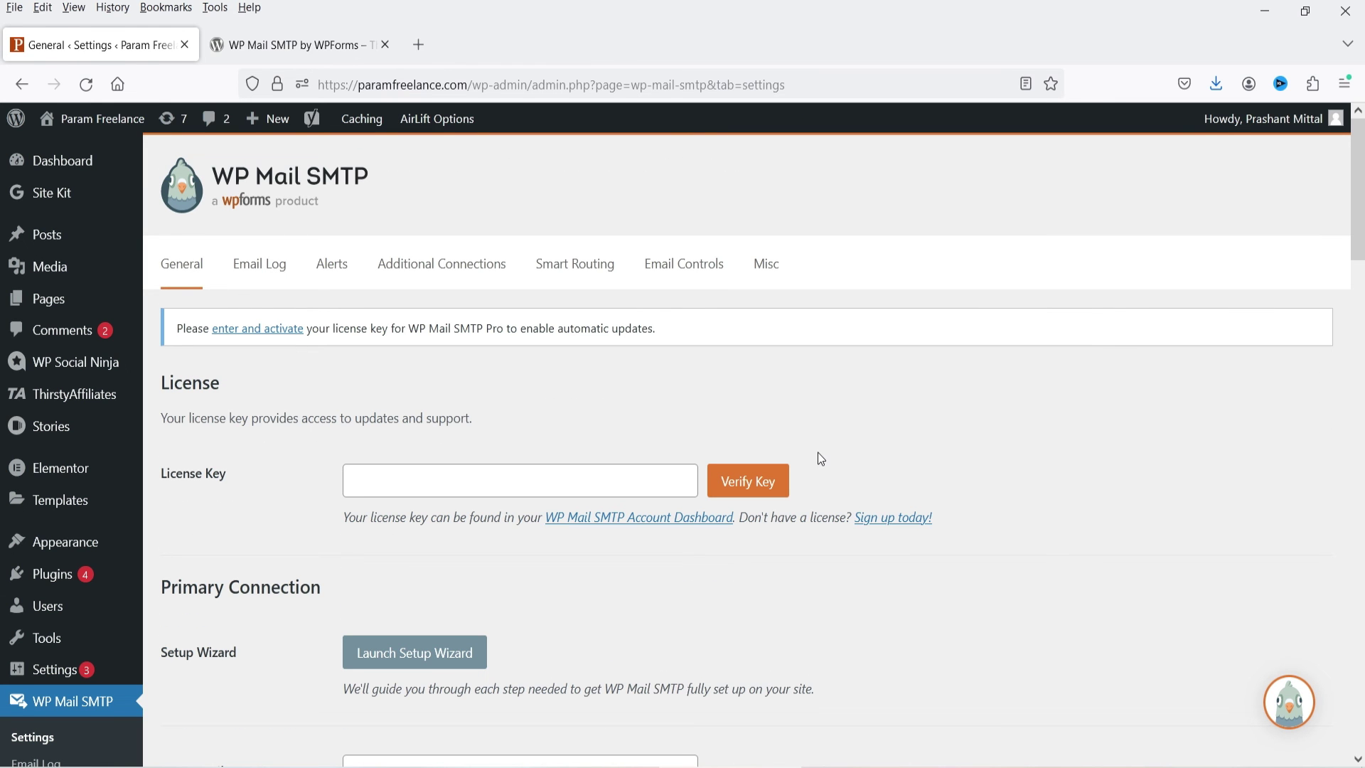